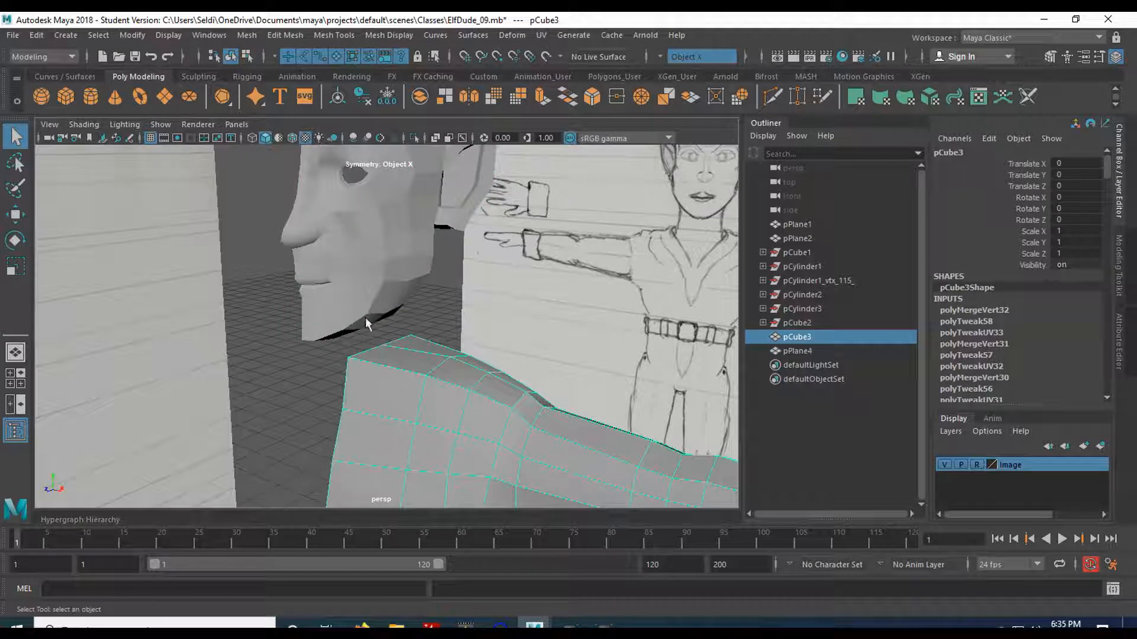
Insert a vertical edge loop in the body mesh near the torso's centre line, running over the top of the shoulders
{"action": "mouse_move", "coordinate": [452, 396]}
{"action": "left_mouse_down", "text": "alt"}
{"action": "mouse_move", "coordinate": [436, 380]}
{"action": "mouse_move", "coordinate": [411, 393]}
{"action": "mouse_move", "coordinate": [427, 358]}
{"action": "left_mouse_up", "text": "alt"}
{"action": "middle_click_drag", "start_coordinate": [428, 358], "coordinate": [472, 303], "text": "alt"}
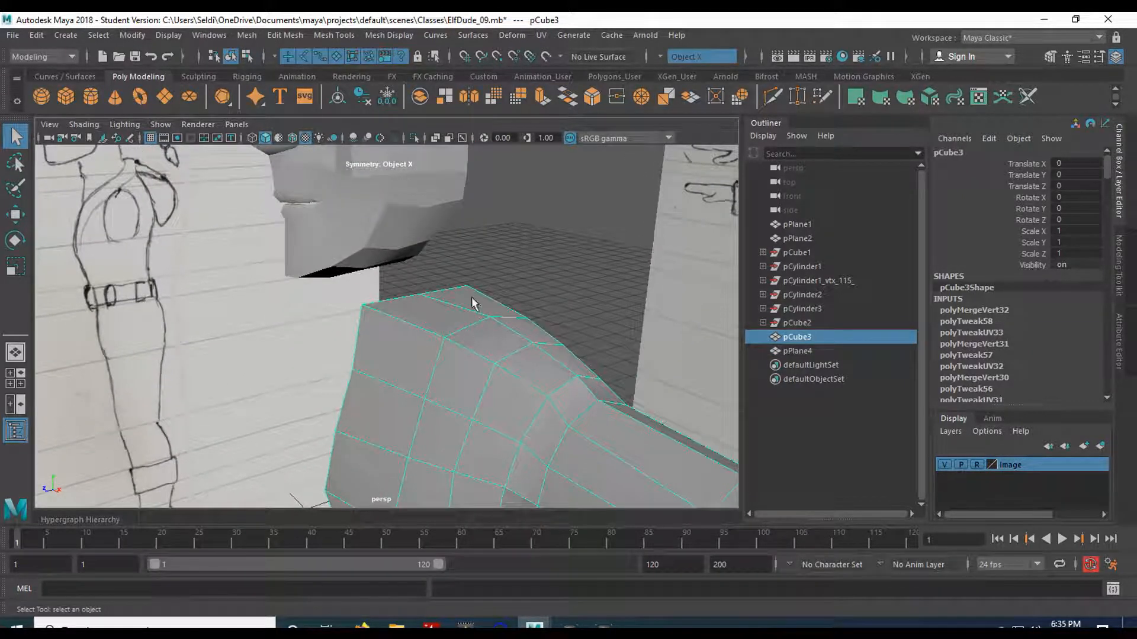
{"action": "mouse_move", "coordinate": [427, 353]}
{"action": "left_mouse_down", "text": "alt"}
{"action": "mouse_move", "coordinate": [452, 358]}
{"action": "mouse_move", "coordinate": [464, 334]}
{"action": "mouse_move", "coordinate": [452, 315]}
{"action": "mouse_move", "coordinate": [453, 326]}
{"action": "left_mouse_up", "text": "alt"}
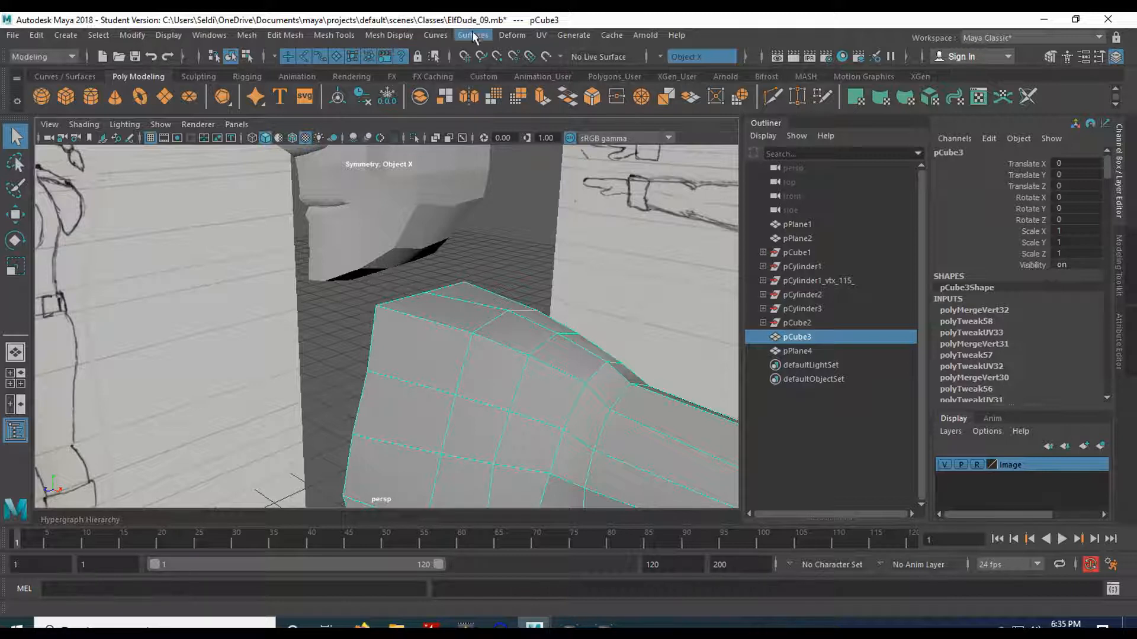
{"action": "left_click", "coordinate": [316, 34]}
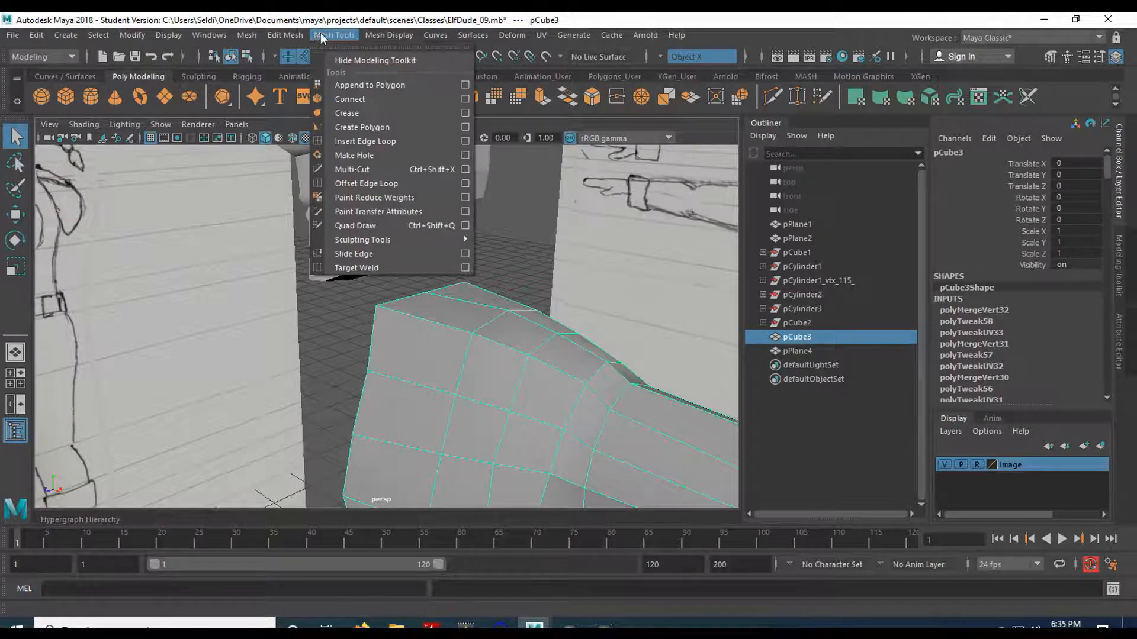
{"action": "left_click", "coordinate": [362, 141]}
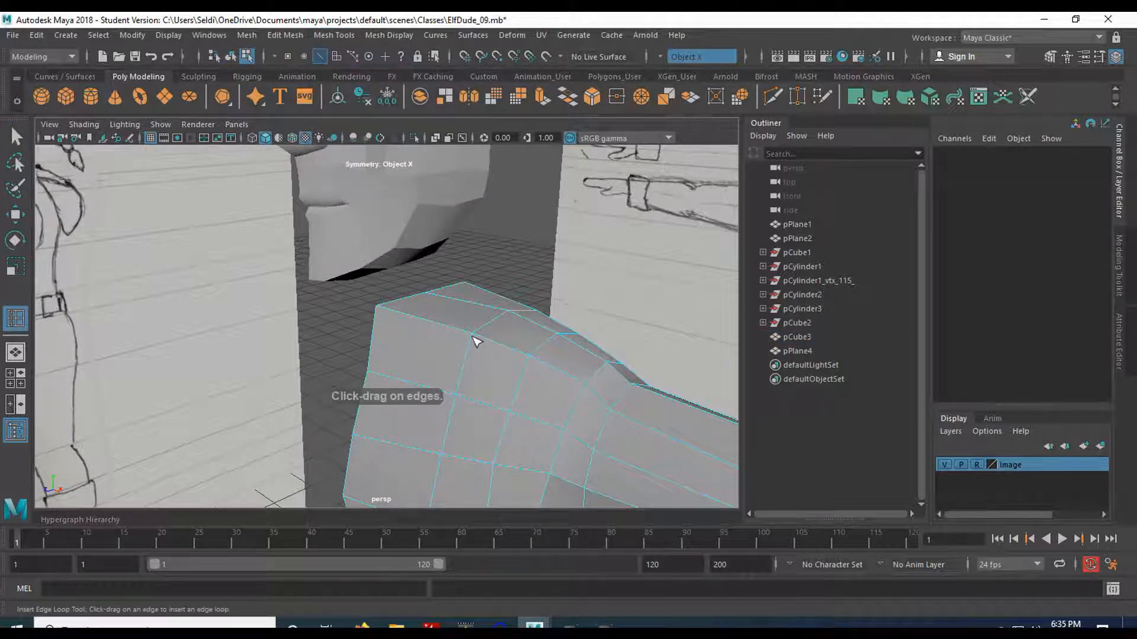
{"action": "scroll", "coordinate": [473, 338], "scroll_direction": "down", "scroll_amount": 6}
{"action": "left_click_drag", "start_coordinate": [473, 338], "coordinate": [476, 296], "text": "alt"}
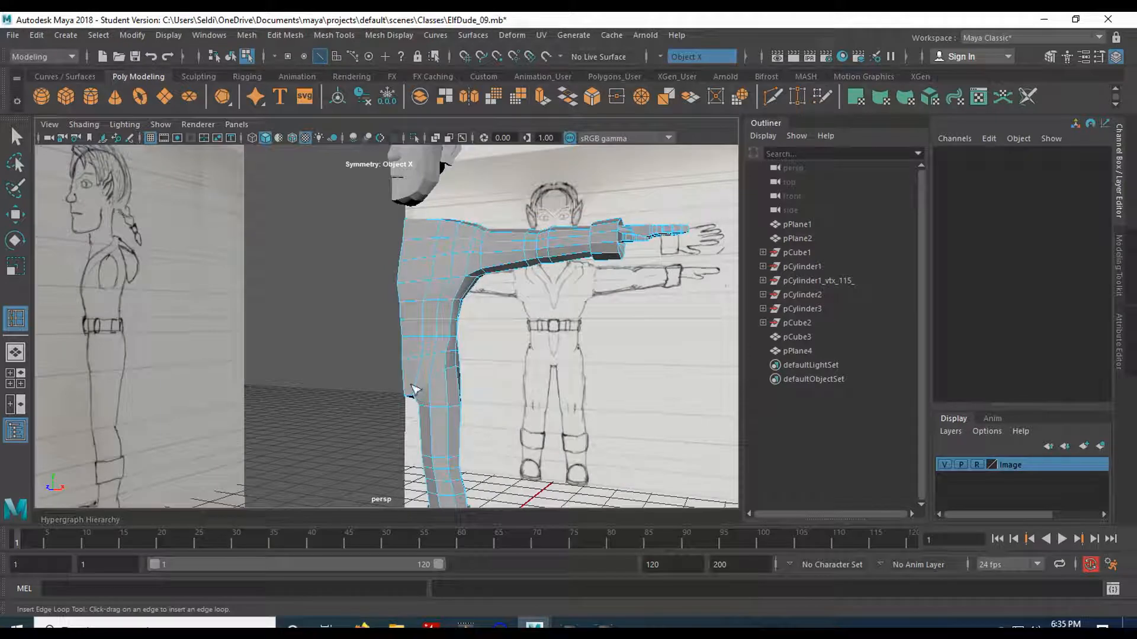
{"action": "mouse_move", "coordinate": [446, 375]}
{"action": "left_mouse_down", "text": "alt"}
{"action": "mouse_move", "coordinate": [229, 355]}
{"action": "mouse_move", "coordinate": [455, 371]}
{"action": "mouse_move", "coordinate": [456, 395]}
{"action": "left_mouse_up", "text": "alt"}
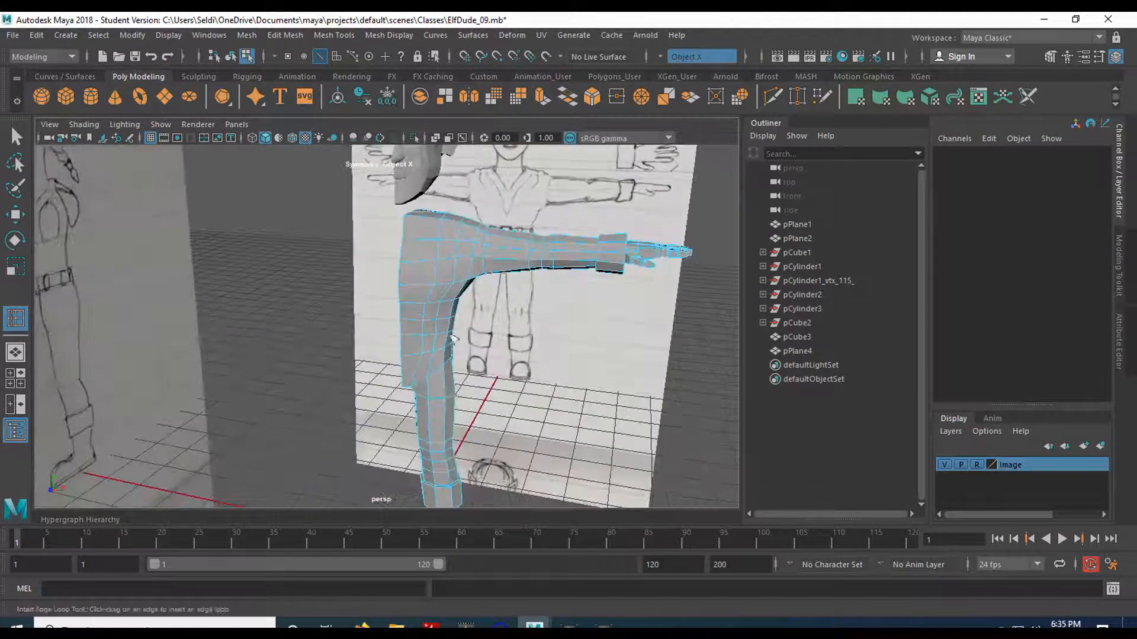
{"action": "left_click", "coordinate": [428, 222]}
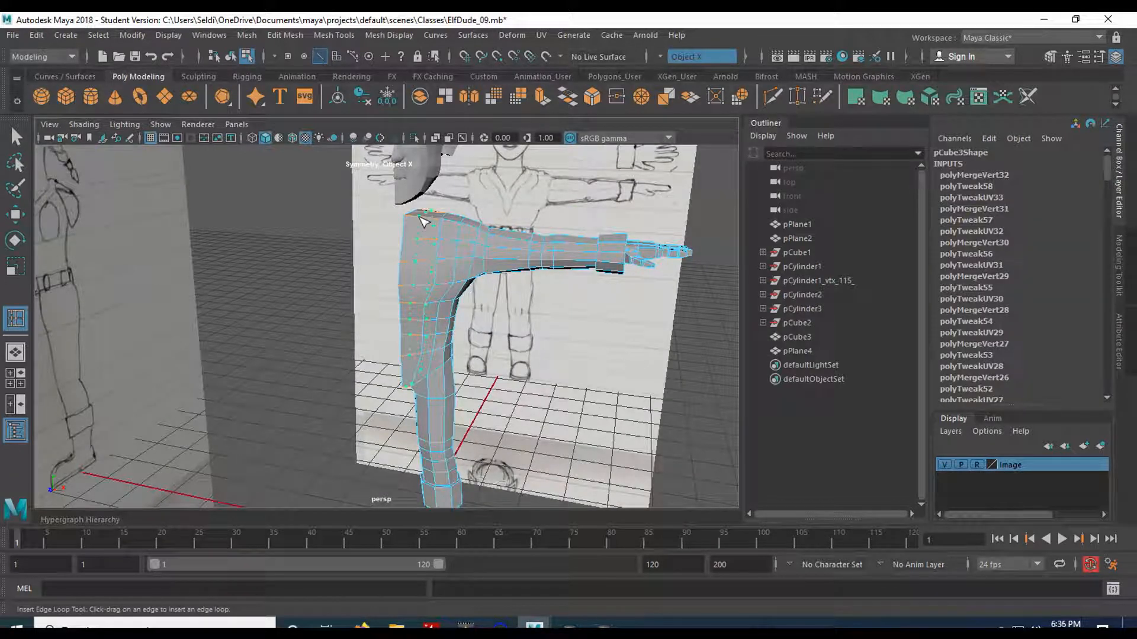
{"action": "scroll", "coordinate": [437, 266], "scroll_direction": "up", "scroll_amount": 5}
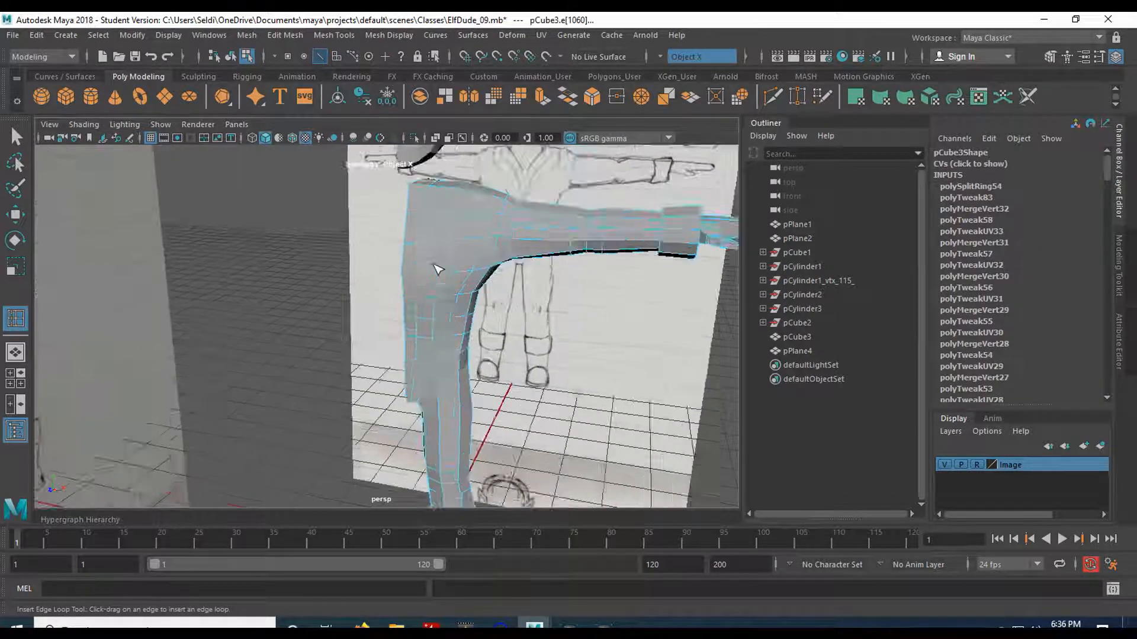
{"action": "mouse_move", "coordinate": [406, 389]}
{"action": "left_mouse_down", "text": "alt"}
{"action": "mouse_move", "coordinate": [353, 378]}
{"action": "mouse_move", "coordinate": [330, 389]}
{"action": "mouse_move", "coordinate": [342, 378]}
{"action": "left_mouse_up", "text": "alt"}
{"action": "key", "text": "q"}
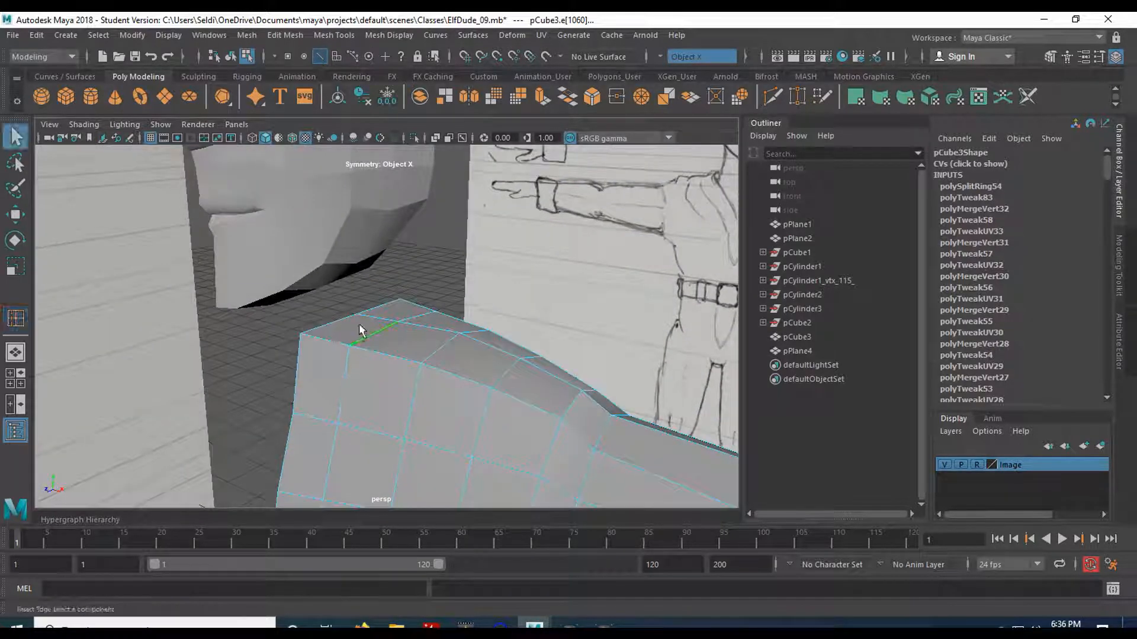
Select the two top faces at the base of the neck and extrude them upward about 3.6 units
{"action": "right_click", "coordinate": [358, 325]}
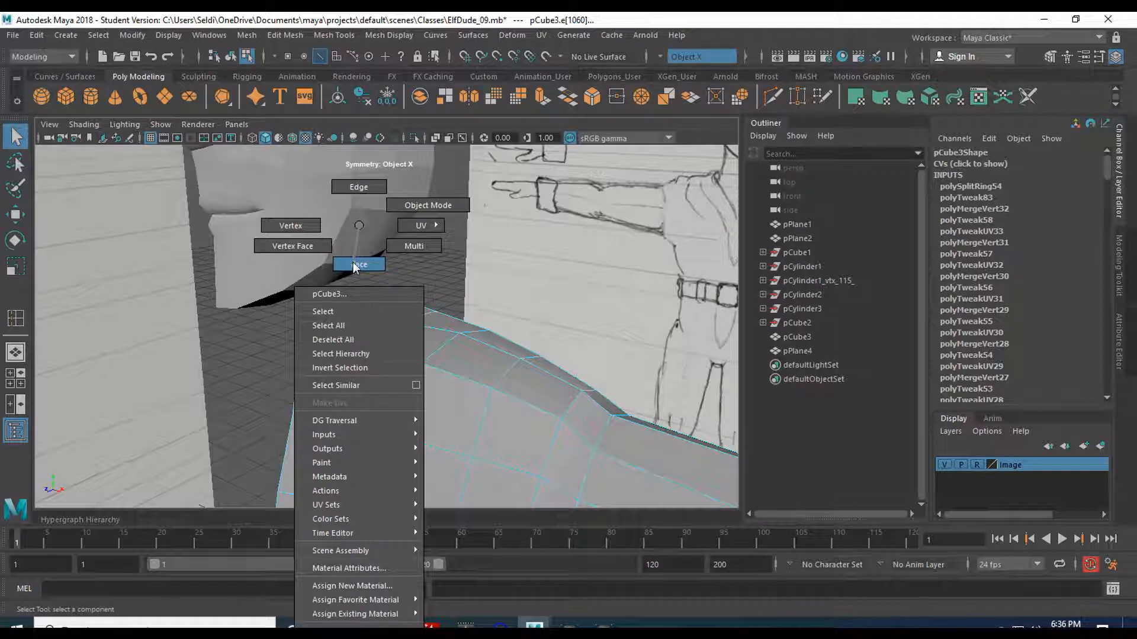
{"action": "left_click", "coordinate": [353, 263]}
{"action": "left_click", "coordinate": [378, 321]}
{"action": "mouse_move", "coordinate": [385, 332]}
{"action": "left_mouse_down", "text": "alt"}
{"action": "mouse_move", "coordinate": [411, 368]}
{"action": "mouse_move", "coordinate": [357, 294]}
{"action": "mouse_move", "coordinate": [399, 399]}
{"action": "left_mouse_up", "text": "alt"}
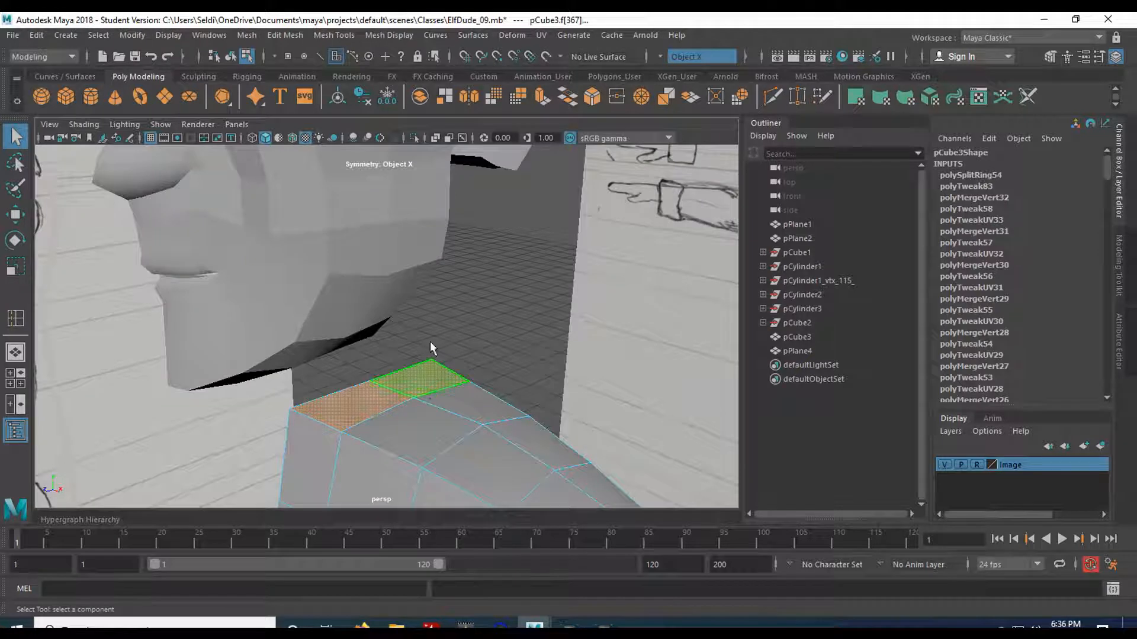
{"action": "left_click", "coordinate": [542, 96]}
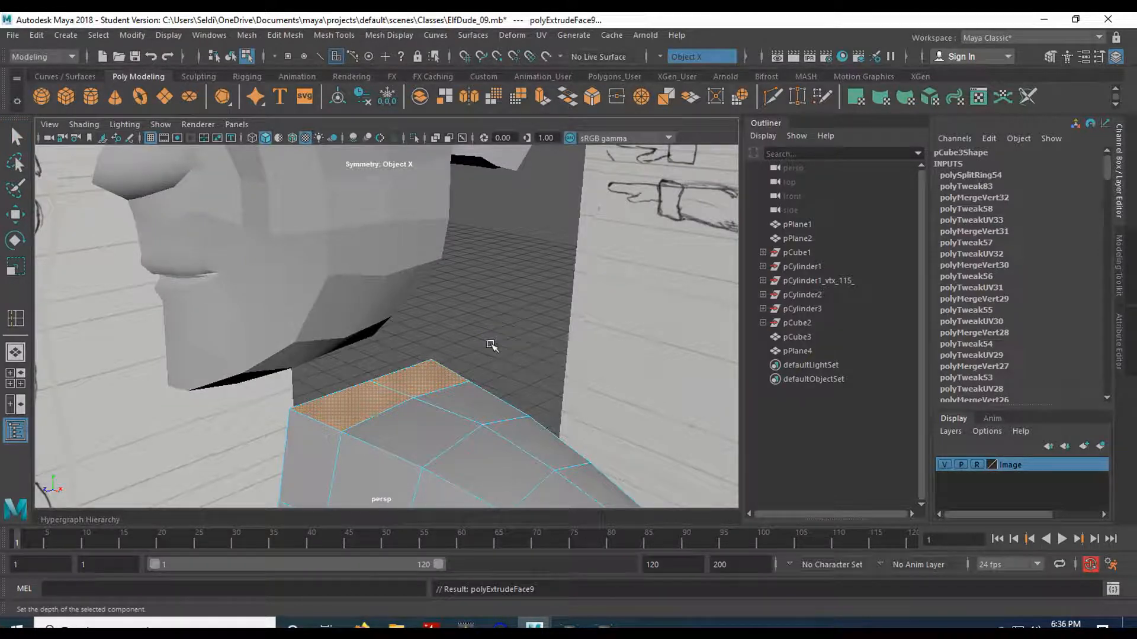
{"action": "left_click_drag", "start_coordinate": [352, 370], "coordinate": [352, 317]}
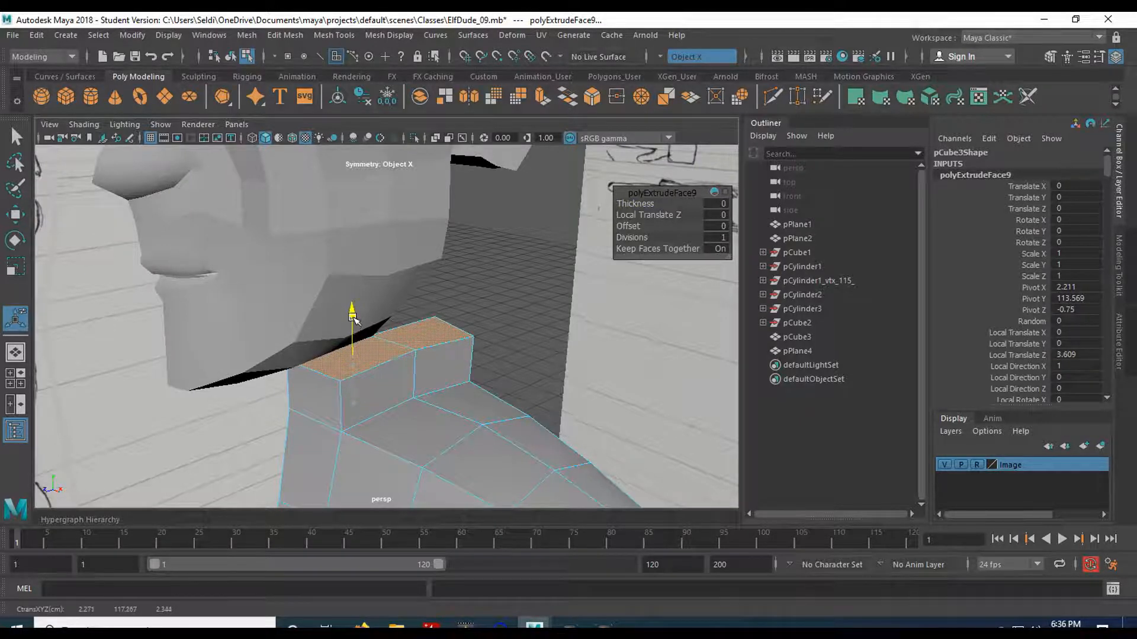
Delete the two faces capping the top of the extruded neck
{"action": "mouse_move", "coordinate": [380, 379]}
{"action": "left_mouse_down", "text": "alt"}
{"action": "mouse_move", "coordinate": [362, 364]}
{"action": "mouse_move", "coordinate": [378, 354]}
{"action": "mouse_move", "coordinate": [401, 368]}
{"action": "mouse_move", "coordinate": [406, 356]}
{"action": "mouse_move", "coordinate": [427, 380]}
{"action": "mouse_move", "coordinate": [220, 385]}
{"action": "mouse_move", "coordinate": [386, 371]}
{"action": "left_mouse_up", "text": "alt"}
{"action": "left_click", "coordinate": [406, 354]}
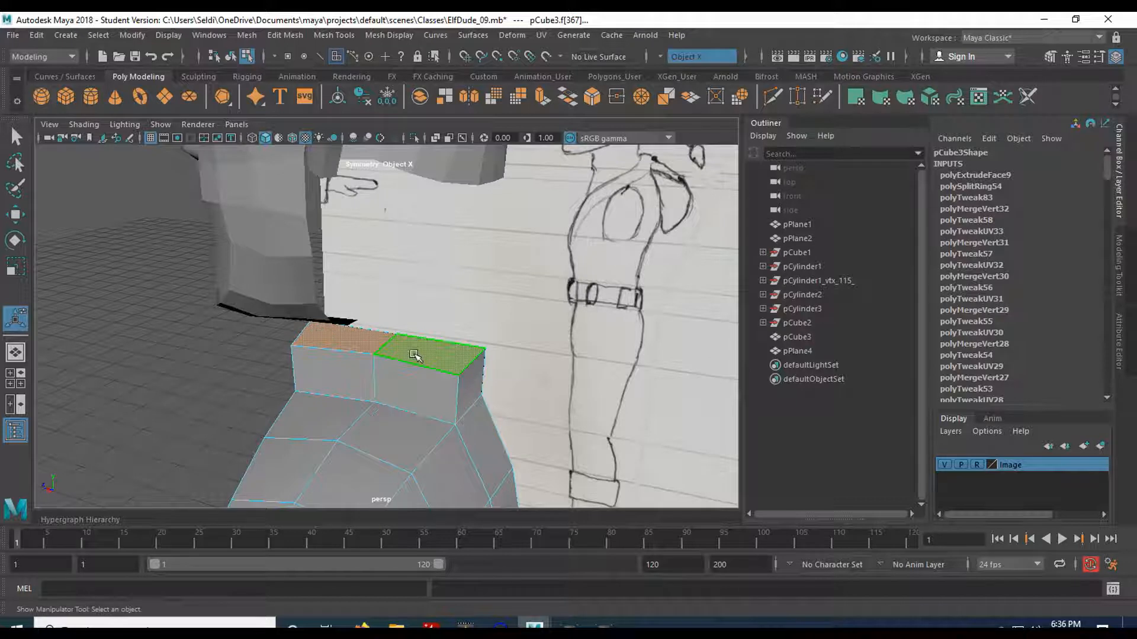
{"action": "key", "text": "Delete"}
Delete the neck's two inner side faces along the body's centre line and return the body to object mode
{"action": "left_click_drag", "start_coordinate": [452, 358], "coordinate": [235, 358], "text": "alt"}
{"action": "left_click", "coordinate": [369, 380]}
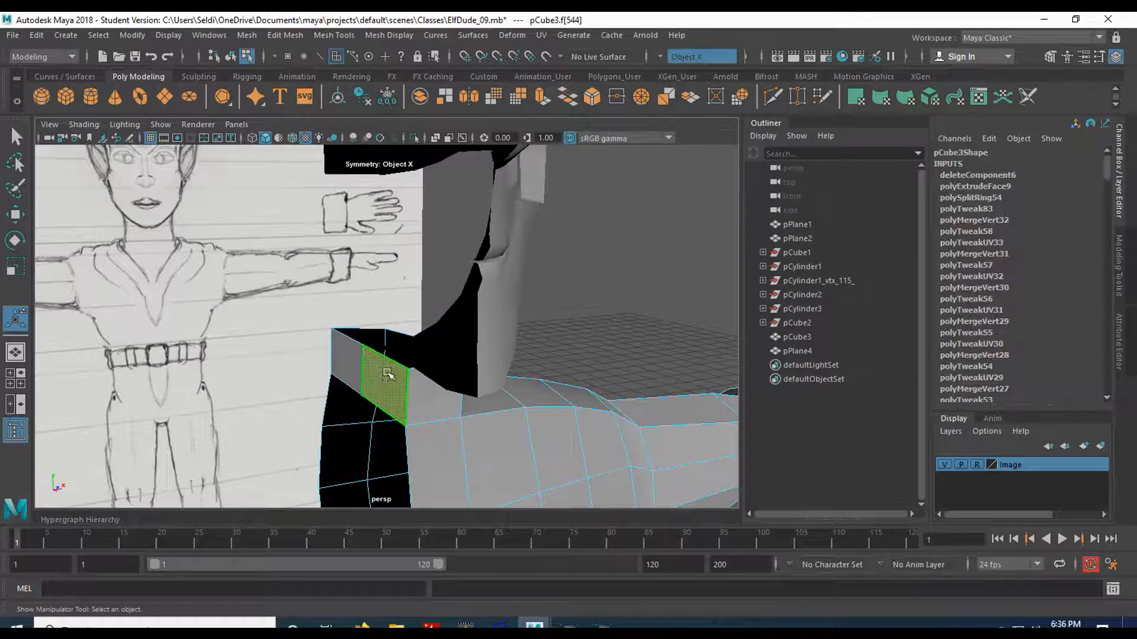
{"action": "left_click", "coordinate": [354, 369], "text": "shift"}
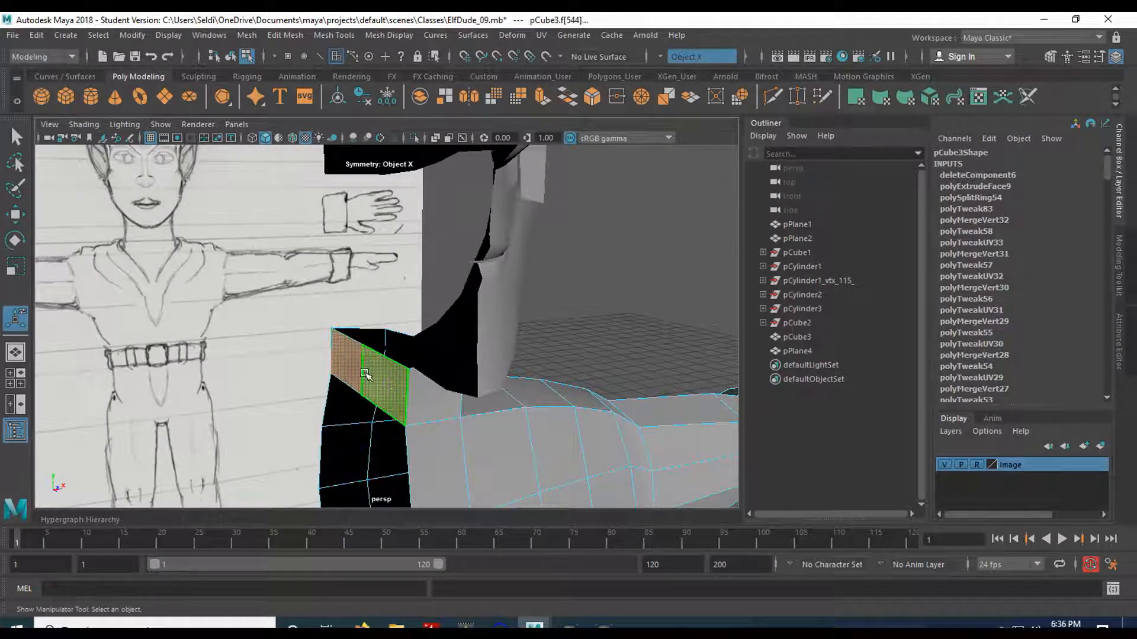
{"action": "key", "text": "Delete"}
{"action": "mouse_move", "coordinate": [484, 393]}
{"action": "left_mouse_down", "text": "alt"}
{"action": "mouse_move", "coordinate": [386, 393]}
{"action": "mouse_move", "coordinate": [375, 370]}
{"action": "mouse_move", "coordinate": [346, 375]}
{"action": "mouse_move", "coordinate": [389, 332]}
{"action": "mouse_move", "coordinate": [377, 350]}
{"action": "mouse_move", "coordinate": [388, 353]}
{"action": "mouse_move", "coordinate": [327, 357]}
{"action": "mouse_move", "coordinate": [358, 379]}
{"action": "mouse_move", "coordinate": [373, 350]}
{"action": "mouse_move", "coordinate": [367, 366]}
{"action": "mouse_move", "coordinate": [353, 333]}
{"action": "mouse_move", "coordinate": [330, 337]}
{"action": "mouse_move", "coordinate": [357, 358]}
{"action": "mouse_move", "coordinate": [338, 348]}
{"action": "left_mouse_up", "text": "alt"}
{"action": "scroll", "coordinate": [360, 392], "scroll_direction": "up", "scroll_amount": 3}
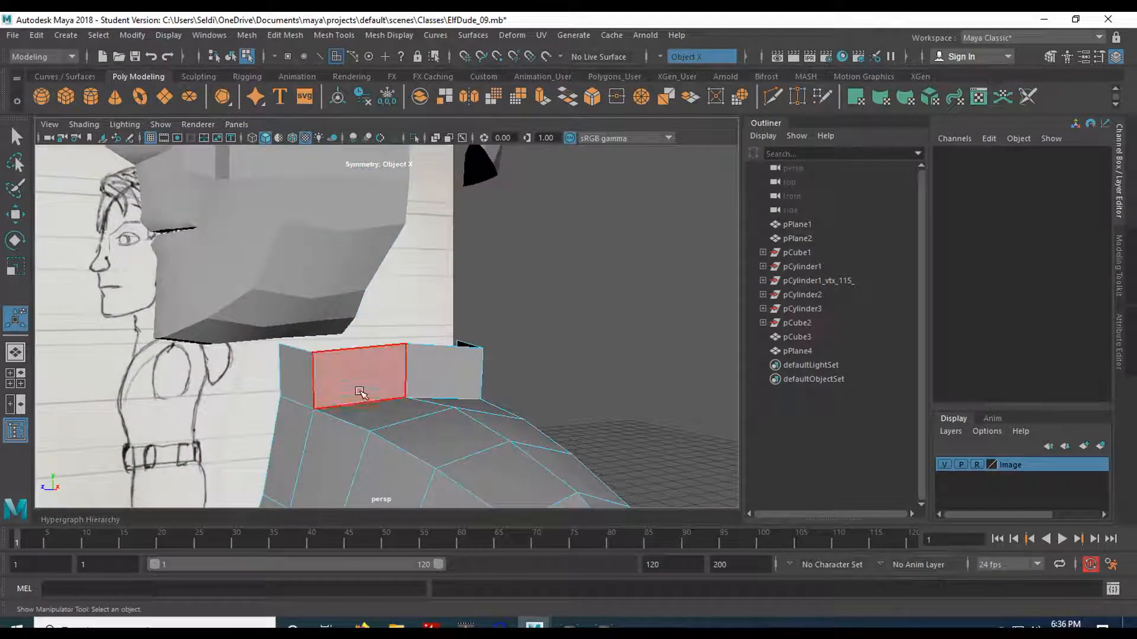
{"action": "right_click", "coordinate": [361, 391]}
{"action": "left_click", "coordinate": [421, 207]}
{"action": "mouse_move", "coordinate": [399, 267]}
{"action": "left_mouse_down", "text": "alt"}
{"action": "mouse_move", "coordinate": [375, 396]}
{"action": "mouse_move", "coordinate": [297, 380]}
{"action": "mouse_move", "coordinate": [285, 360]}
{"action": "left_mouse_up", "text": "alt"}
{"action": "key", "text": "q"}
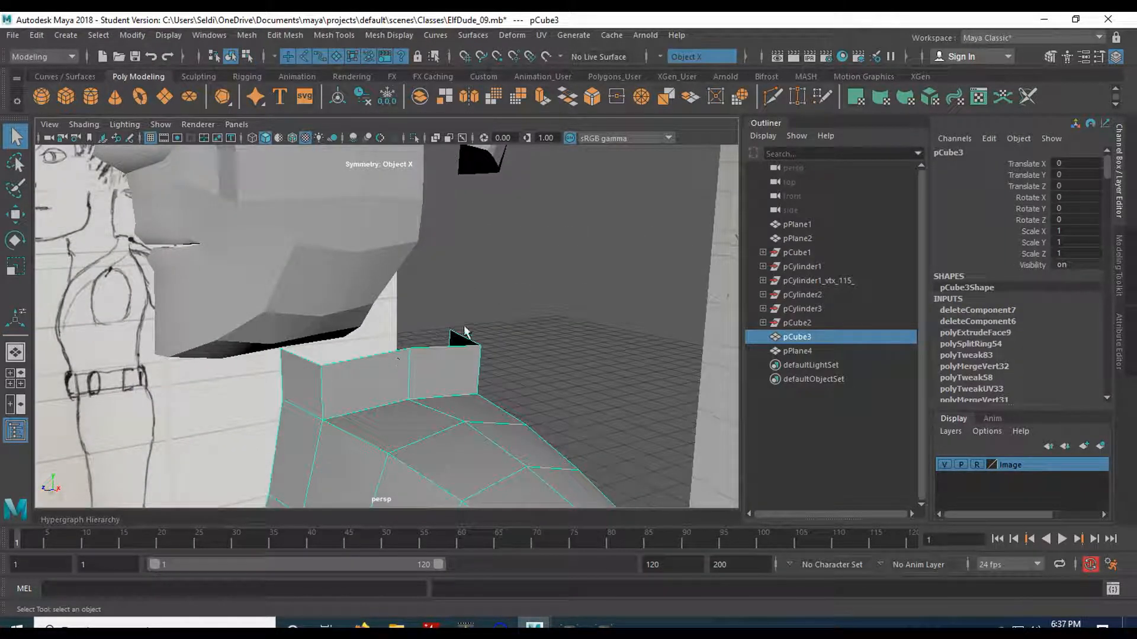
Select the head mesh and examine its open lower edges at the jaw and back of the head relative to the neck
{"action": "left_click", "coordinate": [362, 312]}
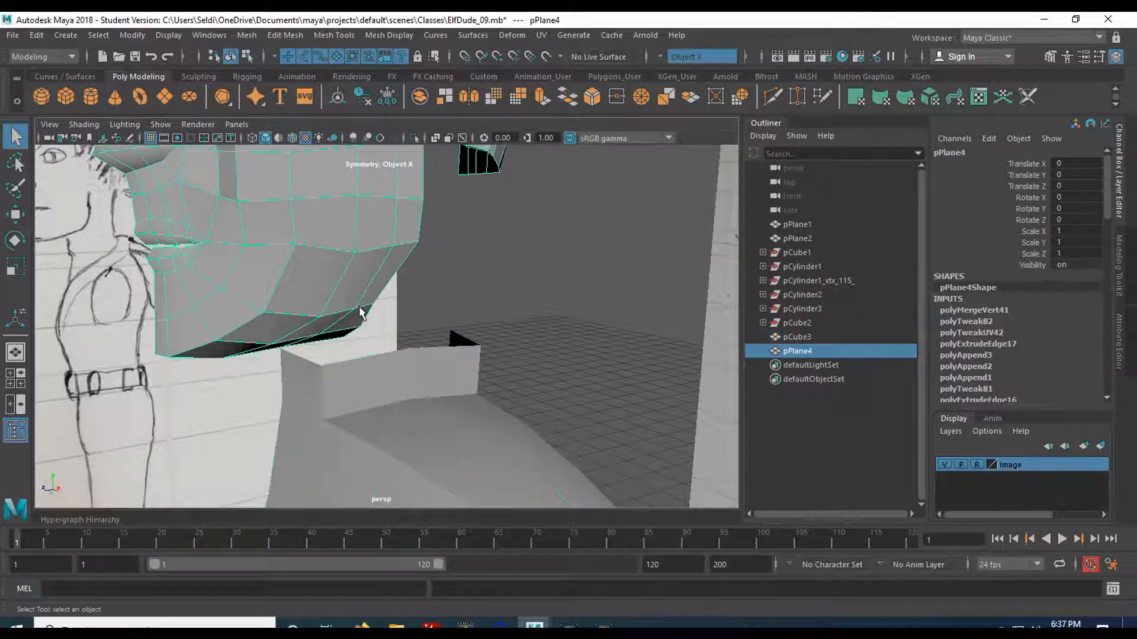
{"action": "left_click_drag", "start_coordinate": [365, 350], "coordinate": [381, 311], "text": "alt"}
{"action": "mouse_move", "coordinate": [289, 222]}
{"action": "left_mouse_down", "text": "alt"}
{"action": "mouse_move", "coordinate": [399, 193]}
{"action": "mouse_move", "coordinate": [436, 205]}
{"action": "left_mouse_up", "text": "alt"}
{"action": "middle_click_drag", "start_coordinate": [456, 221], "coordinate": [455, 328], "text": "alt"}
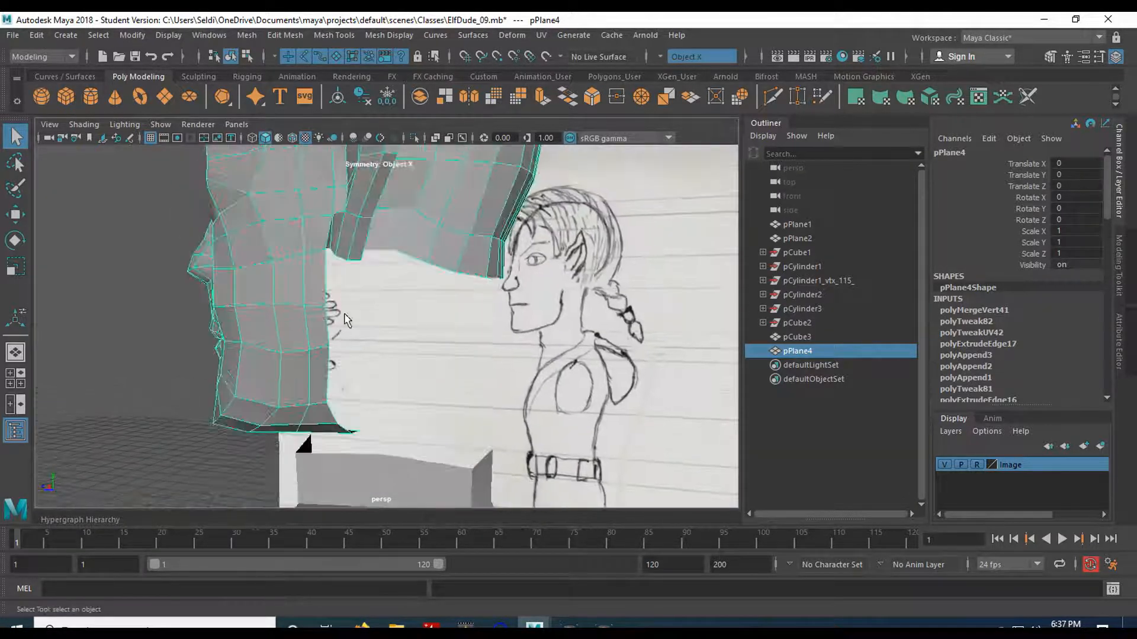
{"action": "mouse_move", "coordinate": [338, 298]}
{"action": "left_mouse_down", "text": "alt"}
{"action": "mouse_move", "coordinate": [407, 254]}
{"action": "mouse_move", "coordinate": [401, 197]}
{"action": "mouse_move", "coordinate": [370, 211]}
{"action": "left_mouse_up", "text": "alt"}
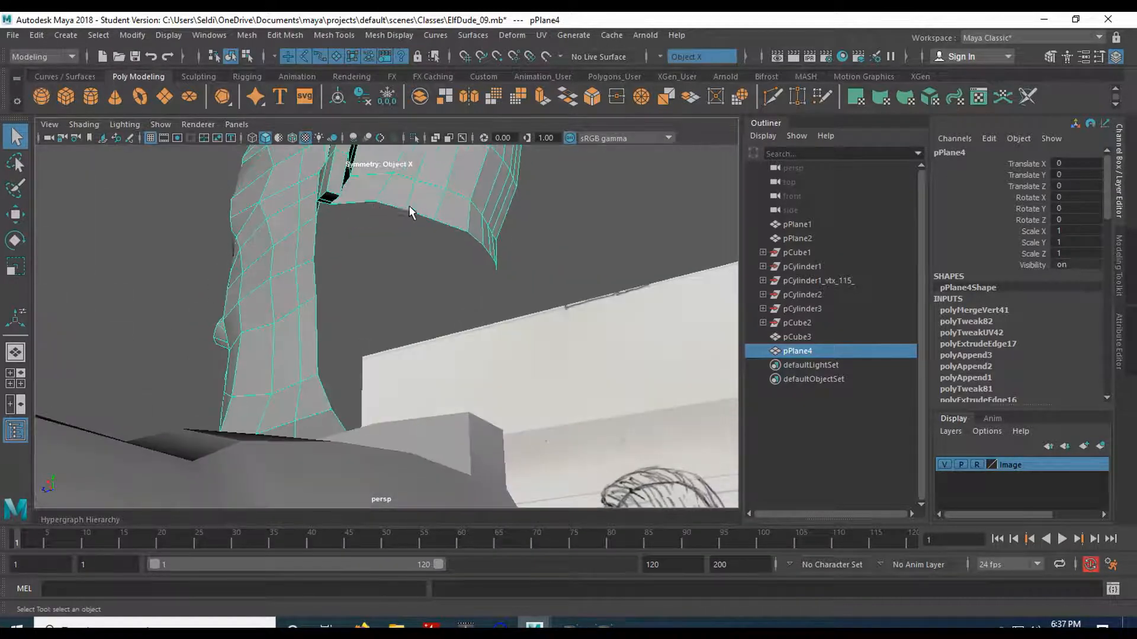
{"action": "left_click_drag", "start_coordinate": [489, 248], "coordinate": [436, 252], "text": "alt"}
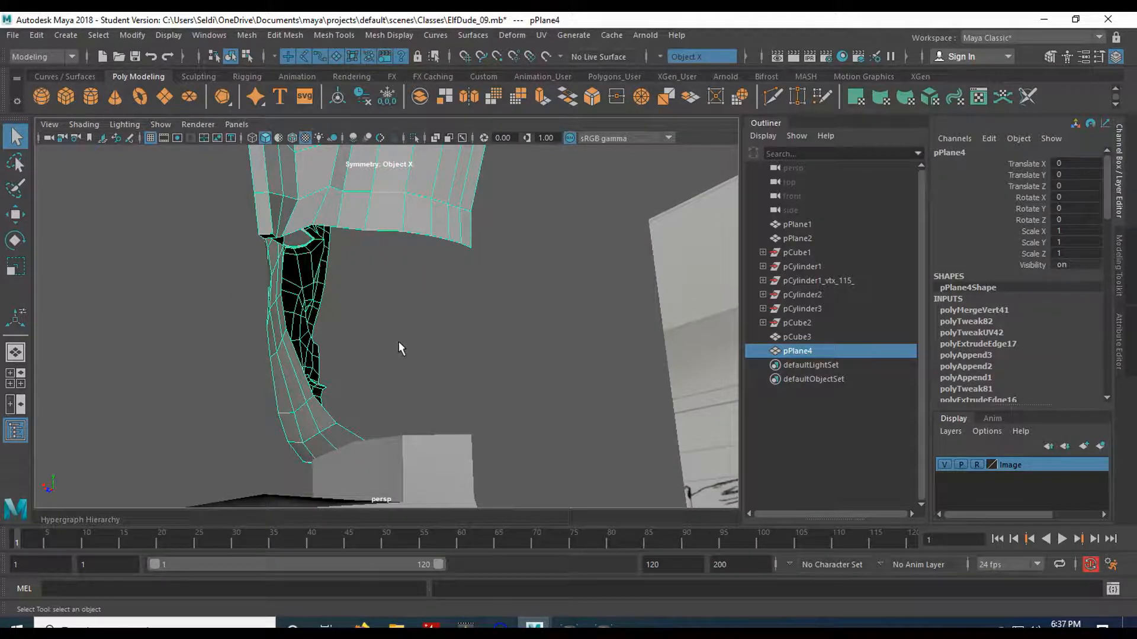
{"action": "mouse_move", "coordinate": [362, 327]}
{"action": "left_mouse_down", "text": "alt"}
{"action": "mouse_move", "coordinate": [471, 346]}
{"action": "mouse_move", "coordinate": [454, 357]}
{"action": "left_mouse_up", "text": "alt"}
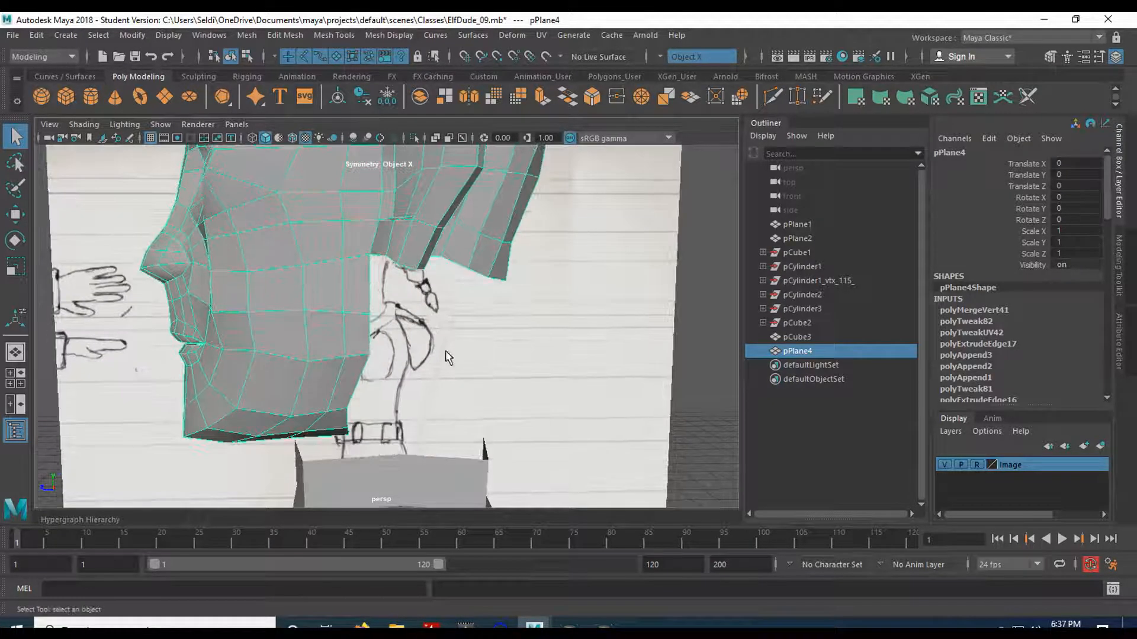
Try an edge loop on the body from the side of the neck through the shoulder and arm, and undo it
{"action": "left_click", "coordinate": [450, 473]}
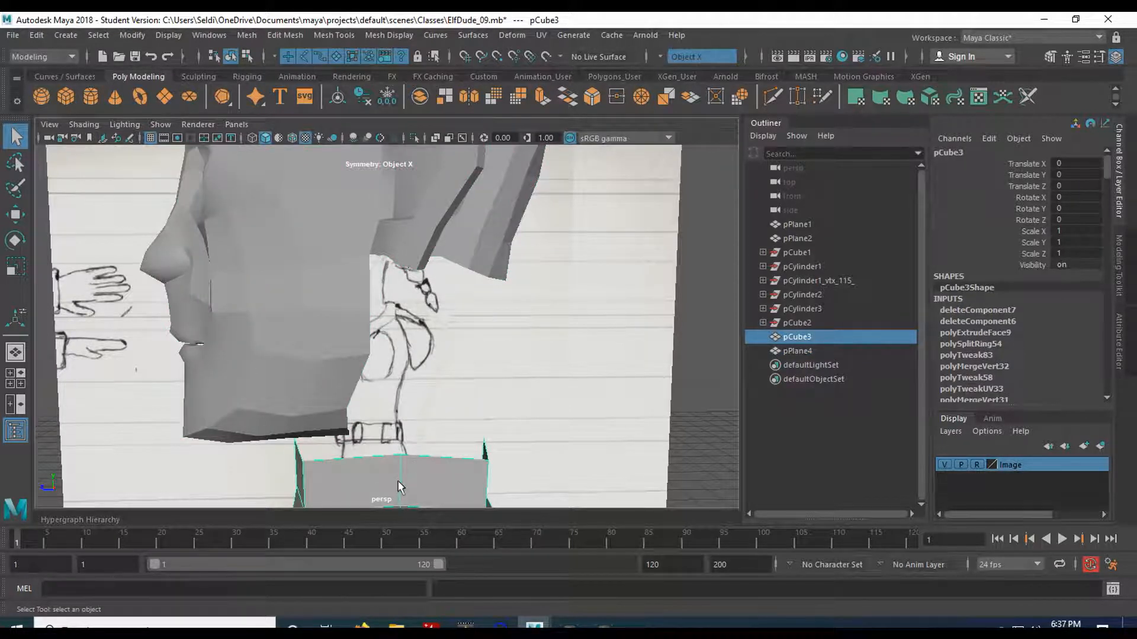
{"action": "scroll", "coordinate": [400, 483], "scroll_direction": "down", "scroll_amount": 3}
{"action": "middle_click_drag", "start_coordinate": [409, 481], "coordinate": [424, 359], "text": "alt"}
{"action": "mouse_move", "coordinate": [424, 359]}
{"action": "left_mouse_down", "text": "alt"}
{"action": "mouse_move", "coordinate": [436, 360]}
{"action": "mouse_move", "coordinate": [421, 348]}
{"action": "left_mouse_up", "text": "alt"}
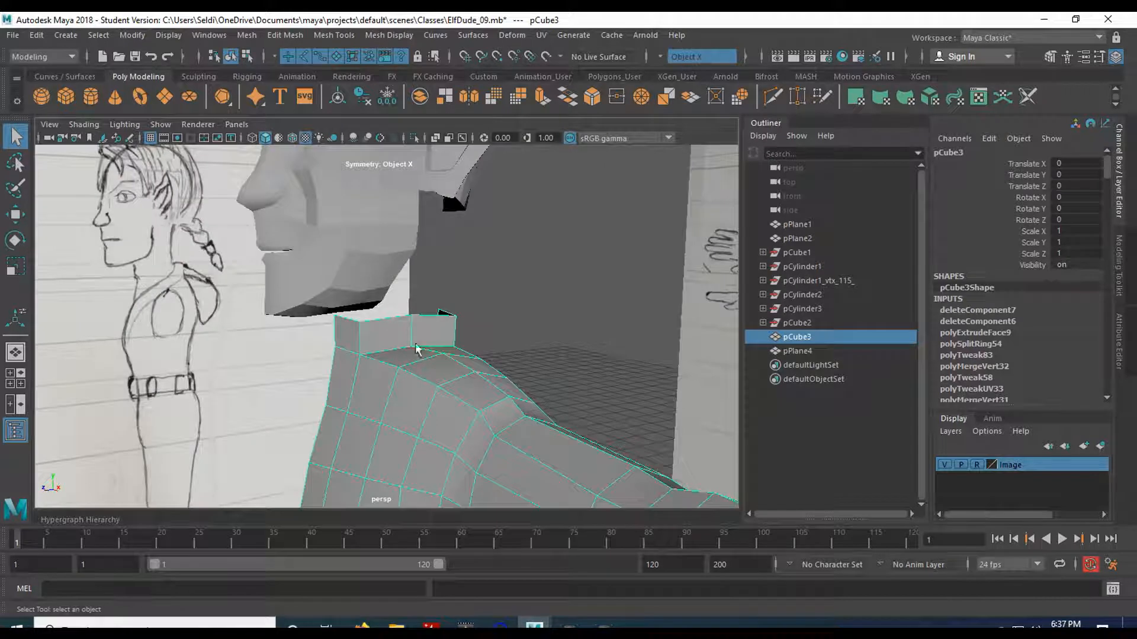
{"action": "left_click", "coordinate": [329, 36]}
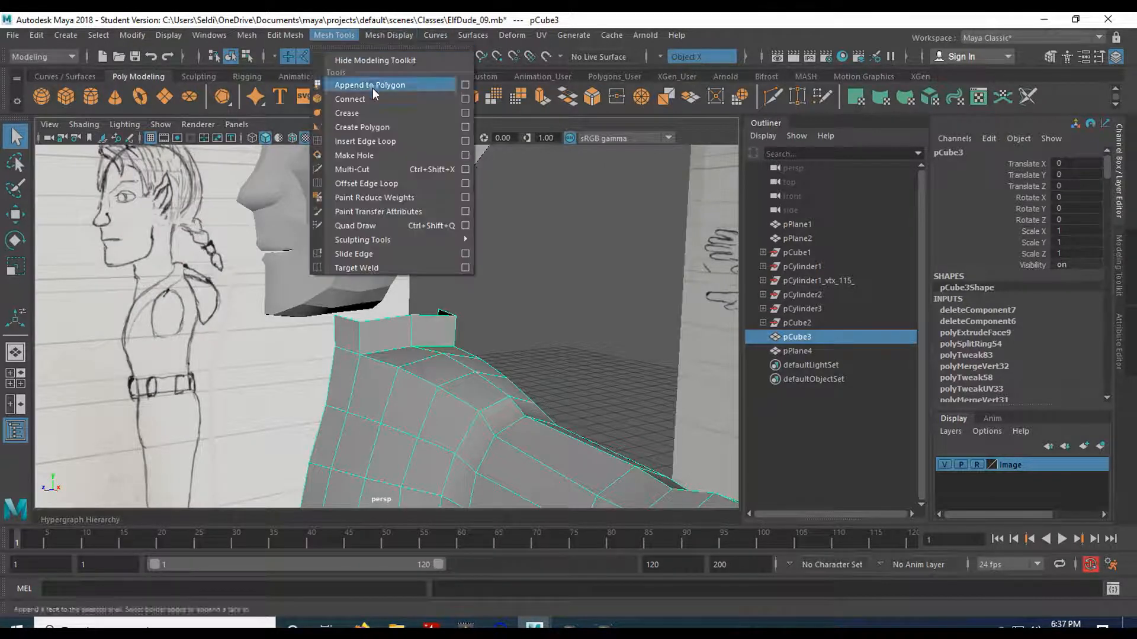
{"action": "left_click", "coordinate": [378, 139]}
{"action": "scroll", "coordinate": [479, 354], "scroll_direction": "down", "scroll_amount": 3}
{"action": "left_click_drag", "start_coordinate": [554, 367], "coordinate": [423, 301], "text": "alt"}
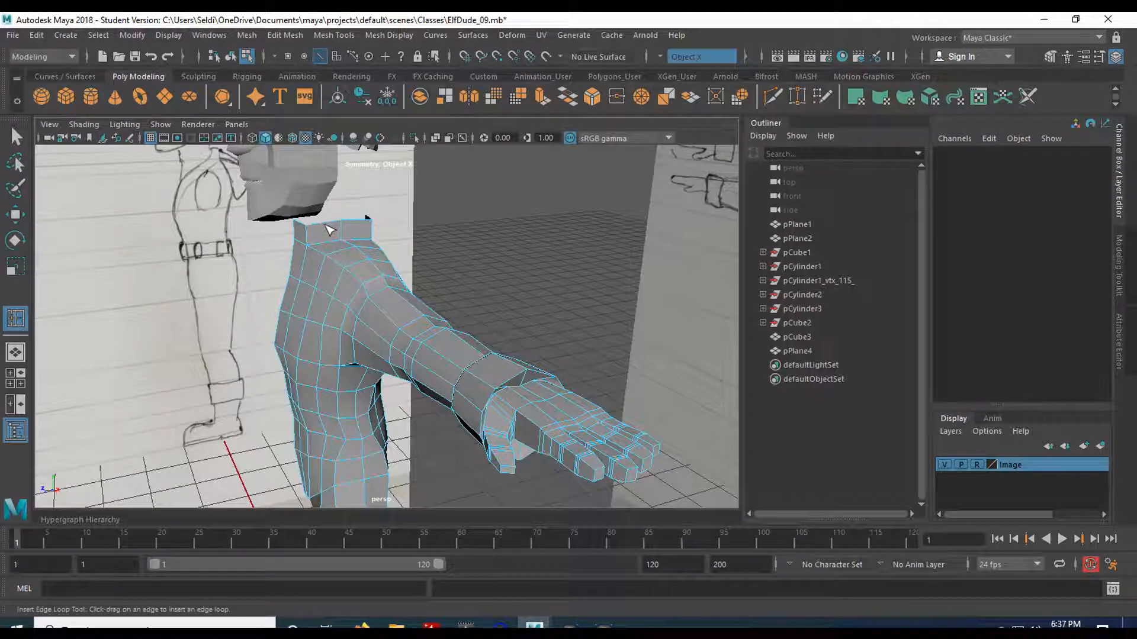
{"action": "left_click", "coordinate": [330, 230]}
{"action": "left_click", "coordinate": [324, 223]}
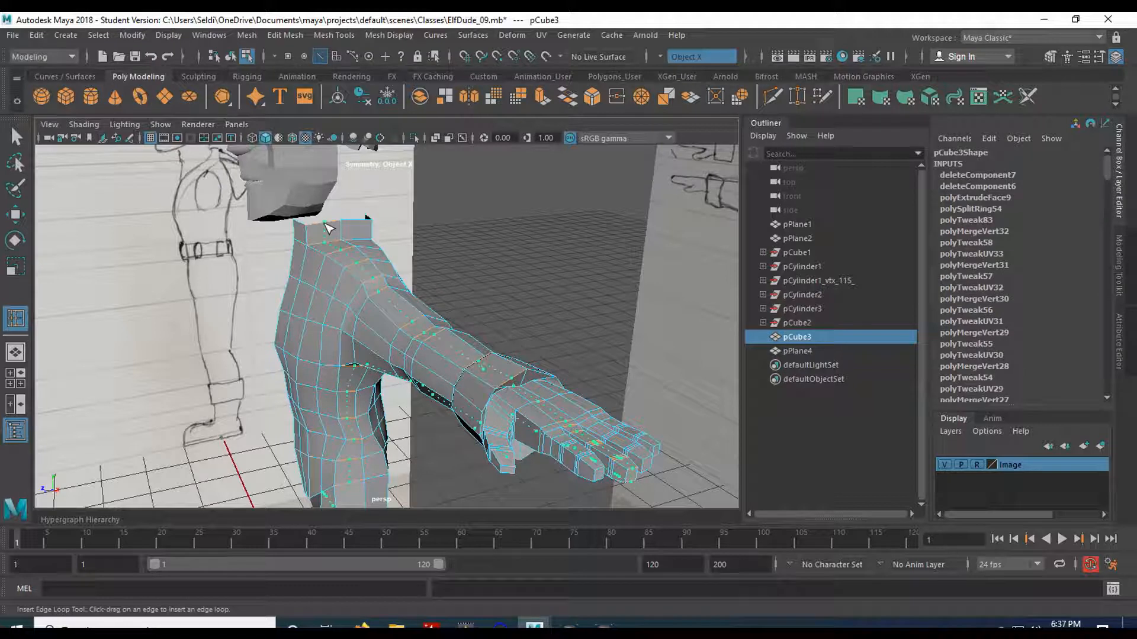
{"action": "scroll", "coordinate": [379, 353], "scroll_direction": "down", "scroll_amount": 5}
{"action": "scroll", "coordinate": [385, 480], "scroll_direction": "down", "scroll_amount": 5}
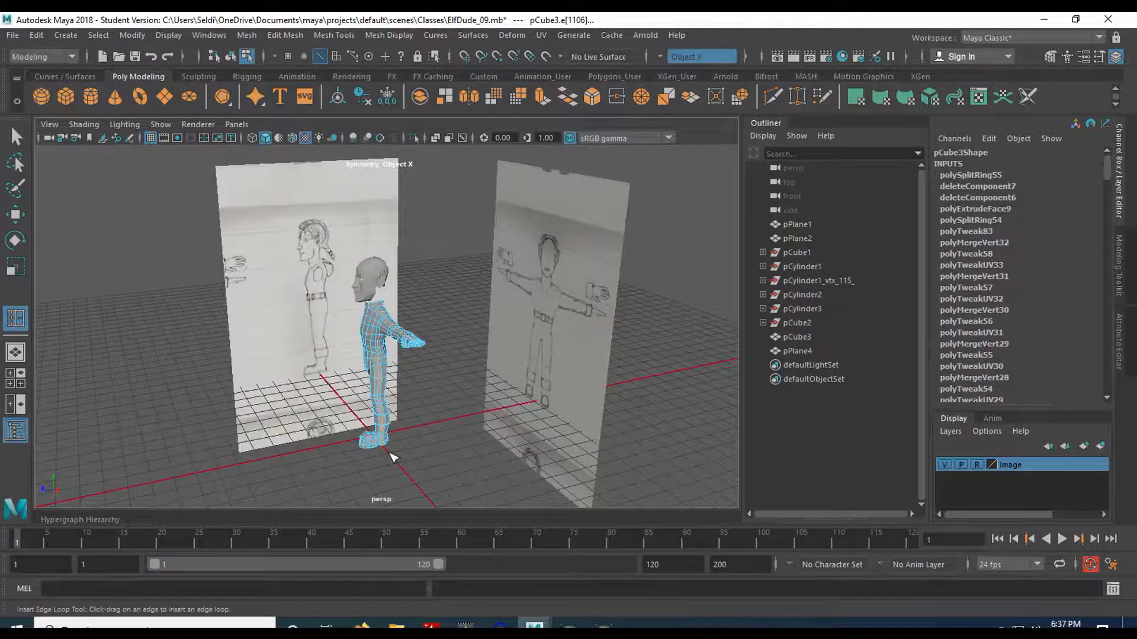
{"action": "scroll", "coordinate": [392, 457], "scroll_direction": "up", "scroll_amount": 8}
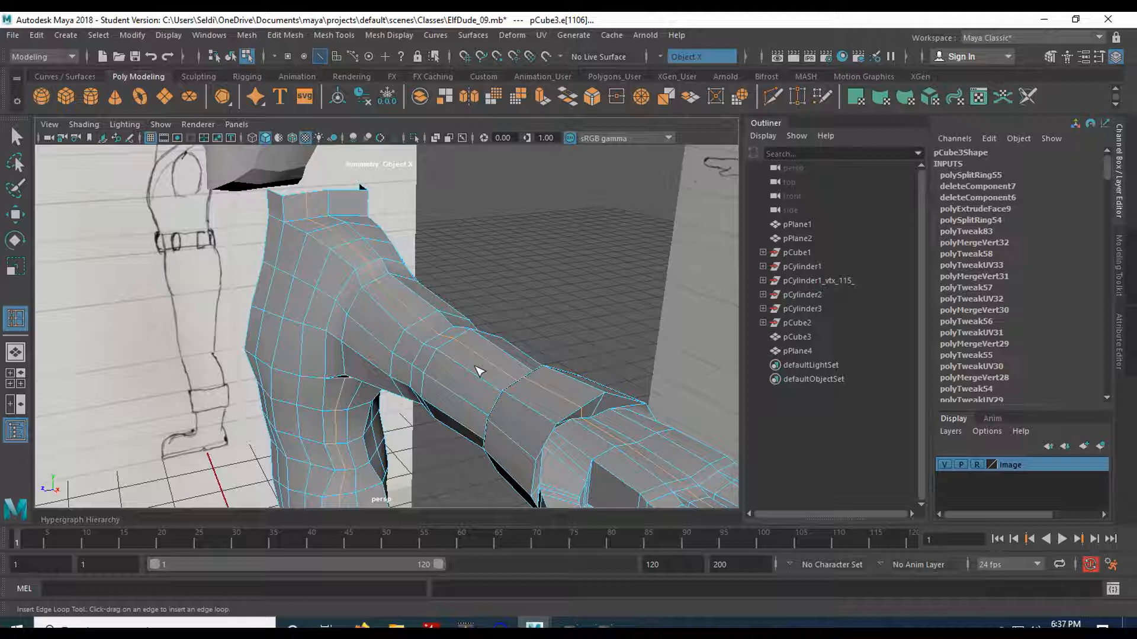
{"action": "key", "text": "q"}
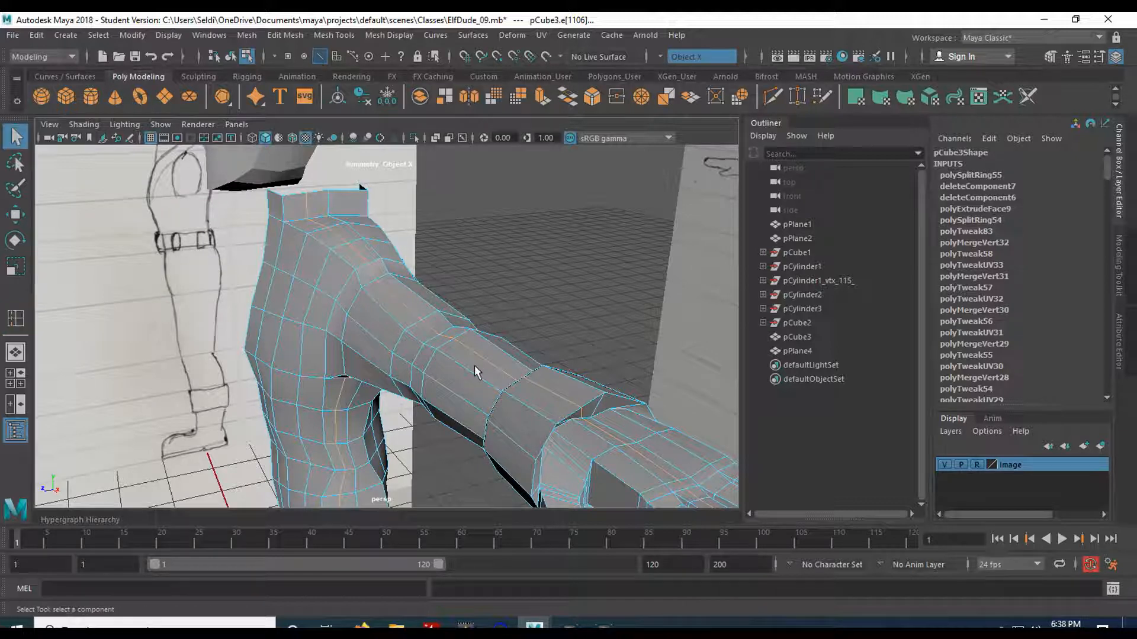
{"action": "key", "text": "ctrl+z"}
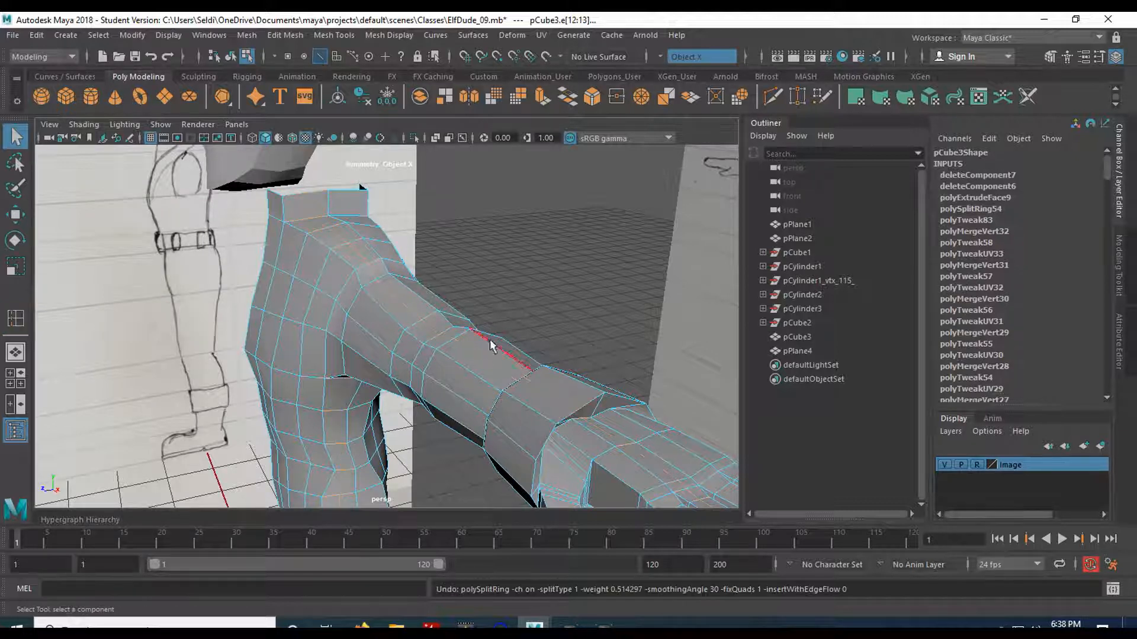
Put the body mesh back in object mode and smooth it with one division
{"action": "left_click", "coordinate": [482, 237]}
{"action": "right_click", "coordinate": [371, 226]}
{"action": "left_click", "coordinate": [438, 204]}
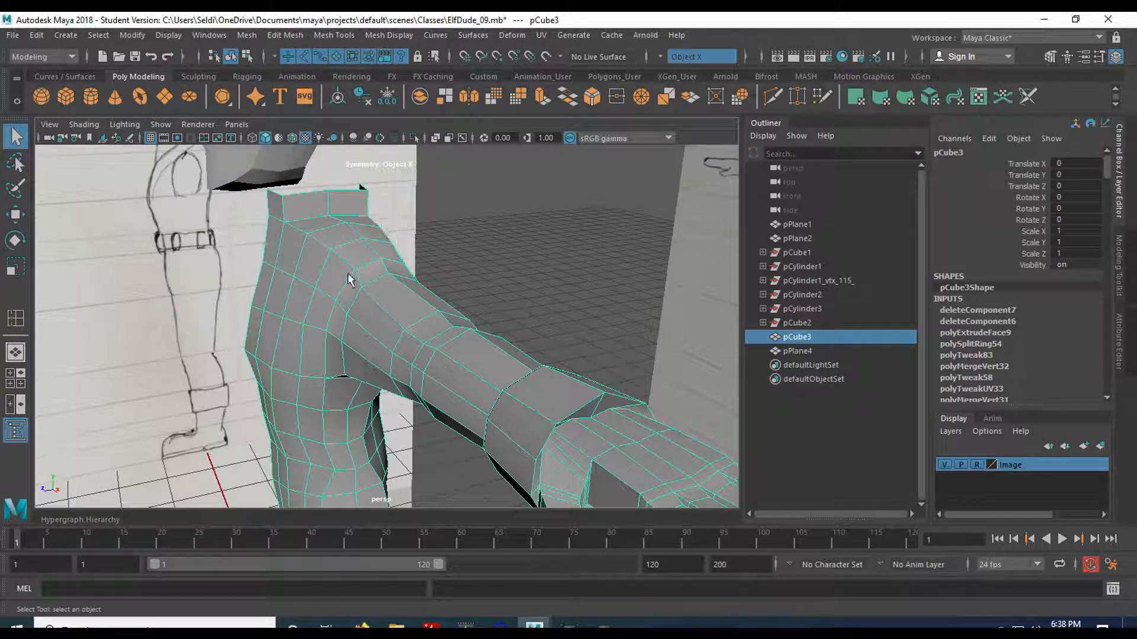
{"action": "left_click", "coordinate": [253, 35]}
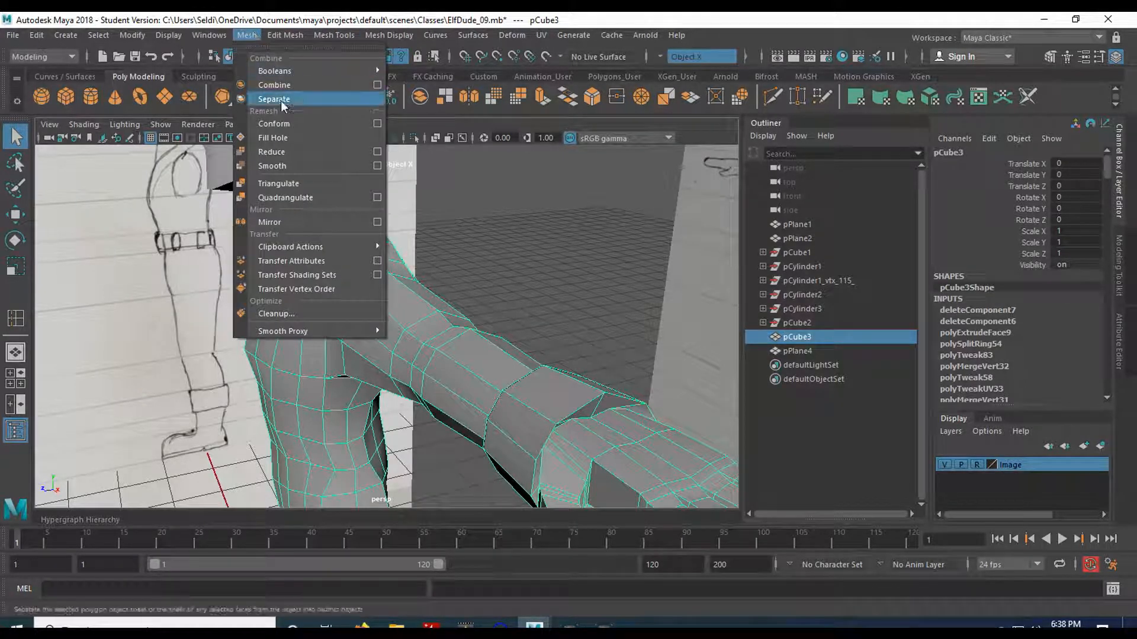
{"action": "left_click", "coordinate": [302, 166]}
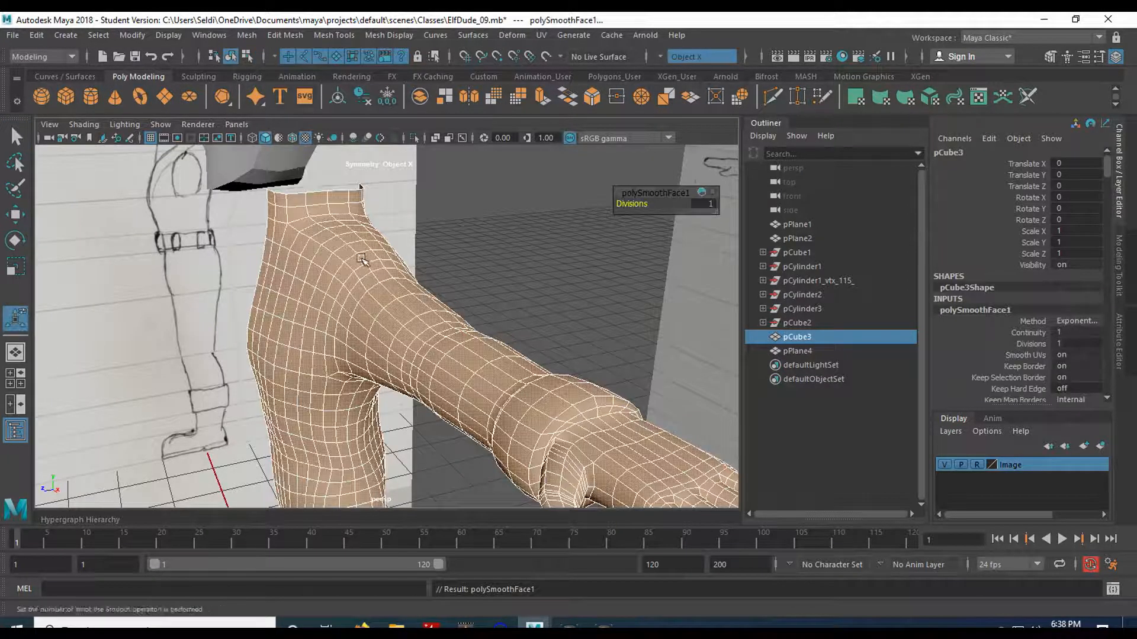
Compare the smoothed neck's open upper rim with the open lower edges of the head from several angles
{"action": "scroll", "coordinate": [305, 196], "scroll_direction": "up", "scroll_amount": 4}
{"action": "middle_click_drag", "start_coordinate": [307, 202], "coordinate": [407, 395], "text": "alt"}
{"action": "left_click_drag", "start_coordinate": [407, 395], "coordinate": [462, 388], "text": "alt"}
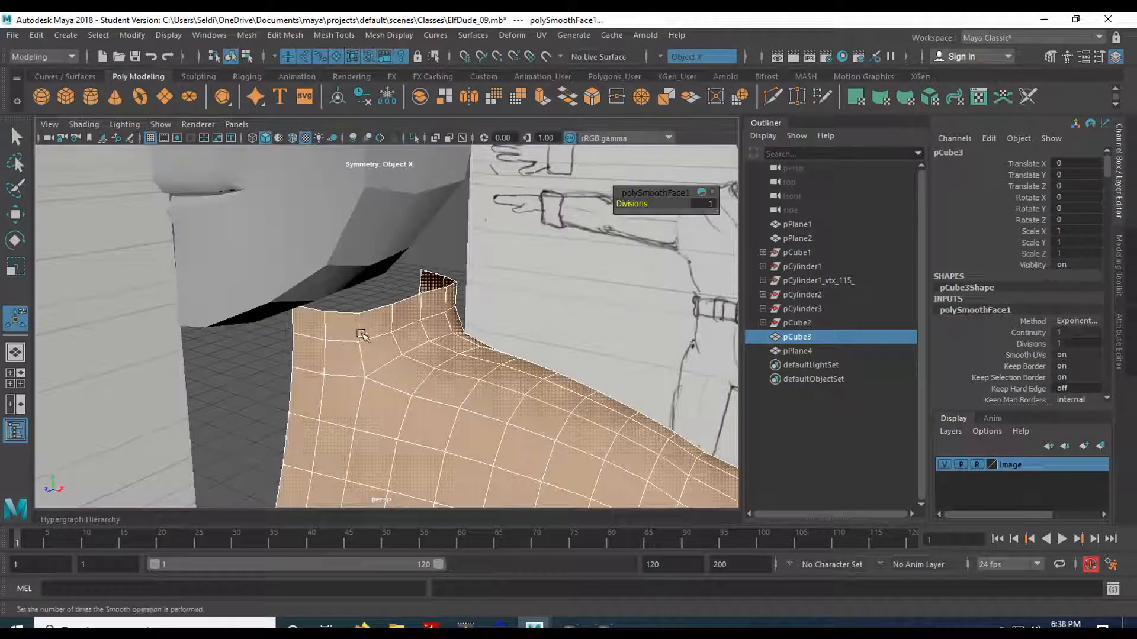
{"action": "left_click_drag", "start_coordinate": [494, 311], "coordinate": [472, 320], "text": "alt"}
{"action": "mouse_move", "coordinate": [367, 314]}
{"action": "left_mouse_down", "text": "alt"}
{"action": "mouse_move", "coordinate": [391, 298]}
{"action": "mouse_move", "coordinate": [368, 274]}
{"action": "mouse_move", "coordinate": [358, 312]}
{"action": "mouse_move", "coordinate": [315, 309]}
{"action": "mouse_move", "coordinate": [355, 304]}
{"action": "mouse_move", "coordinate": [354, 332]}
{"action": "left_mouse_up", "text": "alt"}
{"action": "left_click", "coordinate": [356, 266]}
{"action": "left_click", "coordinate": [352, 391]}
{"action": "left_click_drag", "start_coordinate": [327, 373], "coordinate": [260, 304], "text": "alt"}
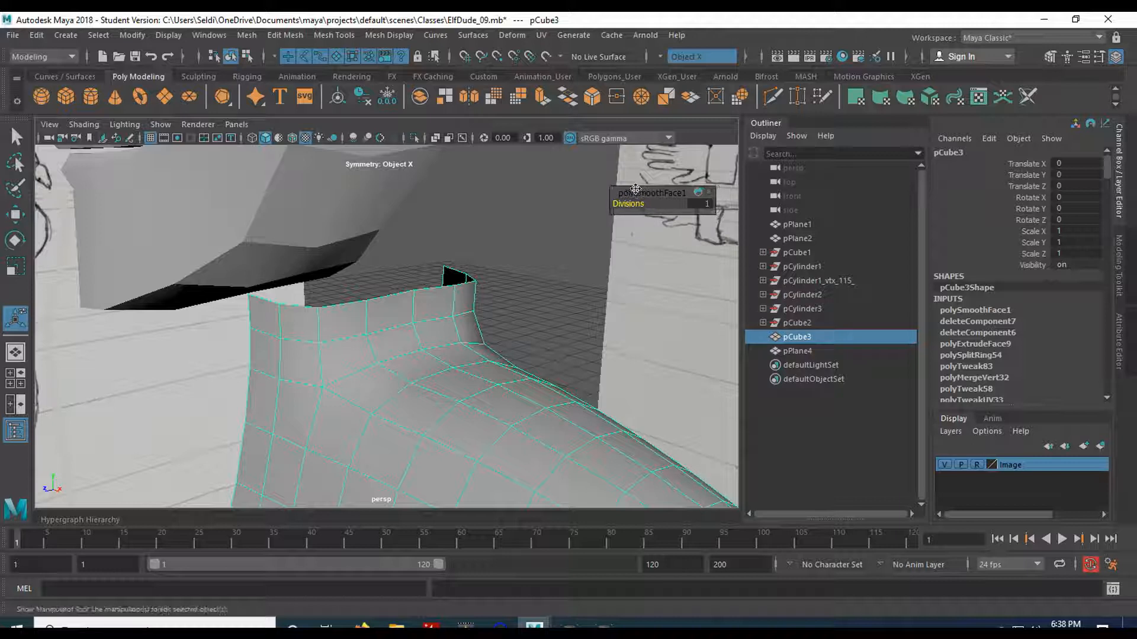
Try two smoothing divisions on the body mesh and return the divisions to 1
{"action": "left_click_drag", "start_coordinate": [611, 193], "coordinate": [443, 200]}
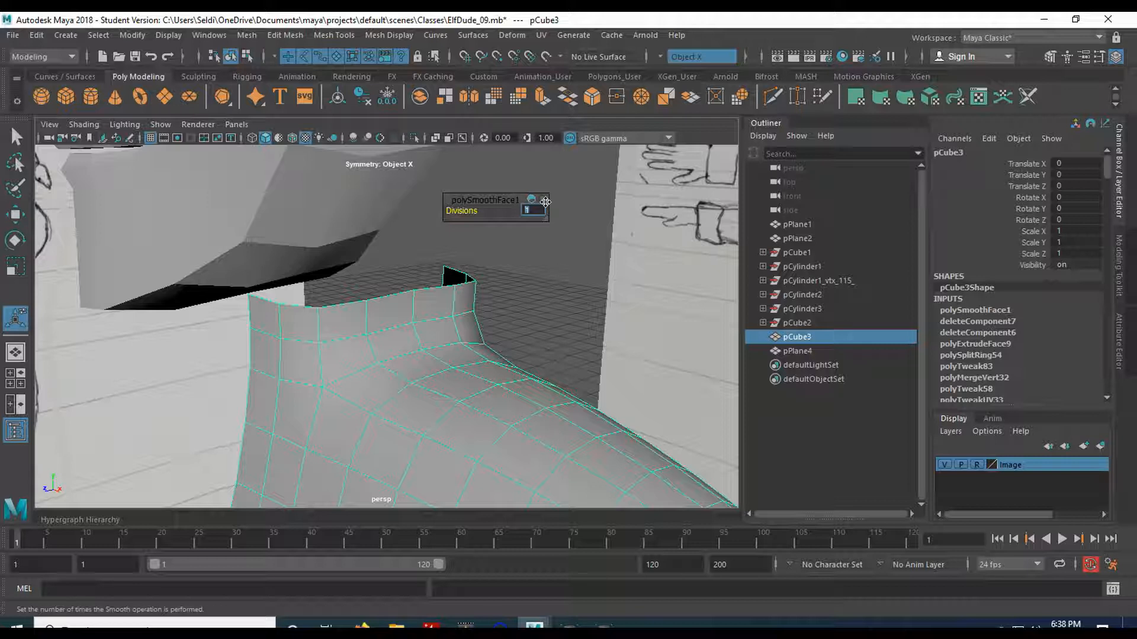
{"action": "key", "text": "Return"}
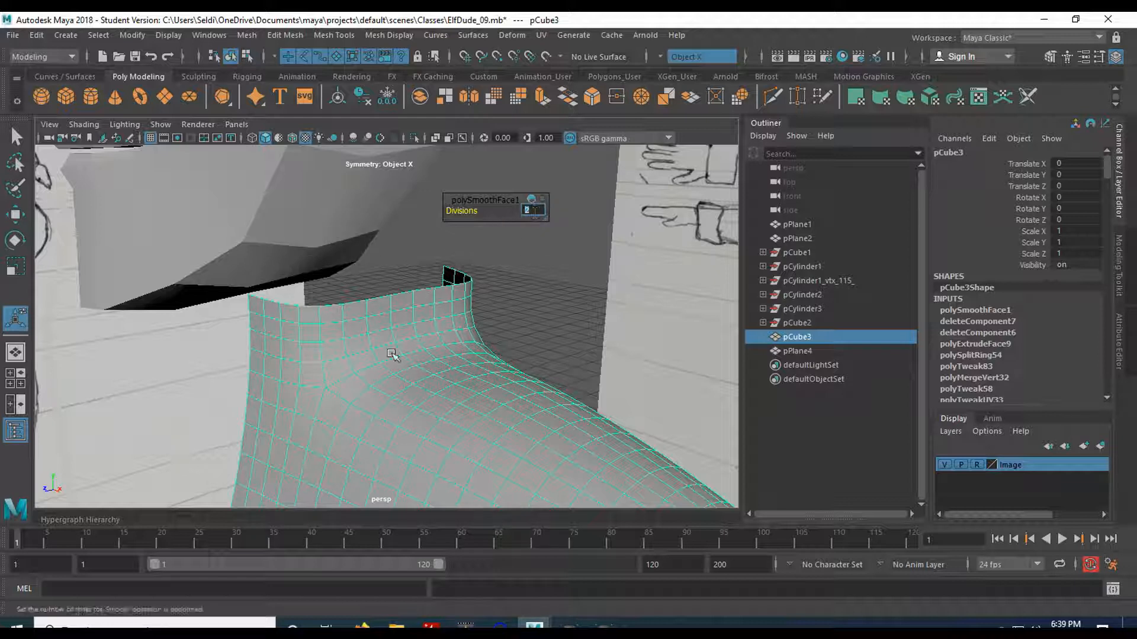
{"action": "scroll", "coordinate": [437, 351], "scroll_direction": "down", "scroll_amount": 5}
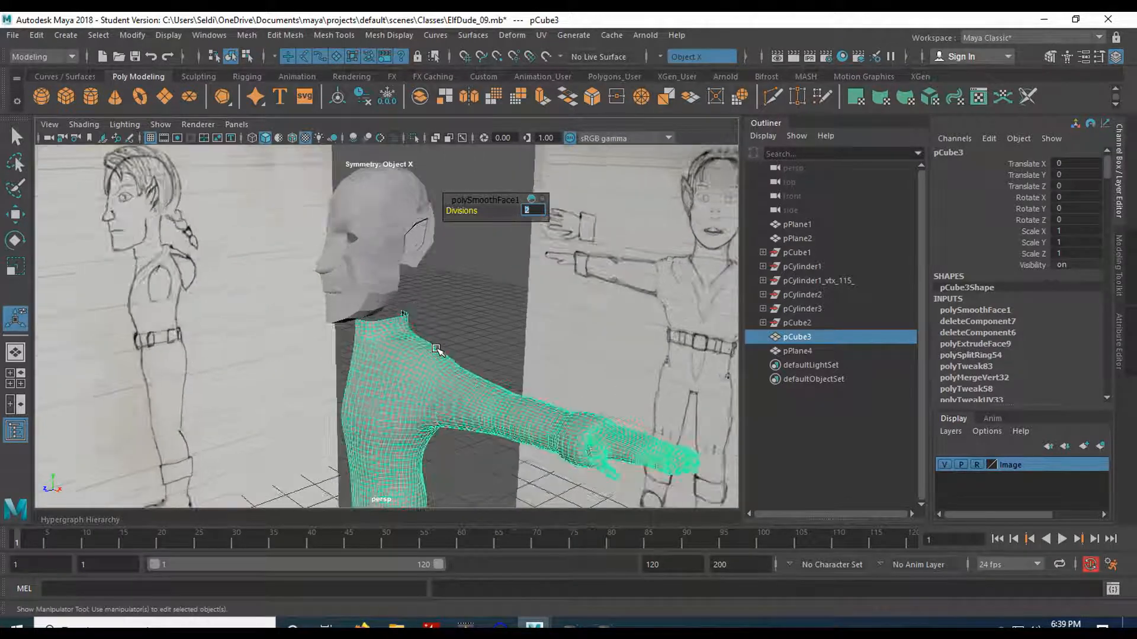
{"action": "scroll", "coordinate": [438, 350], "scroll_direction": "up", "scroll_amount": 5}
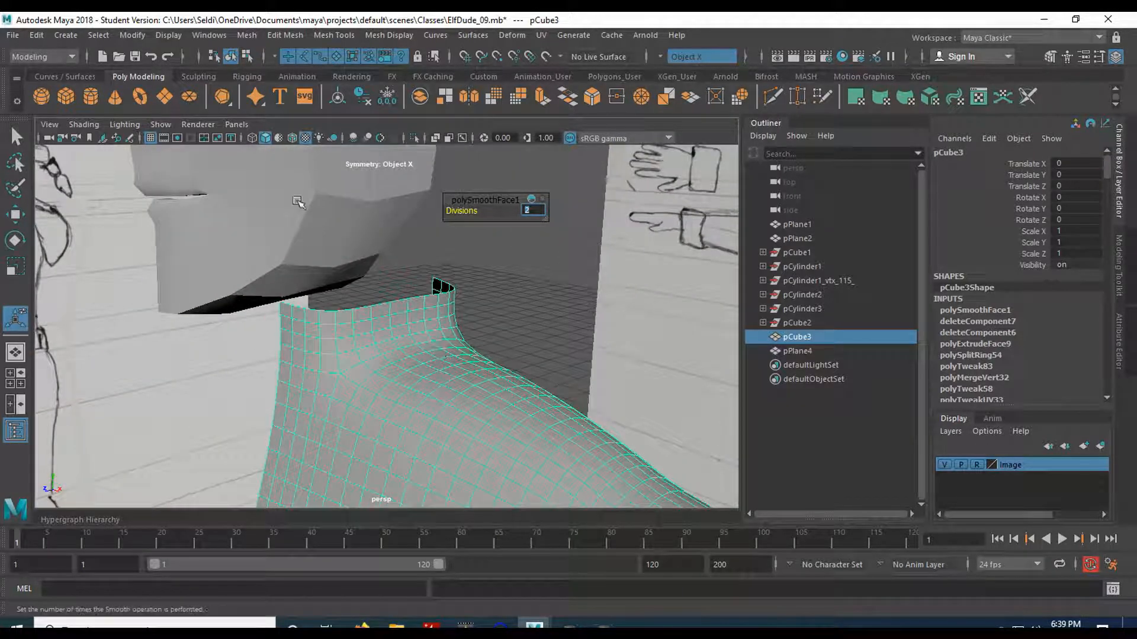
{"action": "key", "text": "Return"}
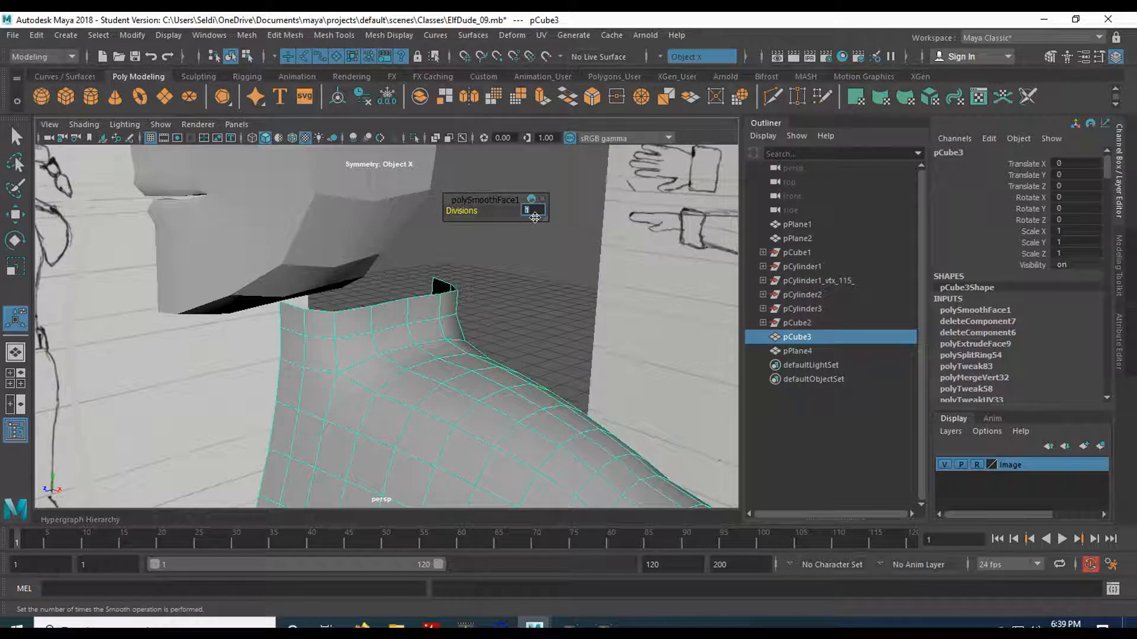
Harden all edges of the body mesh and deselect it
{"action": "left_click", "coordinate": [309, 284]}
{"action": "left_click", "coordinate": [353, 333]}
{"action": "mouse_move", "coordinate": [454, 371]}
{"action": "left_mouse_down", "text": "alt"}
{"action": "mouse_move", "coordinate": [452, 356]}
{"action": "mouse_move", "coordinate": [208, 343]}
{"action": "mouse_move", "coordinate": [385, 338]}
{"action": "mouse_move", "coordinate": [296, 342]}
{"action": "mouse_move", "coordinate": [287, 353]}
{"action": "mouse_move", "coordinate": [369, 314]}
{"action": "left_mouse_up", "text": "alt"}
{"action": "left_click", "coordinate": [213, 356]}
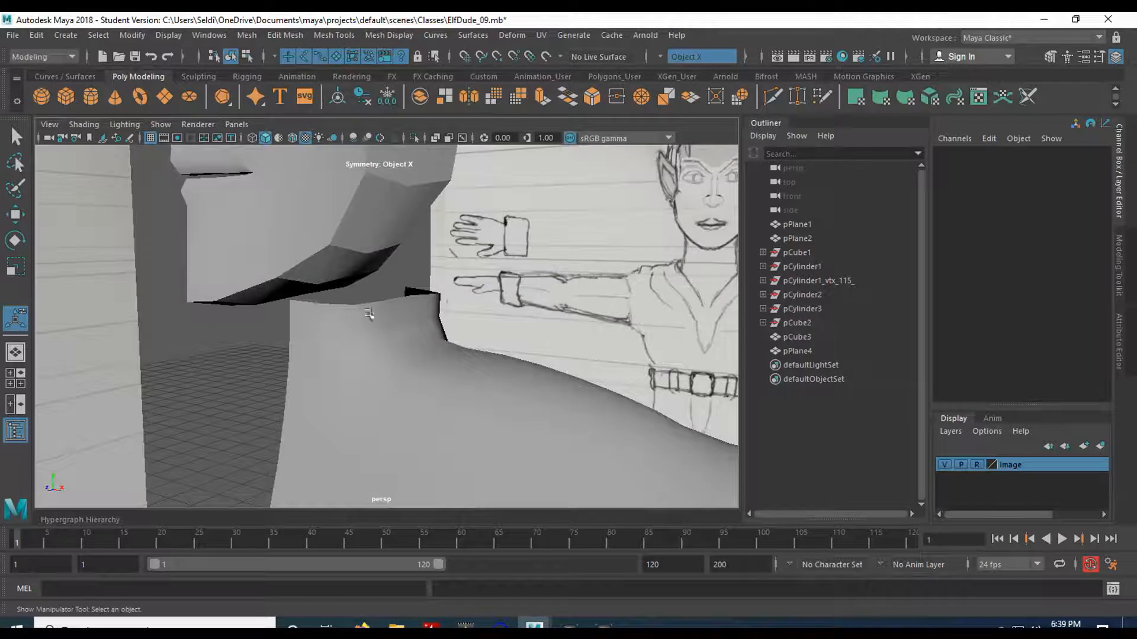
{"action": "left_click", "coordinate": [420, 388]}
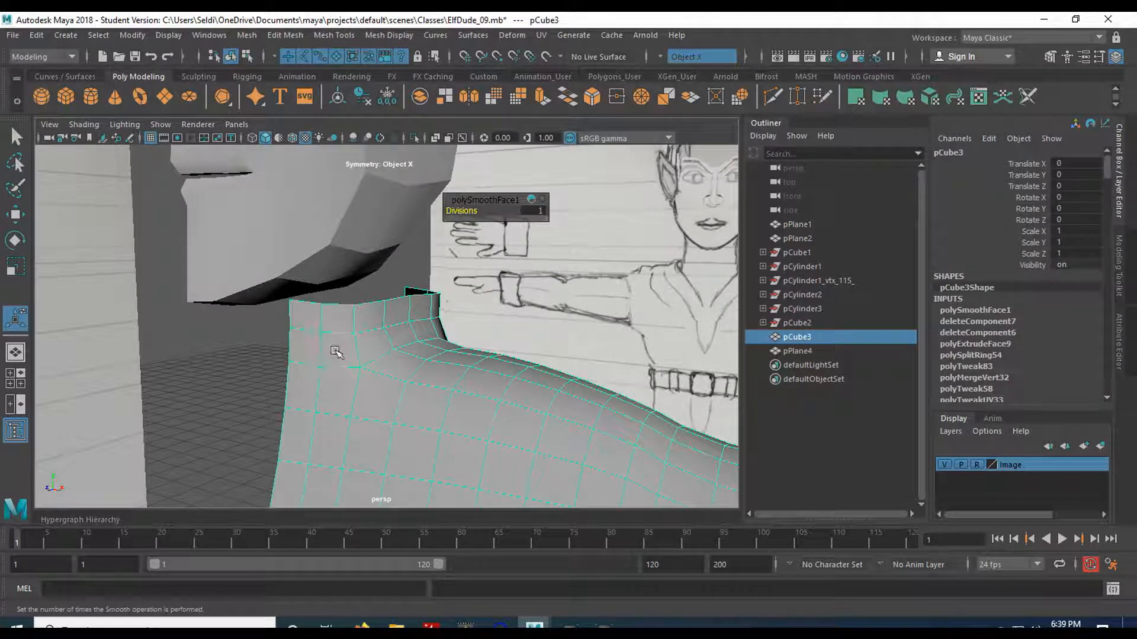
{"action": "left_click", "coordinate": [331, 253]}
{"action": "left_click", "coordinate": [411, 350]}
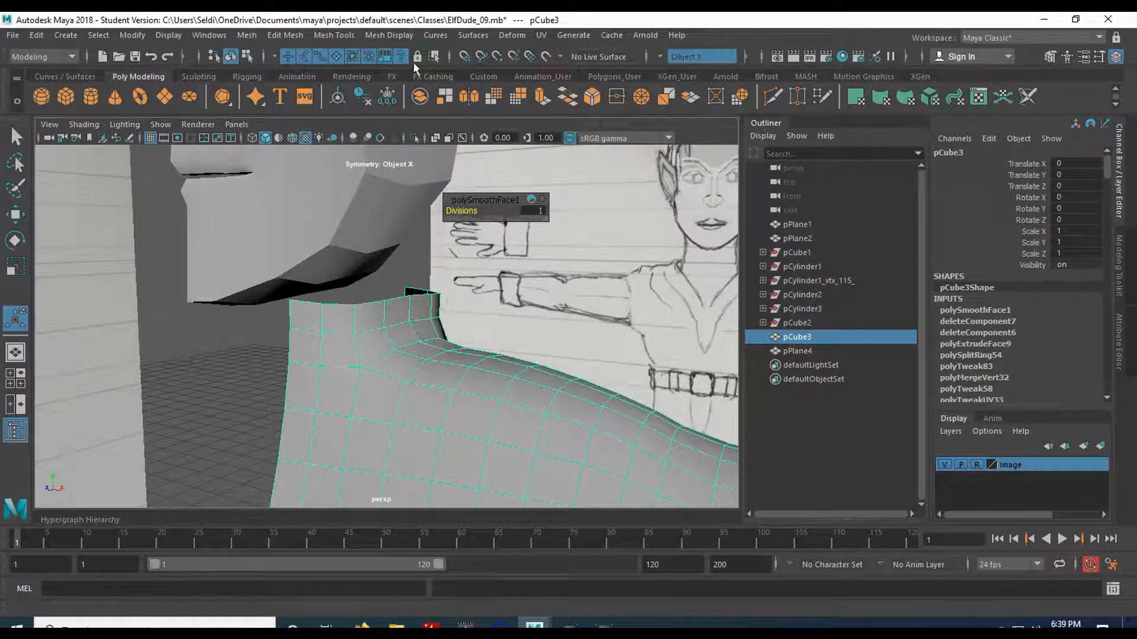
{"action": "left_click", "coordinate": [399, 36]}
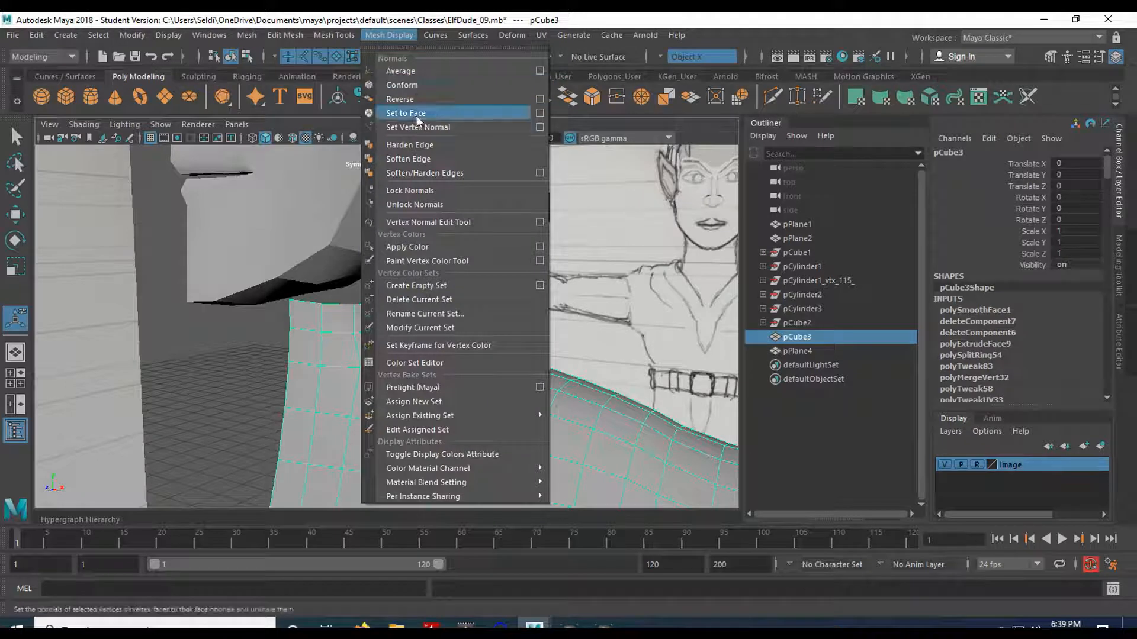
{"action": "left_click", "coordinate": [425, 146]}
{"action": "left_click", "coordinate": [245, 405]}
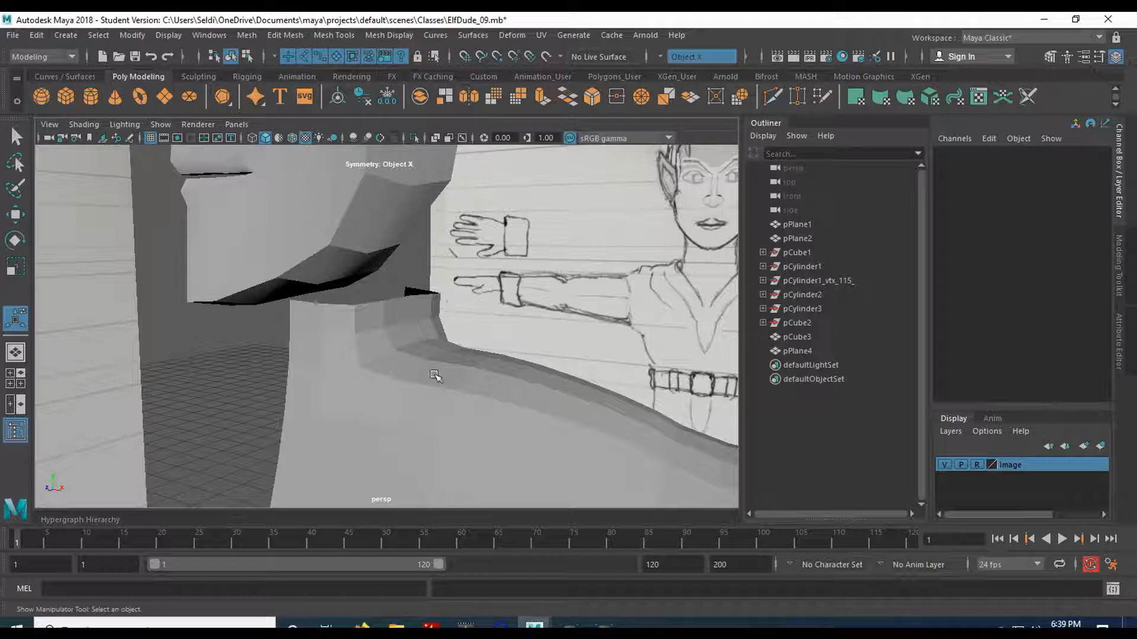
Delete the two end faces on the head's lower edge directly above the neck rim
{"action": "mouse_move", "coordinate": [399, 300]}
{"action": "left_mouse_down", "text": "alt"}
{"action": "mouse_move", "coordinate": [346, 308]}
{"action": "mouse_move", "coordinate": [337, 327]}
{"action": "left_mouse_up", "text": "alt"}
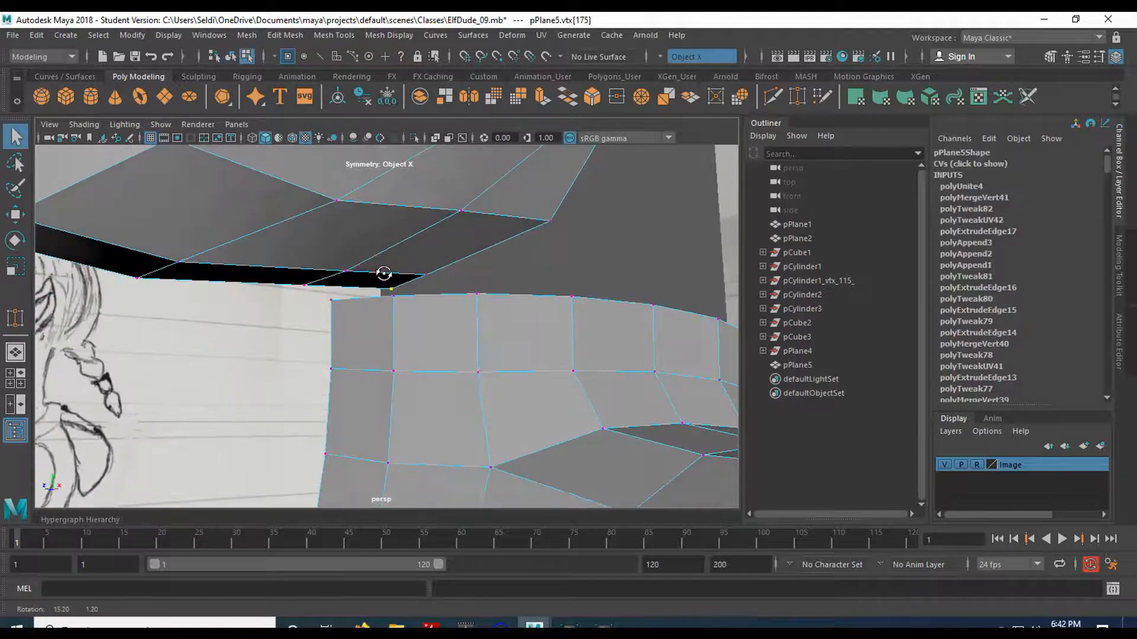
{"action": "mouse_move", "coordinate": [381, 272]}
{"action": "left_mouse_down", "text": "alt"}
{"action": "mouse_move", "coordinate": [386, 287]}
{"action": "mouse_move", "coordinate": [349, 291]}
{"action": "mouse_move", "coordinate": [355, 264]}
{"action": "mouse_move", "coordinate": [452, 268]}
{"action": "left_mouse_up", "text": "alt"}
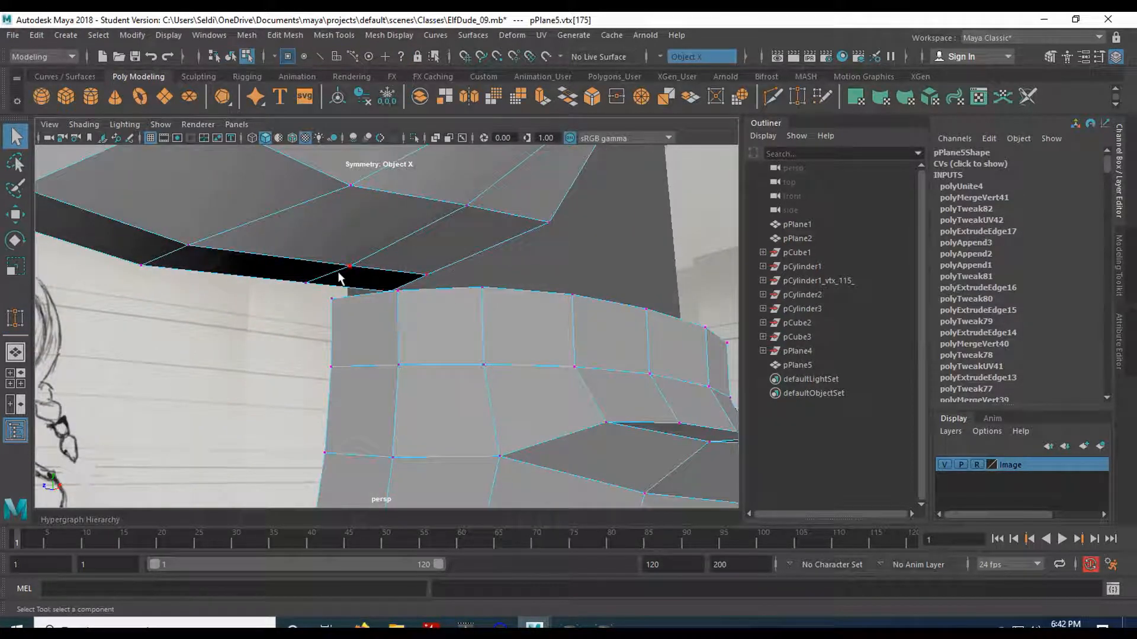
{"action": "right_click_drag", "start_coordinate": [398, 281], "coordinate": [380, 263]}
{"action": "left_click", "coordinate": [393, 276]}
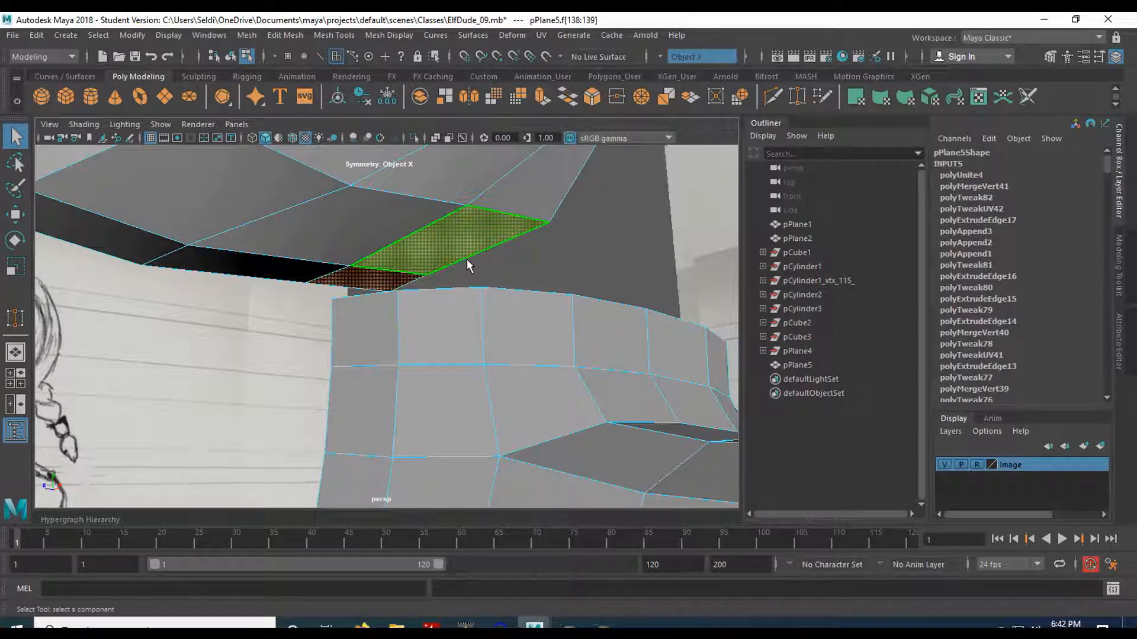
{"action": "left_click", "coordinate": [467, 260]}
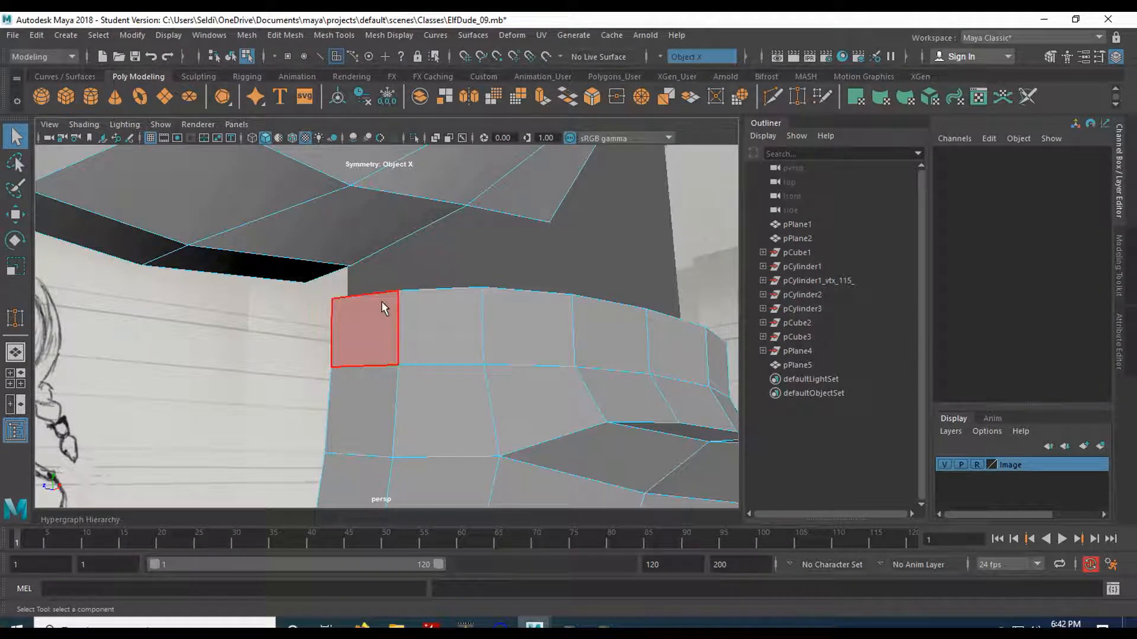
Bridge the open edges under the jaw to the facing edges along the front of the neck rim
{"action": "right_click_drag", "start_coordinate": [381, 301], "coordinate": [389, 197]}
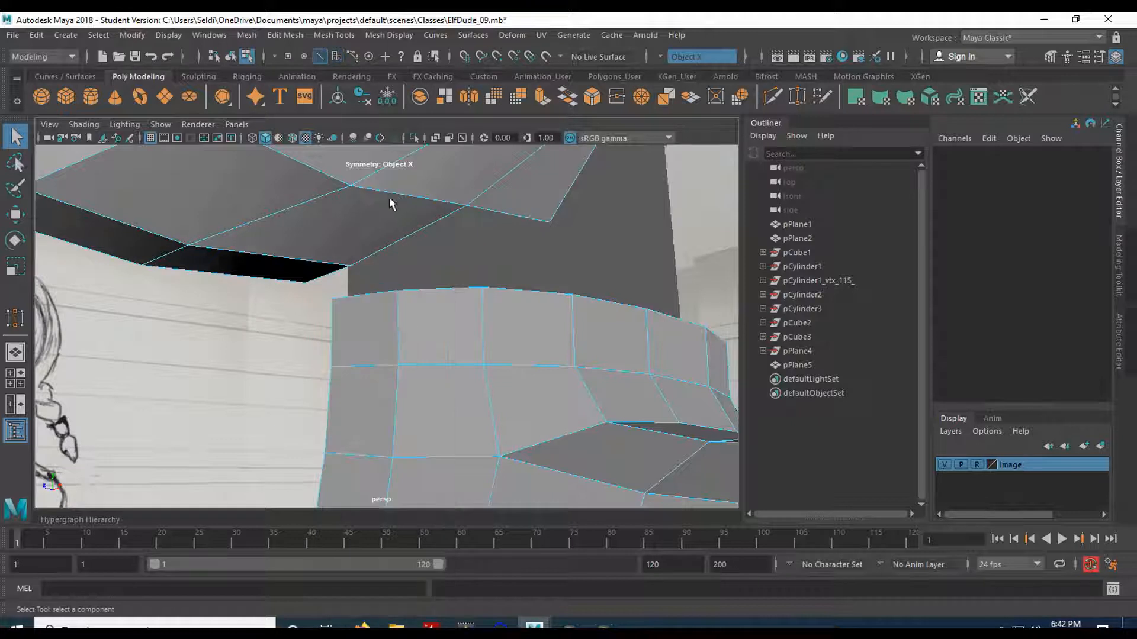
{"action": "left_click", "coordinate": [378, 287]}
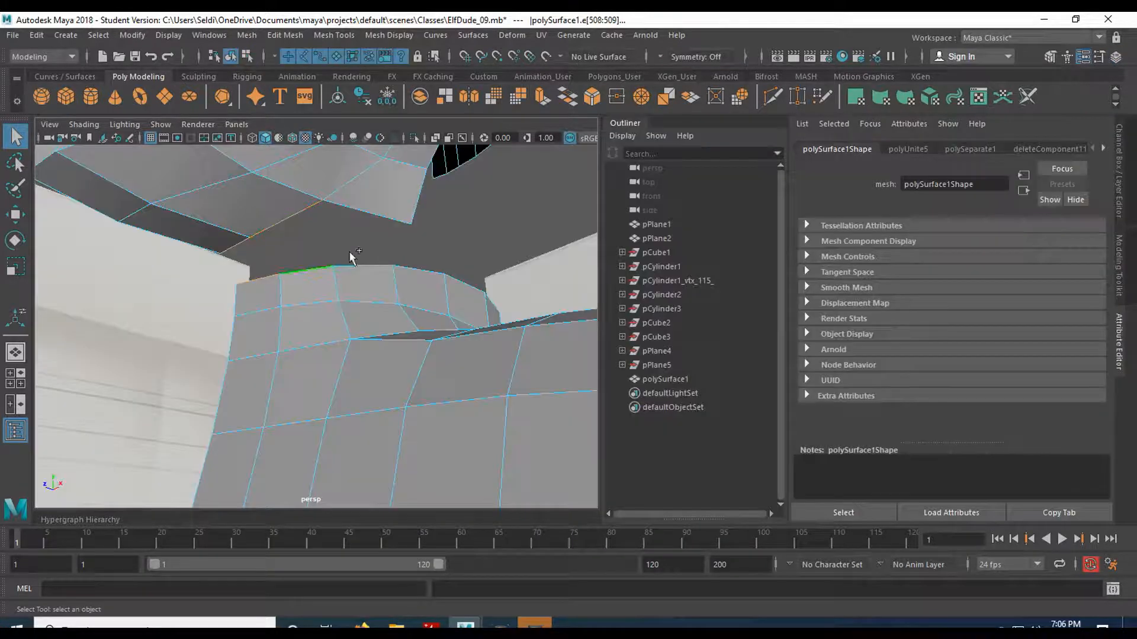
{"action": "mouse_move", "coordinate": [359, 223]}
{"action": "left_mouse_down", "text": "alt"}
{"action": "mouse_move", "coordinate": [338, 223]}
{"action": "mouse_move", "coordinate": [365, 220]}
{"action": "left_mouse_up", "text": "alt"}
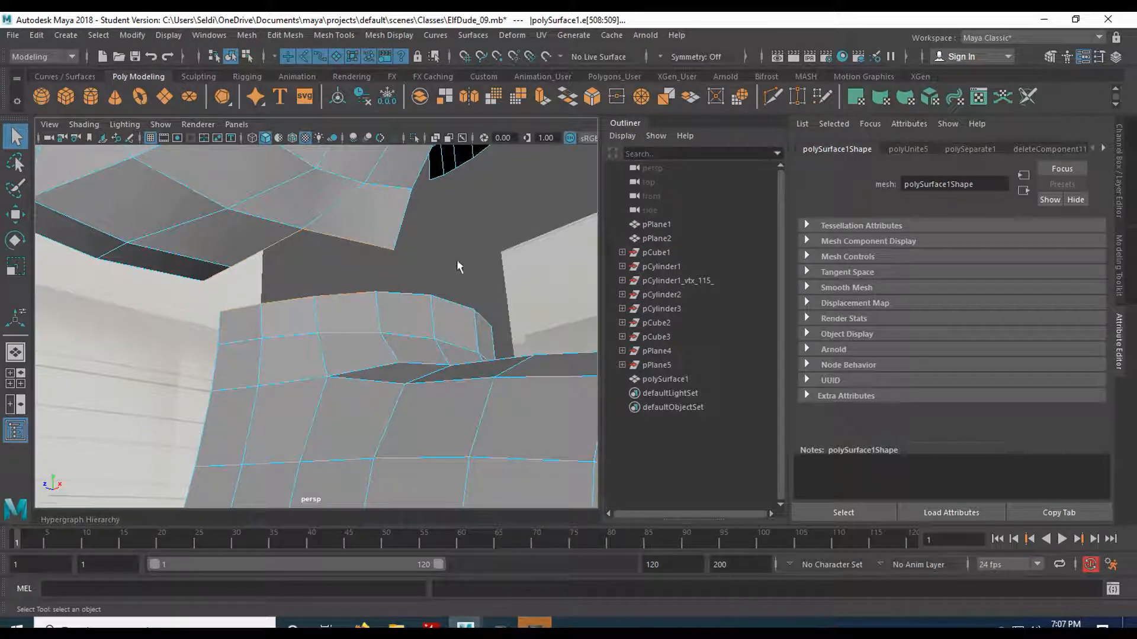
{"action": "right_click_drag", "start_coordinate": [352, 240], "coordinate": [357, 416], "text": "shift"}
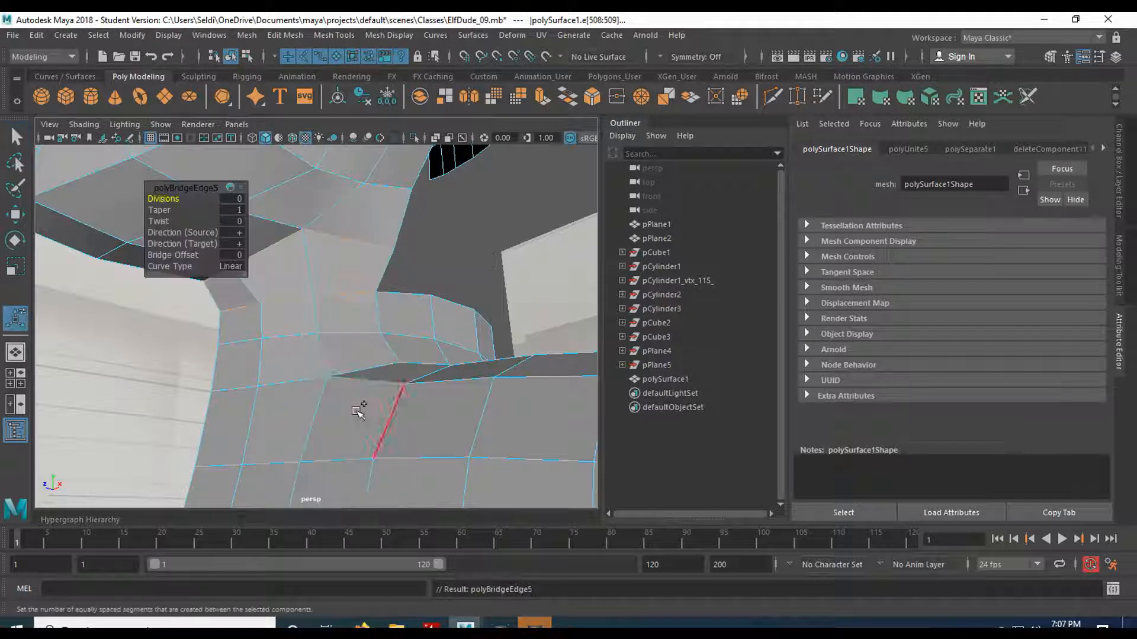
Examine the bridged faces between the jaw and the neck from the front, side and back
{"action": "key", "text": "q"}
{"action": "mouse_move", "coordinate": [349, 272]}
{"action": "left_mouse_down", "text": "alt"}
{"action": "mouse_move", "coordinate": [322, 259]}
{"action": "mouse_move", "coordinate": [190, 330]}
{"action": "mouse_move", "coordinate": [421, 263]}
{"action": "mouse_move", "coordinate": [317, 286]}
{"action": "mouse_move", "coordinate": [462, 267]}
{"action": "mouse_move", "coordinate": [350, 299]}
{"action": "left_mouse_up", "text": "alt"}
{"action": "middle_click_drag", "start_coordinate": [350, 299], "coordinate": [405, 294], "text": "alt"}
{"action": "mouse_move", "coordinate": [405, 295]}
{"action": "left_mouse_down", "text": "alt"}
{"action": "mouse_move", "coordinate": [310, 308]}
{"action": "mouse_move", "coordinate": [330, 310]}
{"action": "left_mouse_up", "text": "alt"}
{"action": "left_click_drag", "start_coordinate": [306, 266], "coordinate": [350, 243], "text": "alt"}
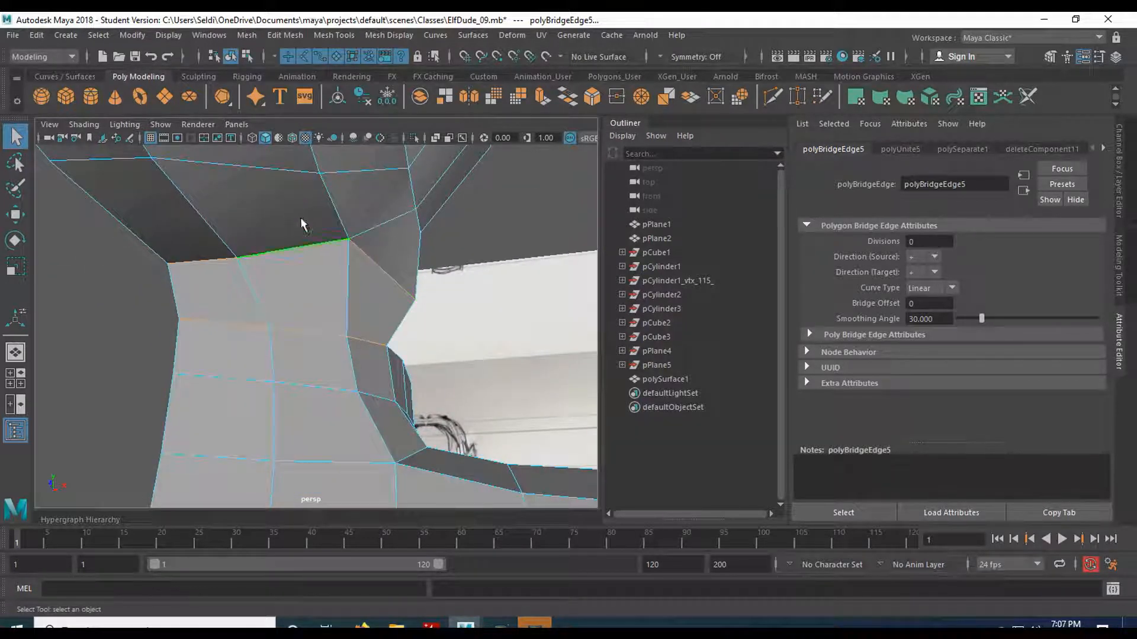
{"action": "mouse_move", "coordinate": [343, 254]}
{"action": "left_mouse_down", "text": "alt"}
{"action": "mouse_move", "coordinate": [241, 266]}
{"action": "mouse_move", "coordinate": [211, 286]}
{"action": "mouse_move", "coordinate": [330, 261]}
{"action": "mouse_move", "coordinate": [329, 248]}
{"action": "left_mouse_up", "text": "alt"}
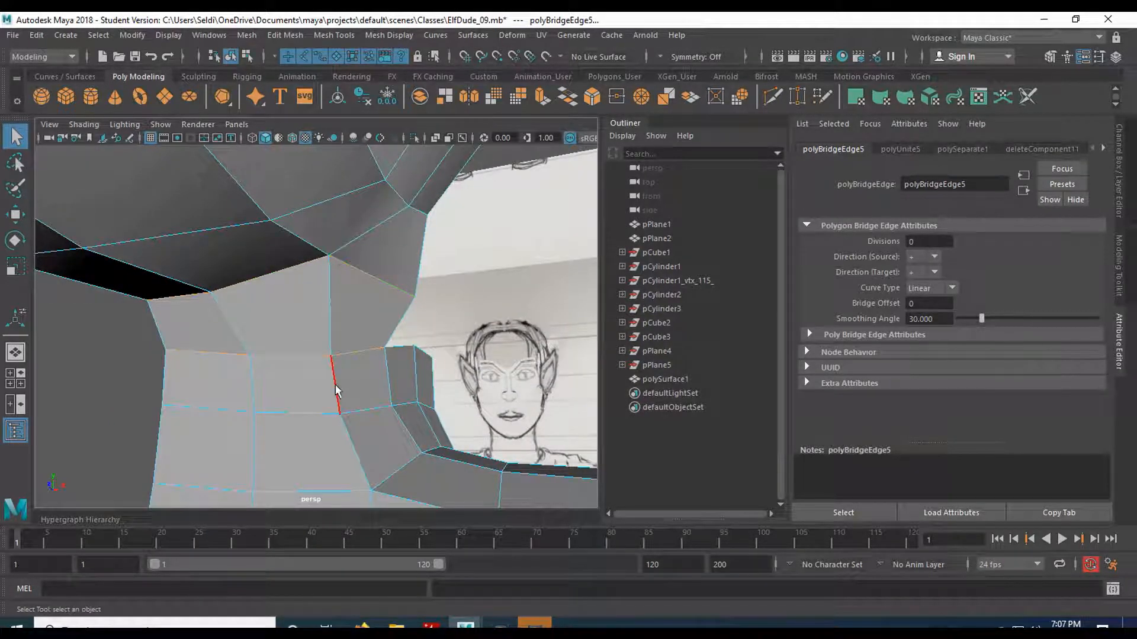
{"action": "left_click_drag", "start_coordinate": [391, 206], "coordinate": [279, 214], "text": "alt"}
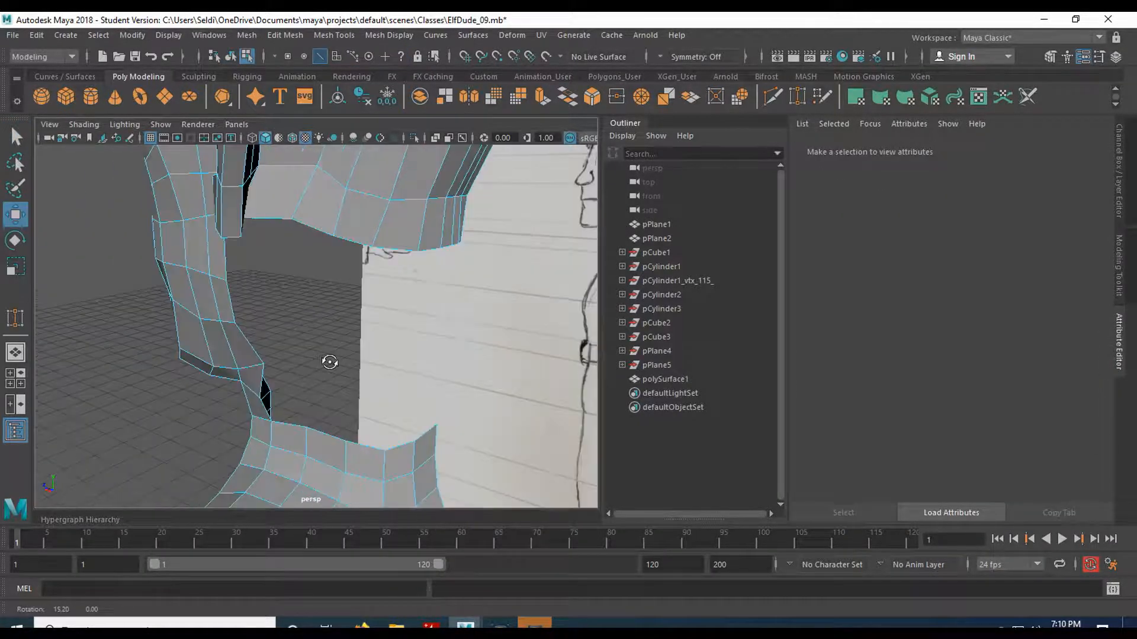
Extrude the open edge at the rear of the jaw below the ear and move it toward the back of the head
{"action": "mouse_move", "coordinate": [330, 360]}
{"action": "left_mouse_down", "text": "alt"}
{"action": "mouse_move", "coordinate": [294, 329]}
{"action": "mouse_move", "coordinate": [340, 333]}
{"action": "left_mouse_up", "text": "alt"}
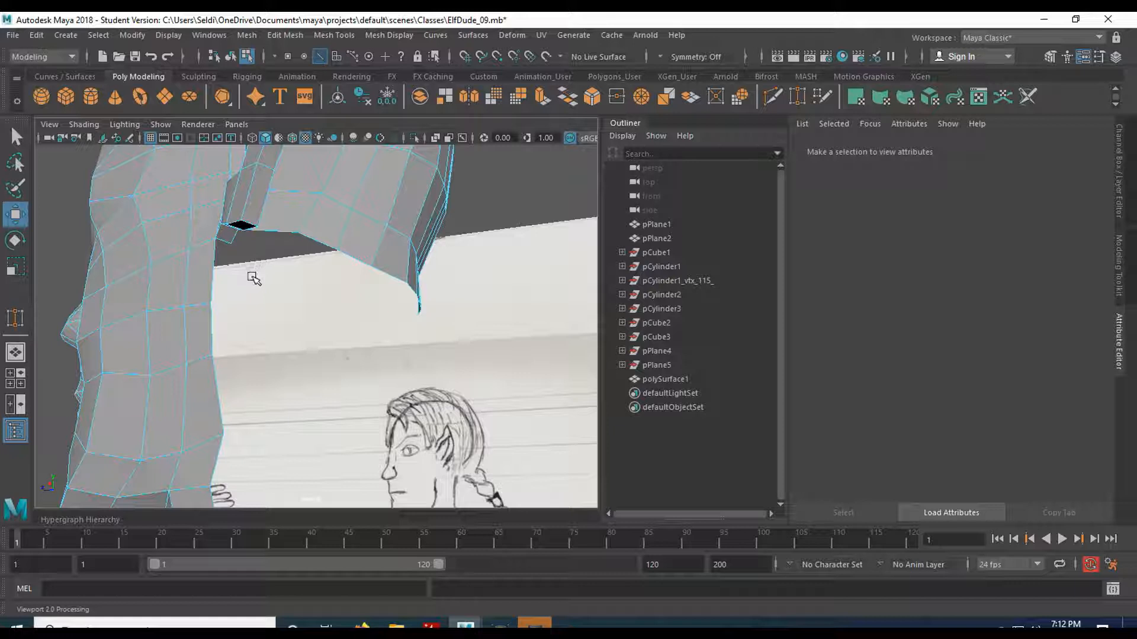
{"action": "scroll", "coordinate": [254, 278], "scroll_direction": "up", "scroll_amount": 5}
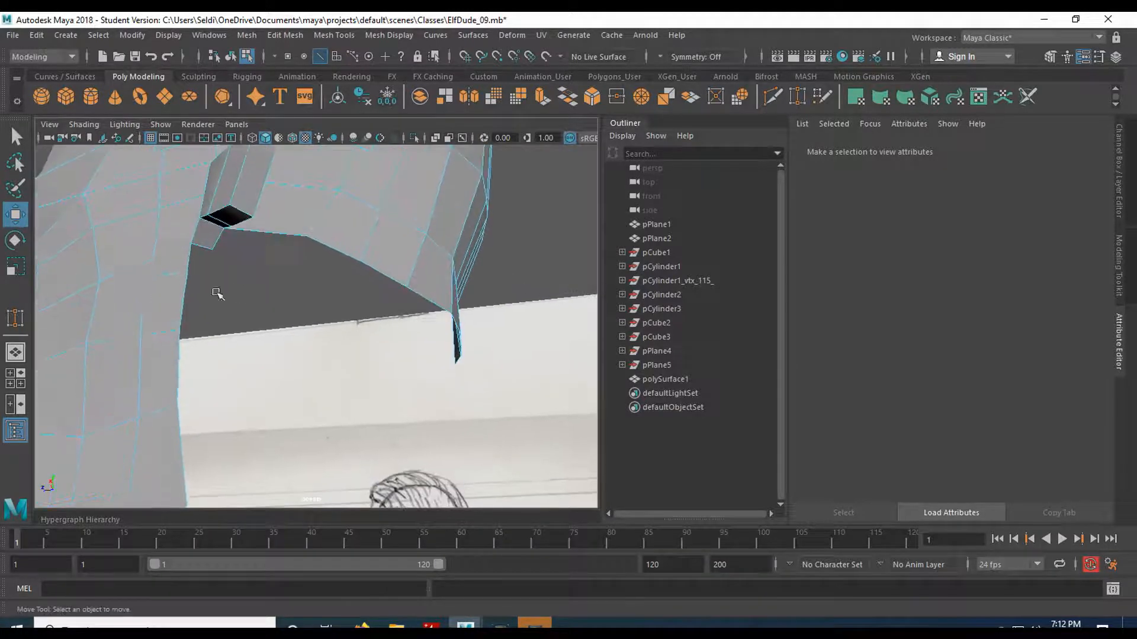
{"action": "left_click", "coordinate": [185, 285]}
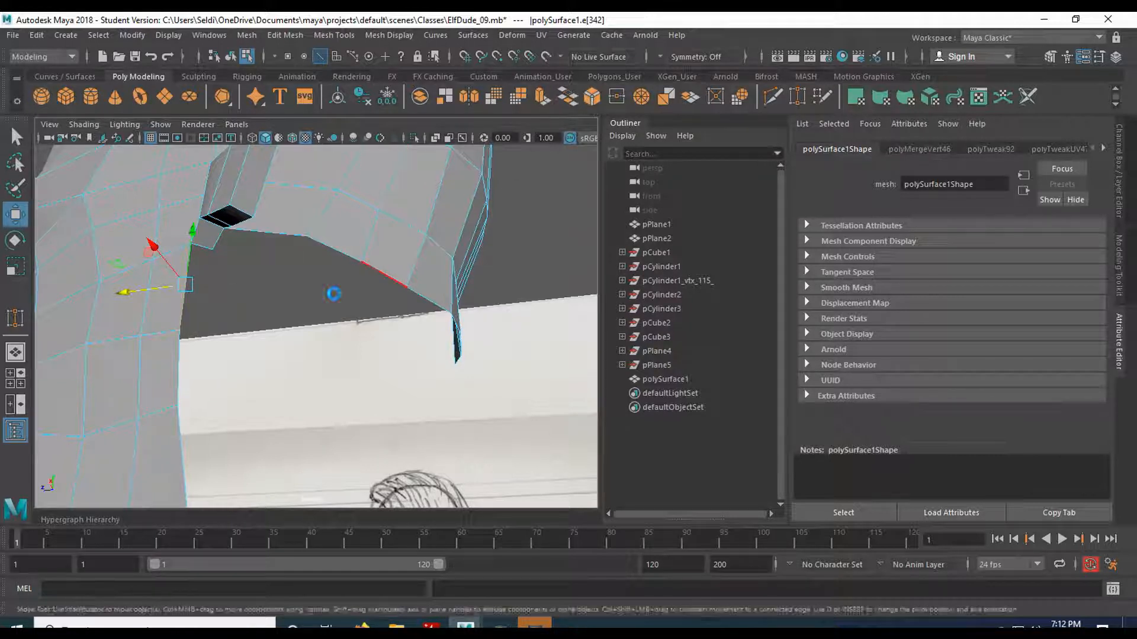
{"action": "key", "text": "ctrl+e"}
{"action": "key", "text": "w"}
{"action": "left_click_drag", "start_coordinate": [133, 289], "coordinate": [178, 286]}
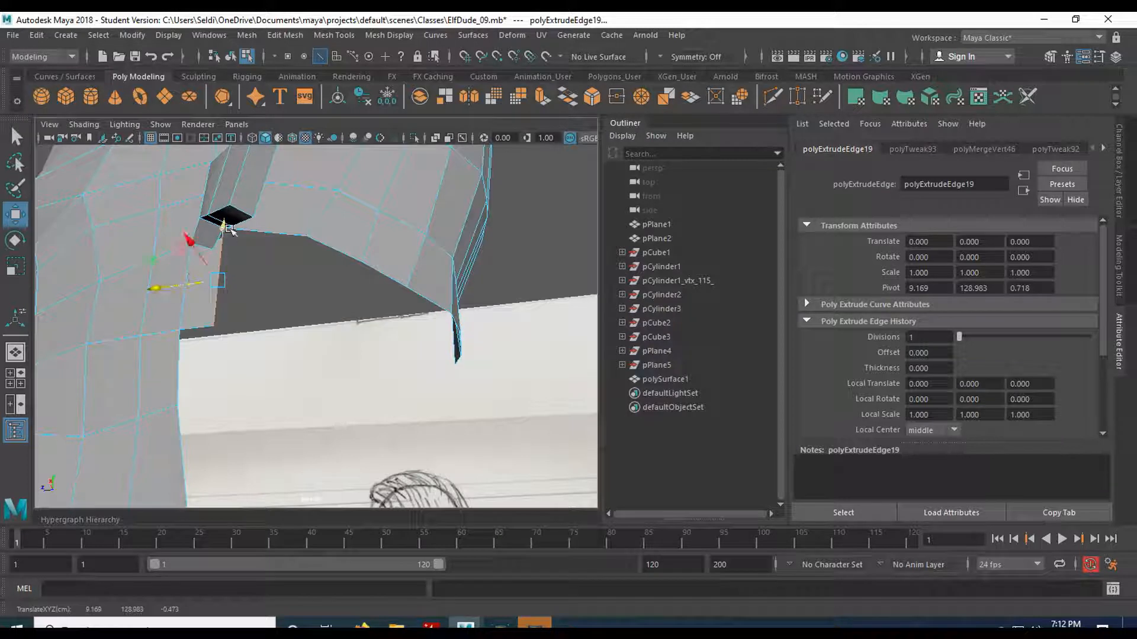
Extrude the head's lower edge just behind the ear and move it downward and slightly back
{"action": "left_click", "coordinate": [249, 236]}
{"action": "left_click", "coordinate": [544, 98]}
{"action": "key", "text": "w"}
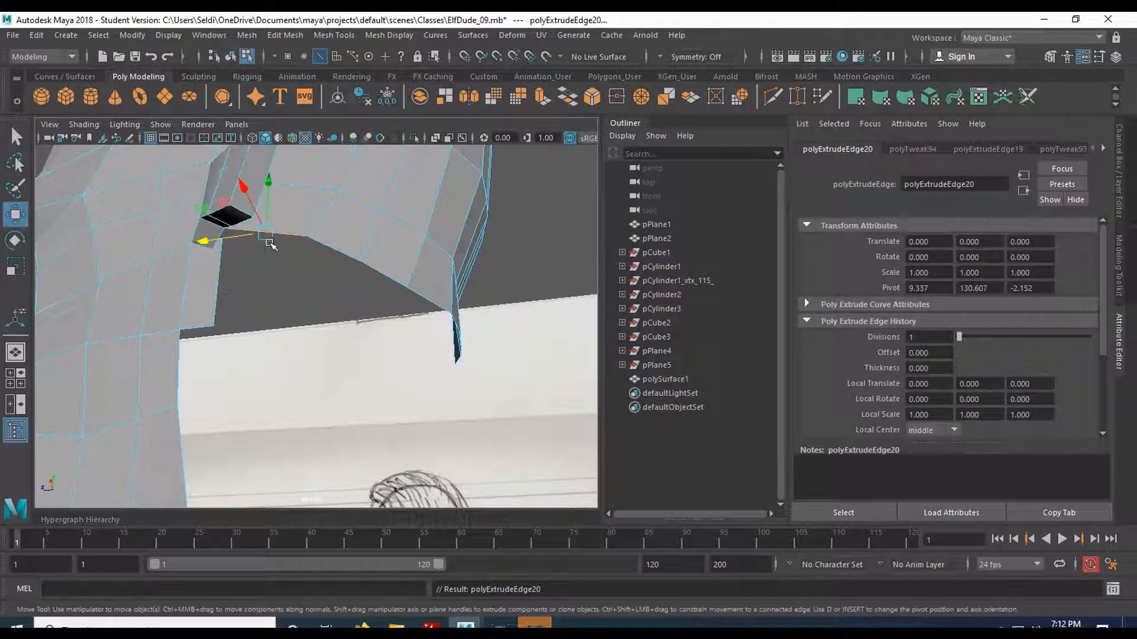
{"action": "left_click_drag", "start_coordinate": [268, 241], "coordinate": [263, 268]}
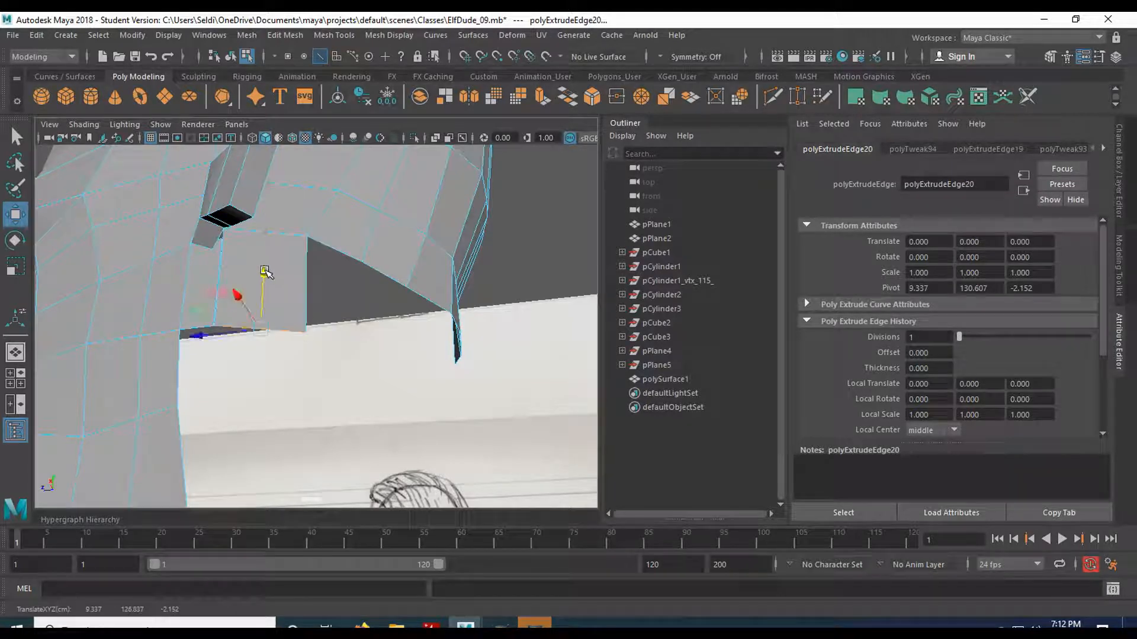
{"action": "left_click_drag", "start_coordinate": [213, 336], "coordinate": [237, 334]}
{"action": "mouse_move", "coordinate": [354, 300]}
{"action": "left_mouse_down", "text": "alt"}
{"action": "mouse_move", "coordinate": [347, 286]}
{"action": "mouse_move", "coordinate": [358, 272]}
{"action": "mouse_move", "coordinate": [357, 289]}
{"action": "mouse_move", "coordinate": [374, 290]}
{"action": "left_mouse_up", "text": "alt"}
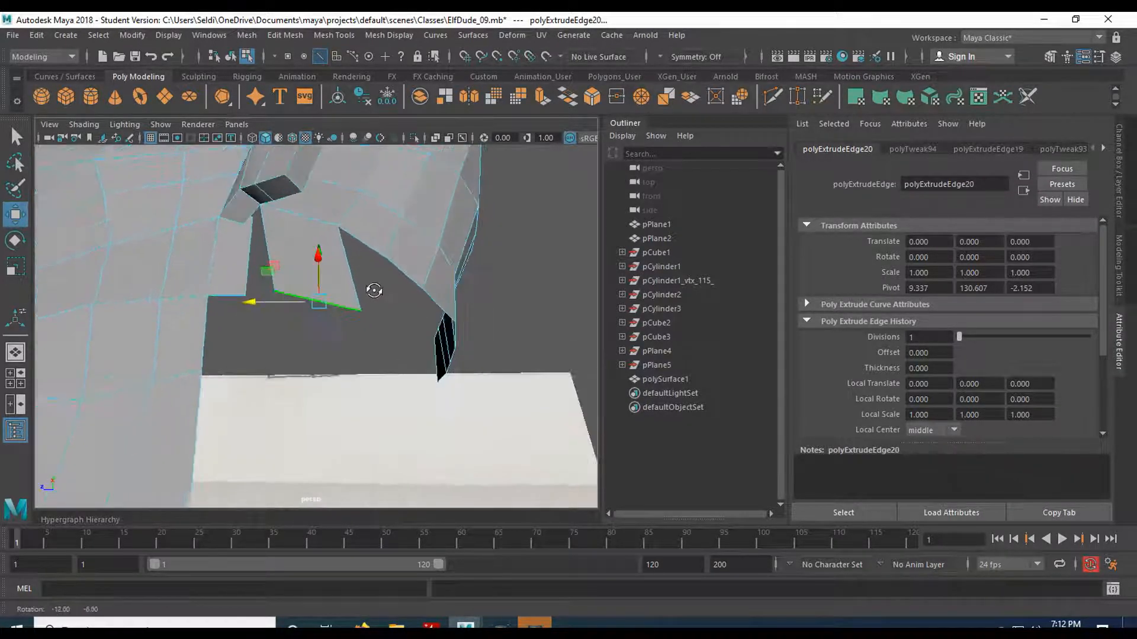
Raise the extruded edge behind the ear to shorten its new face
{"action": "scroll", "coordinate": [350, 266], "scroll_direction": "up", "scroll_amount": 3}
{"action": "middle_click_drag", "start_coordinate": [244, 176], "coordinate": [283, 303], "text": "alt"}
{"action": "left_click_drag", "start_coordinate": [283, 303], "coordinate": [277, 301], "text": "alt"}
{"action": "left_click_drag", "start_coordinate": [366, 376], "coordinate": [361, 287]}
Target-weld the upper corner vertex of the jaw's extruded face to the neighboring vertex of the extruded face behind the ear
{"action": "left_click_drag", "start_coordinate": [270, 327], "coordinate": [241, 272], "text": "alt"}
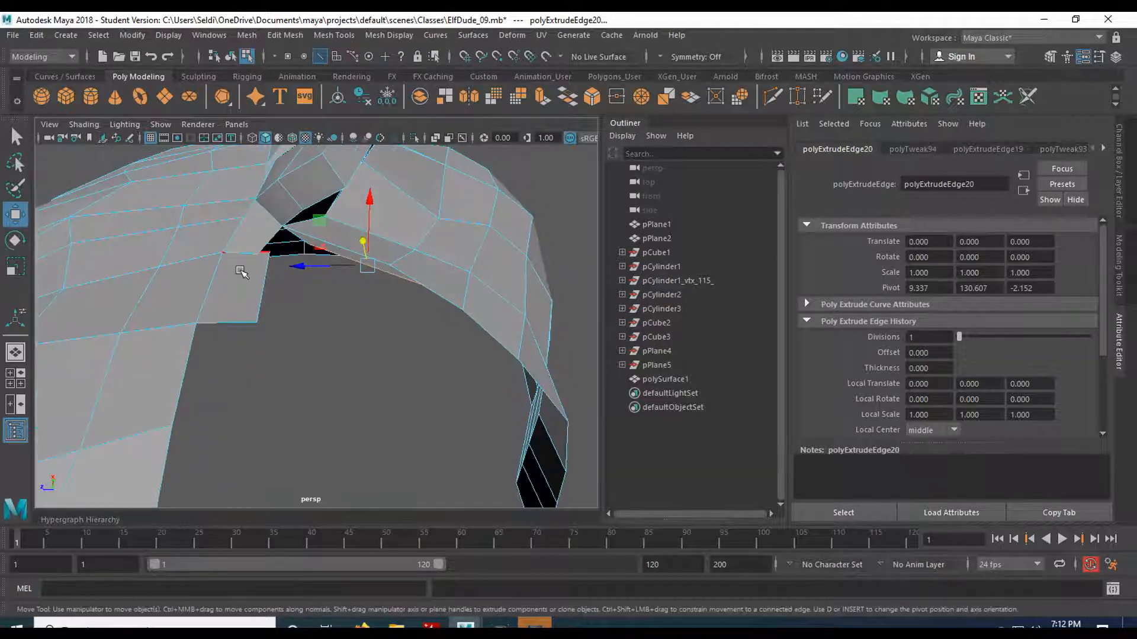
{"action": "right_click_drag", "start_coordinate": [240, 270], "coordinate": [183, 226]}
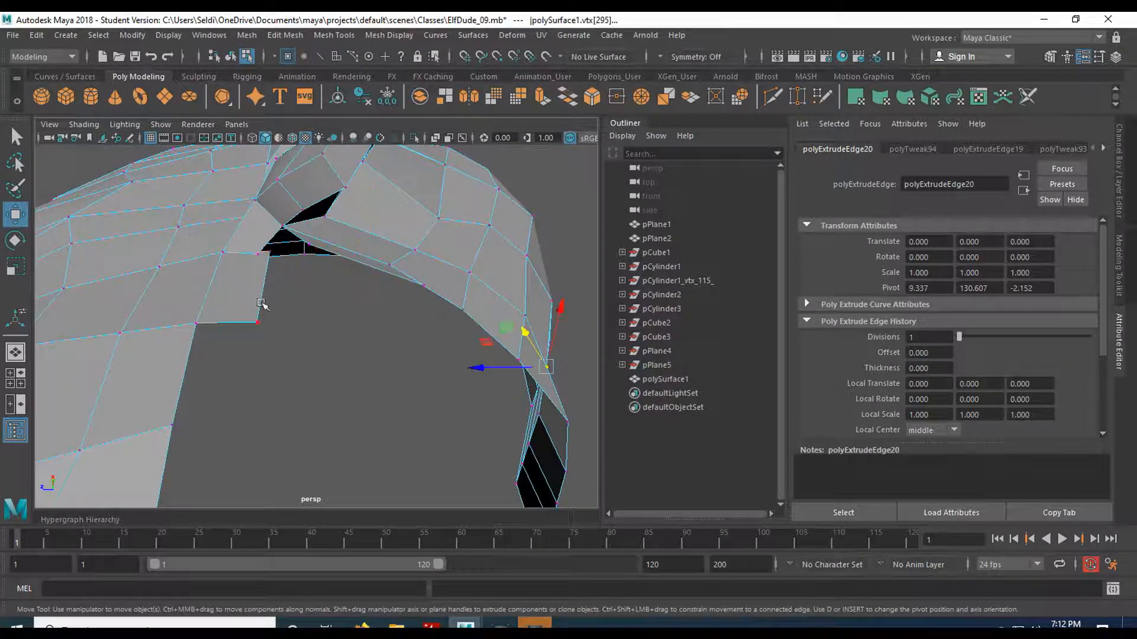
{"action": "left_click_drag", "start_coordinate": [250, 280], "coordinate": [244, 287], "text": "alt"}
{"action": "left_click", "coordinate": [240, 279]}
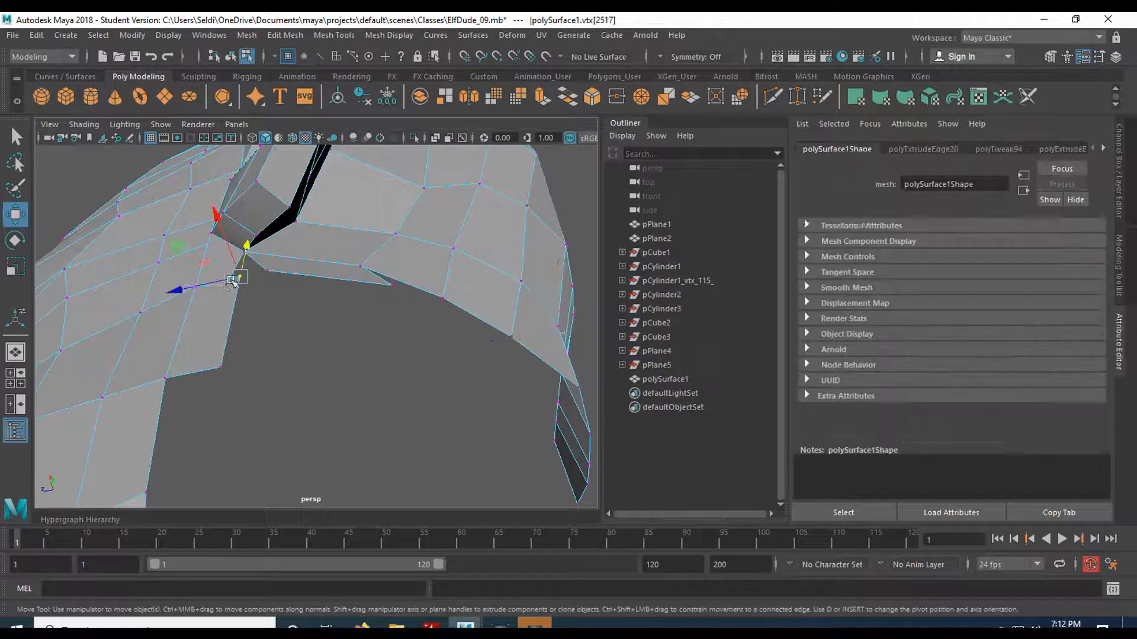
{"action": "key", "text": "q"}
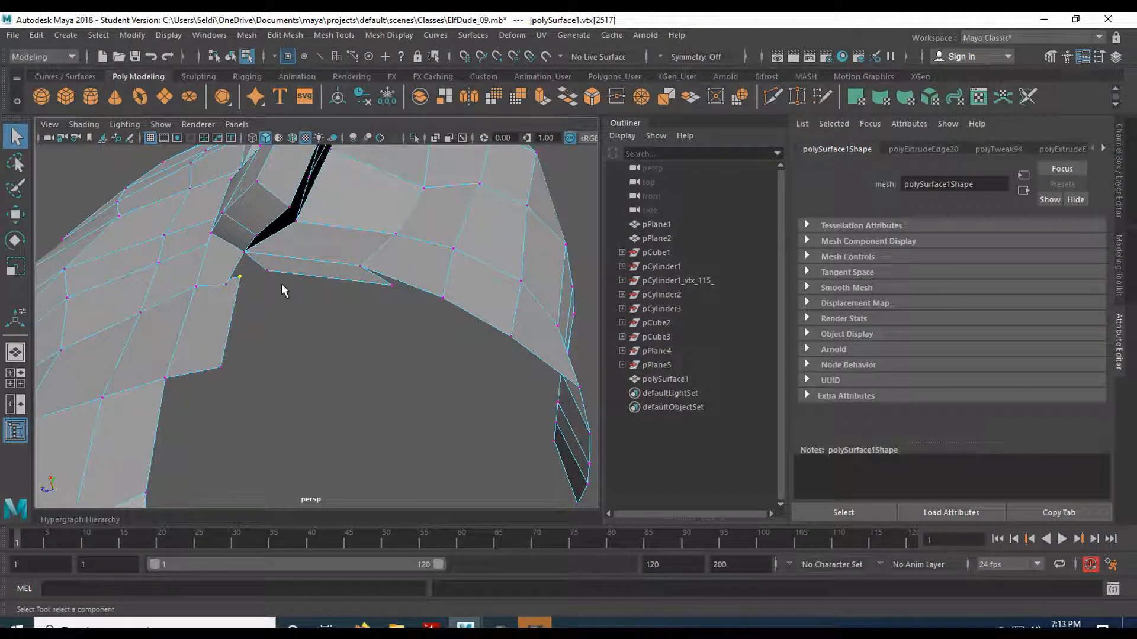
{"action": "left_click", "coordinate": [797, 97]}
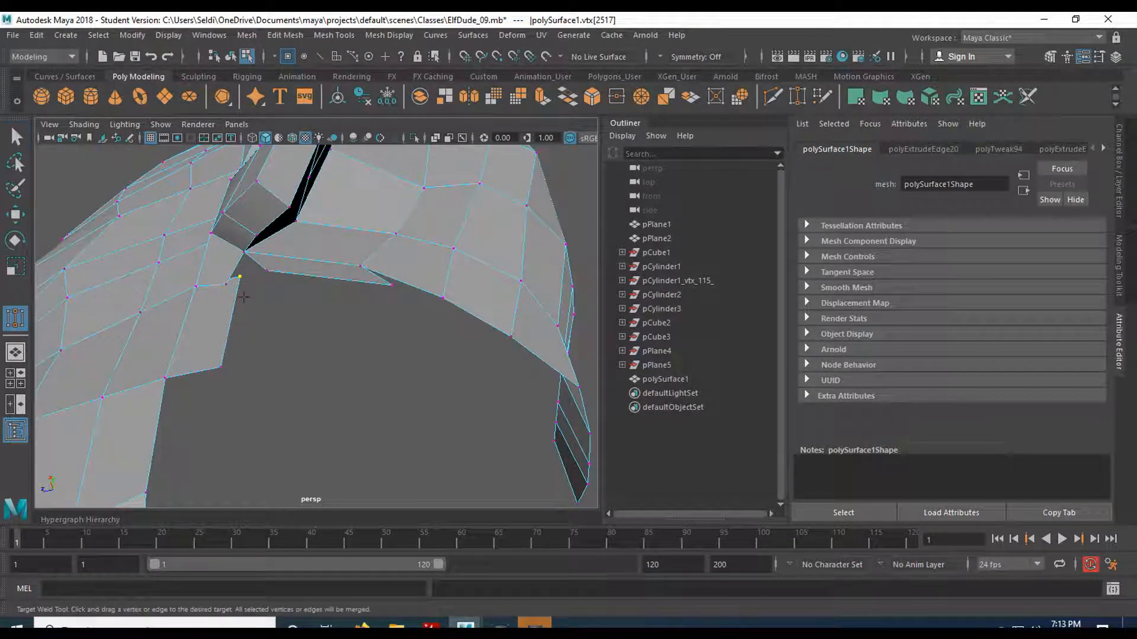
{"action": "left_click", "coordinate": [244, 286]}
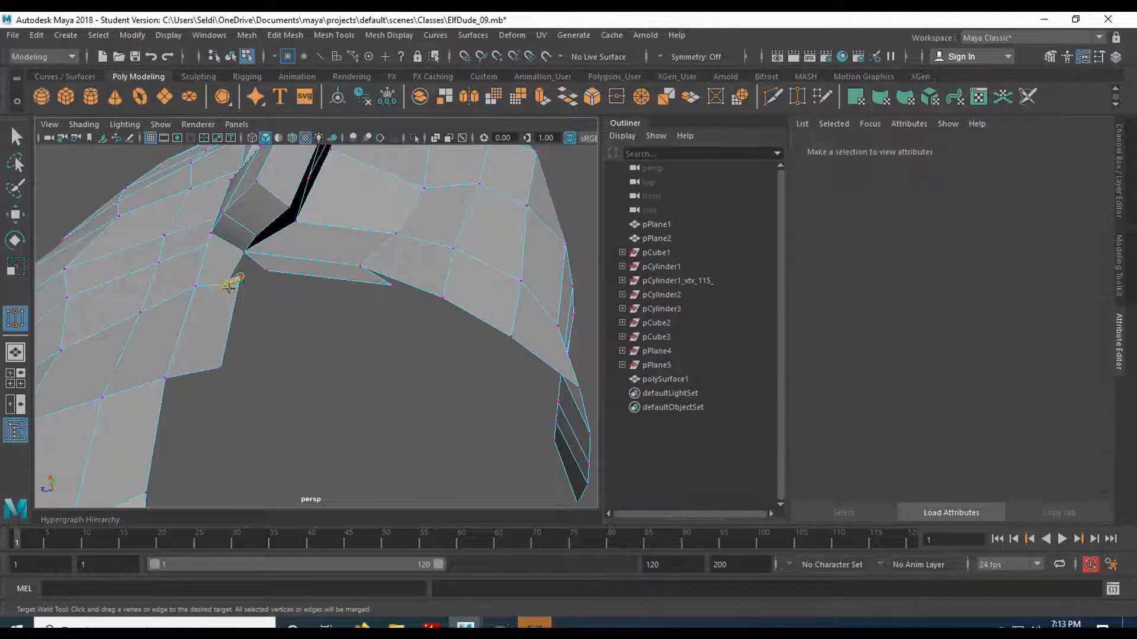
{"action": "left_click_drag", "start_coordinate": [281, 297], "coordinate": [338, 340], "text": "alt"}
{"action": "scroll", "coordinate": [337, 339], "scroll_direction": "down", "scroll_amount": 2}
{"action": "mouse_move", "coordinate": [367, 382]}
{"action": "left_mouse_down", "text": "alt"}
{"action": "mouse_move", "coordinate": [269, 319]}
{"action": "mouse_move", "coordinate": [315, 336]}
{"action": "mouse_move", "coordinate": [301, 330]}
{"action": "left_mouse_up", "text": "alt"}
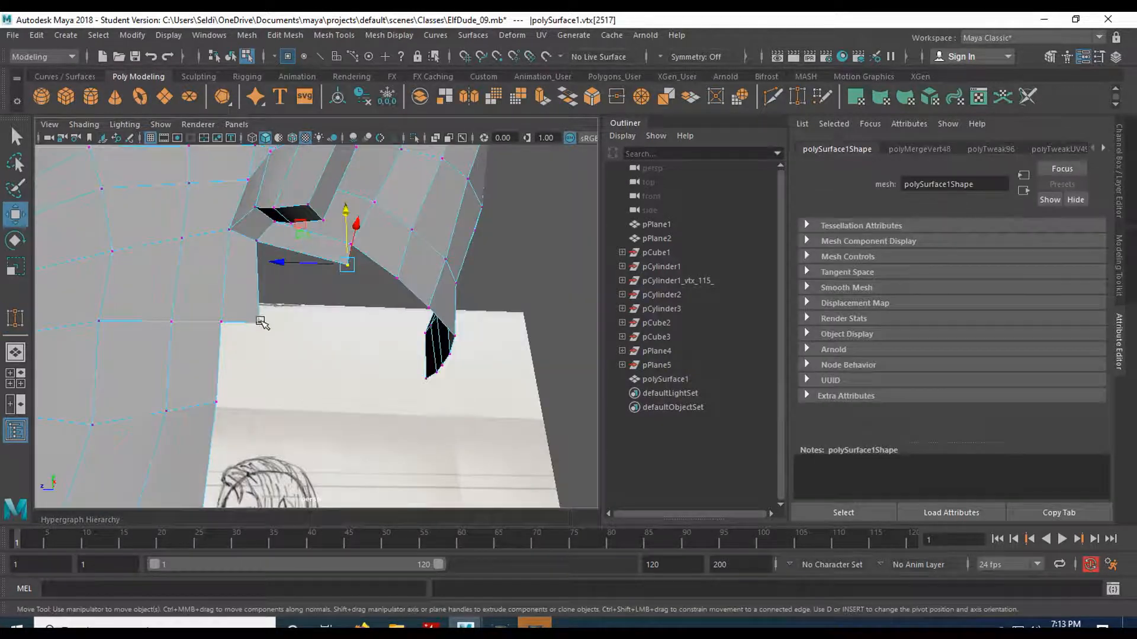
Target-weld the lower corner vertex of the jaw's extruded face to the outer corner of the face behind the ear
{"action": "left_click", "coordinate": [261, 317]}
{"action": "mouse_move", "coordinate": [280, 307]}
{"action": "left_mouse_down", "text": "alt"}
{"action": "mouse_move", "coordinate": [353, 320]}
{"action": "mouse_move", "coordinate": [246, 330]}
{"action": "left_mouse_up", "text": "alt"}
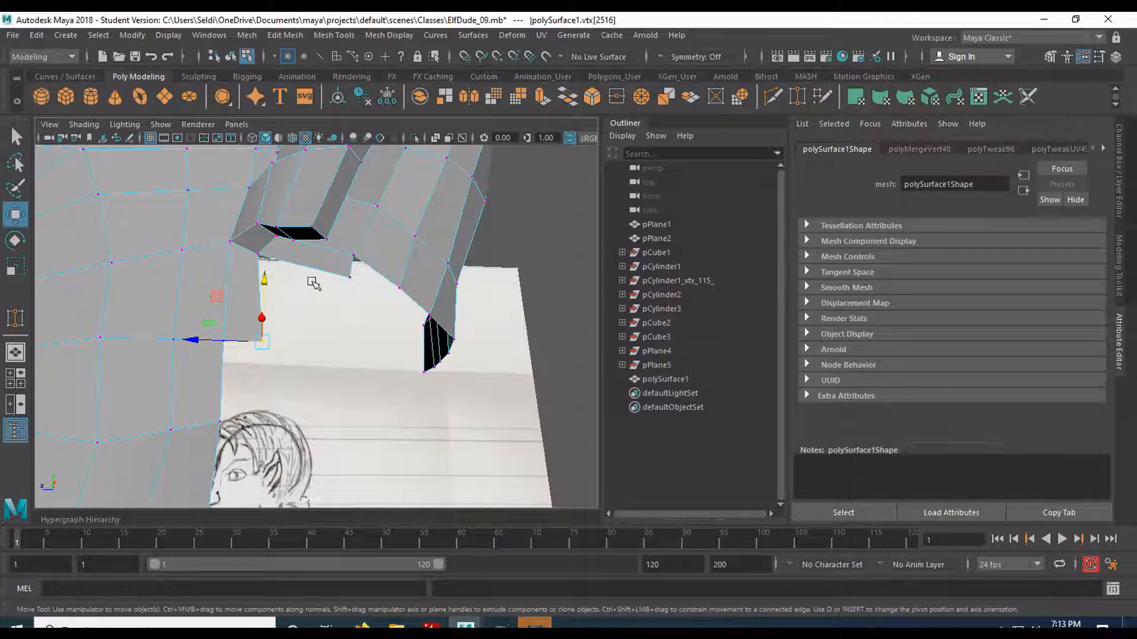
{"action": "left_click", "coordinate": [791, 102]}
{"action": "left_click_drag", "start_coordinate": [261, 334], "coordinate": [263, 338]}
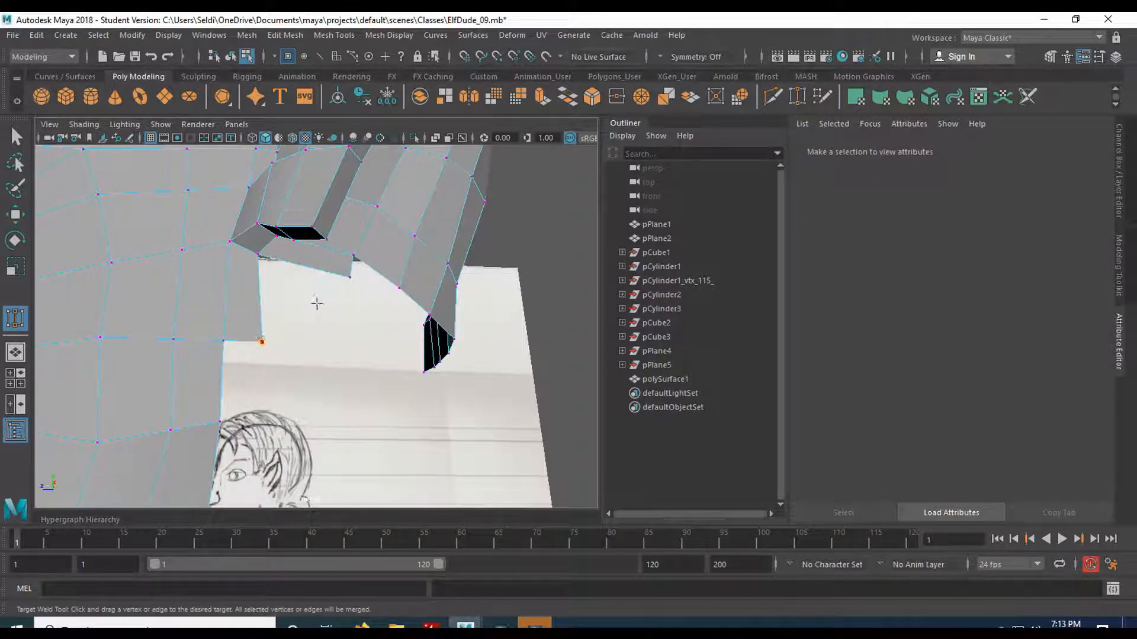
{"action": "key", "text": "q"}
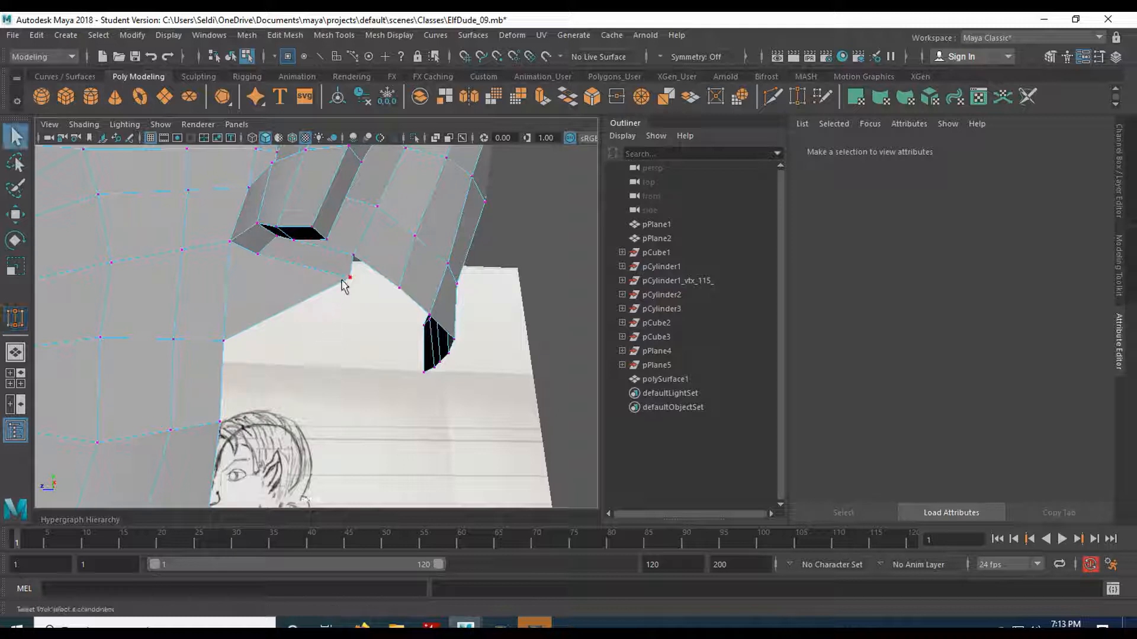
Move the welded corner vertex down and forward toward the rear of the jaw
{"action": "key", "text": "w"}
{"action": "left_click", "coordinate": [350, 277]}
{"action": "left_click_drag", "start_coordinate": [350, 276], "coordinate": [307, 321]}
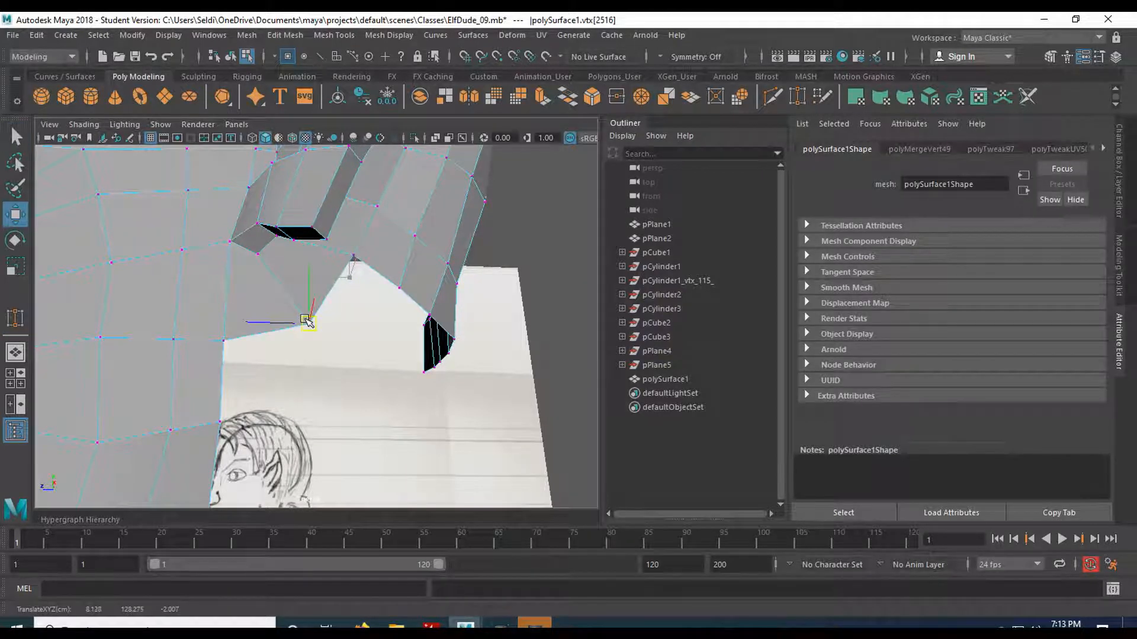
Examine the open gap between the rear of the jaw, the back of the head and the neck
{"action": "mouse_move", "coordinate": [377, 315]}
{"action": "left_mouse_down", "text": "alt"}
{"action": "mouse_move", "coordinate": [256, 326]}
{"action": "mouse_move", "coordinate": [279, 348]}
{"action": "mouse_move", "coordinate": [179, 402]}
{"action": "mouse_move", "coordinate": [191, 355]}
{"action": "mouse_move", "coordinate": [264, 361]}
{"action": "mouse_move", "coordinate": [201, 370]}
{"action": "mouse_move", "coordinate": [276, 363]}
{"action": "mouse_move", "coordinate": [195, 352]}
{"action": "mouse_move", "coordinate": [144, 323]}
{"action": "mouse_move", "coordinate": [133, 338]}
{"action": "mouse_move", "coordinate": [175, 346]}
{"action": "mouse_move", "coordinate": [167, 332]}
{"action": "mouse_move", "coordinate": [183, 337]}
{"action": "mouse_move", "coordinate": [193, 314]}
{"action": "mouse_move", "coordinate": [179, 328]}
{"action": "mouse_move", "coordinate": [213, 339]}
{"action": "mouse_move", "coordinate": [267, 431]}
{"action": "left_mouse_up", "text": "alt"}
{"action": "middle_click_drag", "start_coordinate": [267, 431], "coordinate": [274, 317], "text": "alt"}
{"action": "left_click_drag", "start_coordinate": [274, 317], "coordinate": [271, 243], "text": "alt"}
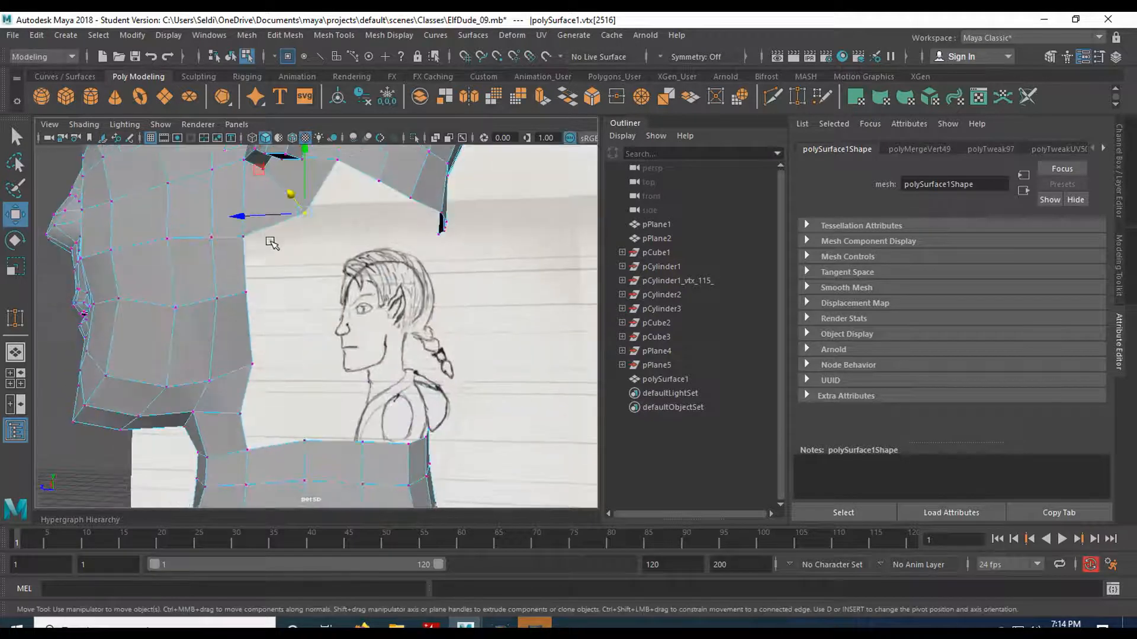
{"action": "mouse_move", "coordinate": [285, 374]}
{"action": "left_mouse_down", "text": "alt"}
{"action": "mouse_move", "coordinate": [274, 355]}
{"action": "mouse_move", "coordinate": [317, 322]}
{"action": "mouse_move", "coordinate": [337, 342]}
{"action": "left_mouse_up", "text": "alt"}
{"action": "scroll", "coordinate": [345, 338], "scroll_direction": "down", "scroll_amount": 3}
{"action": "middle_click_drag", "start_coordinate": [345, 337], "coordinate": [339, 259], "text": "alt"}
{"action": "left_click_drag", "start_coordinate": [339, 259], "coordinate": [310, 319], "text": "alt"}
{"action": "left_click_drag", "start_coordinate": [299, 333], "coordinate": [278, 391], "text": "alt"}
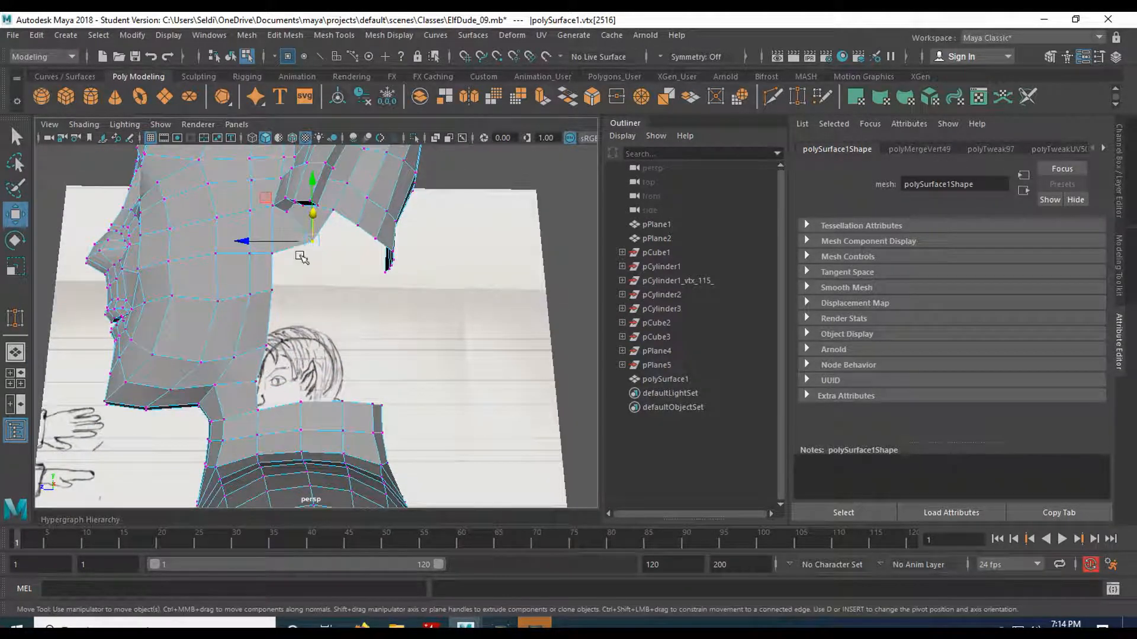
Extrude the open edges running down the rear of the jaw to the neck and move them toward the back
{"action": "mouse_move", "coordinate": [288, 350]}
{"action": "left_mouse_down", "text": "alt"}
{"action": "mouse_move", "coordinate": [251, 326]}
{"action": "mouse_move", "coordinate": [254, 335]}
{"action": "mouse_move", "coordinate": [264, 339]}
{"action": "mouse_move", "coordinate": [269, 290]}
{"action": "left_mouse_up", "text": "alt"}
{"action": "right_click_drag", "start_coordinate": [225, 249], "coordinate": [224, 214]}
{"action": "left_click", "coordinate": [235, 290]}
{"action": "left_click", "coordinate": [236, 350], "text": "shift"}
{"action": "left_click", "coordinate": [232, 409], "text": "shift"}
{"action": "left_click", "coordinate": [234, 425], "text": "shift"}
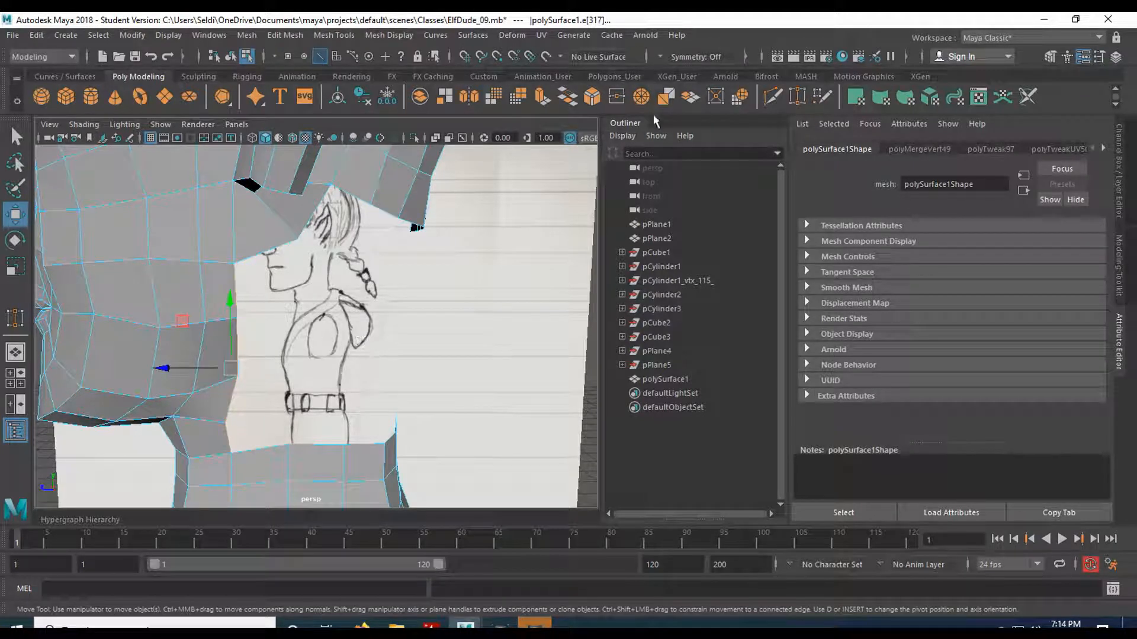
{"action": "key", "text": "ctrl+e"}
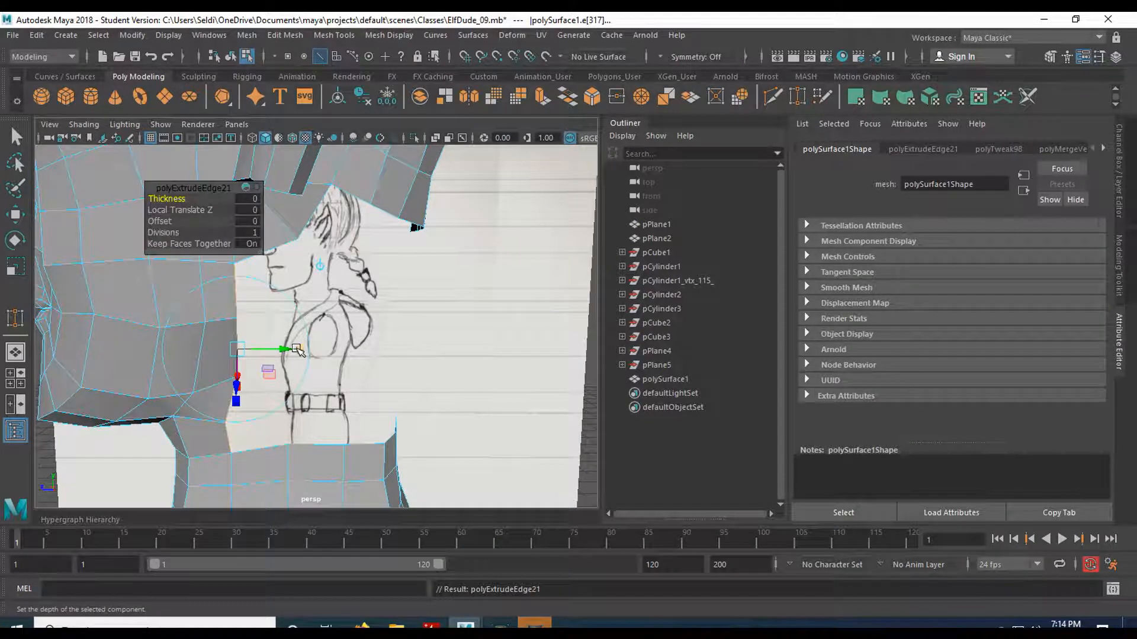
{"action": "key", "text": "w"}
{"action": "mouse_move", "coordinate": [267, 368]}
{"action": "left_mouse_down"}
{"action": "mouse_move", "coordinate": [228, 367]}
{"action": "mouse_move", "coordinate": [251, 359]}
{"action": "left_mouse_up"}
{"action": "left_click_drag", "start_coordinate": [290, 298], "coordinate": [292, 284]}
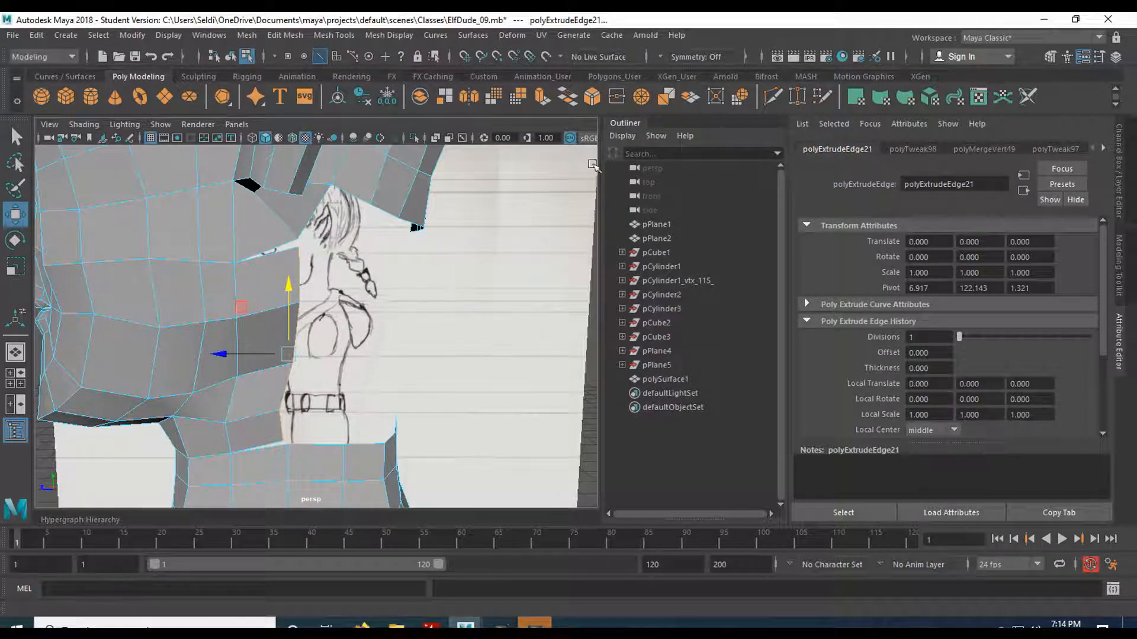
Target-weld the extruded strip's top vertex to the corner below the ear and its bottom vertex to the neck rim
{"action": "key", "text": "q"}
{"action": "right_click_drag", "start_coordinate": [409, 185], "coordinate": [356, 178]}
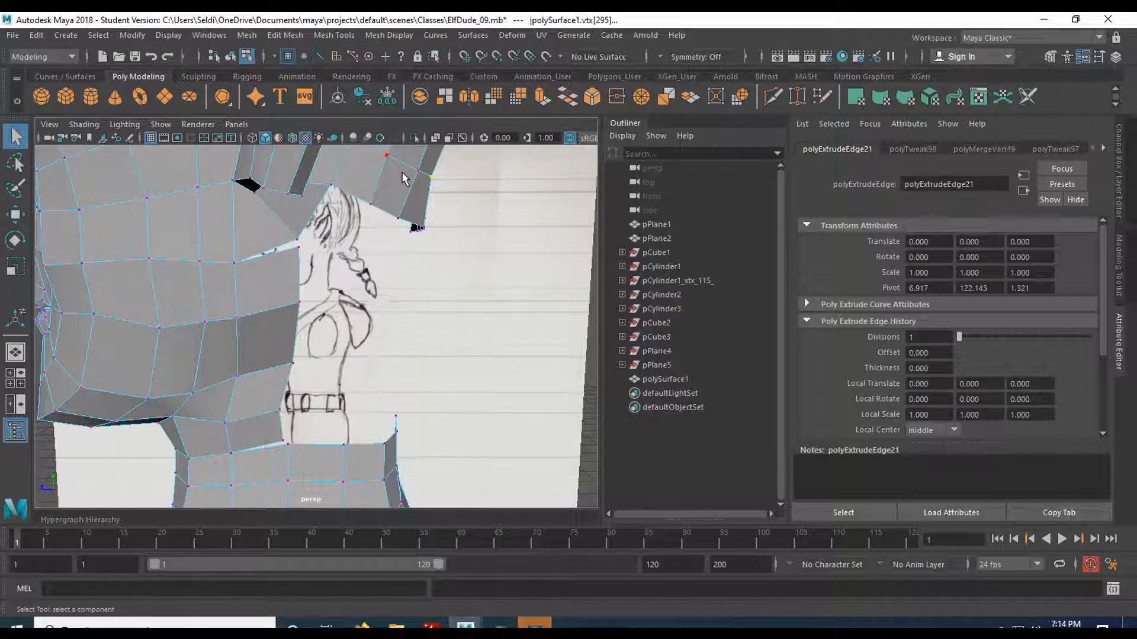
{"action": "left_click", "coordinate": [797, 97]}
{"action": "left_click", "coordinate": [299, 251]}
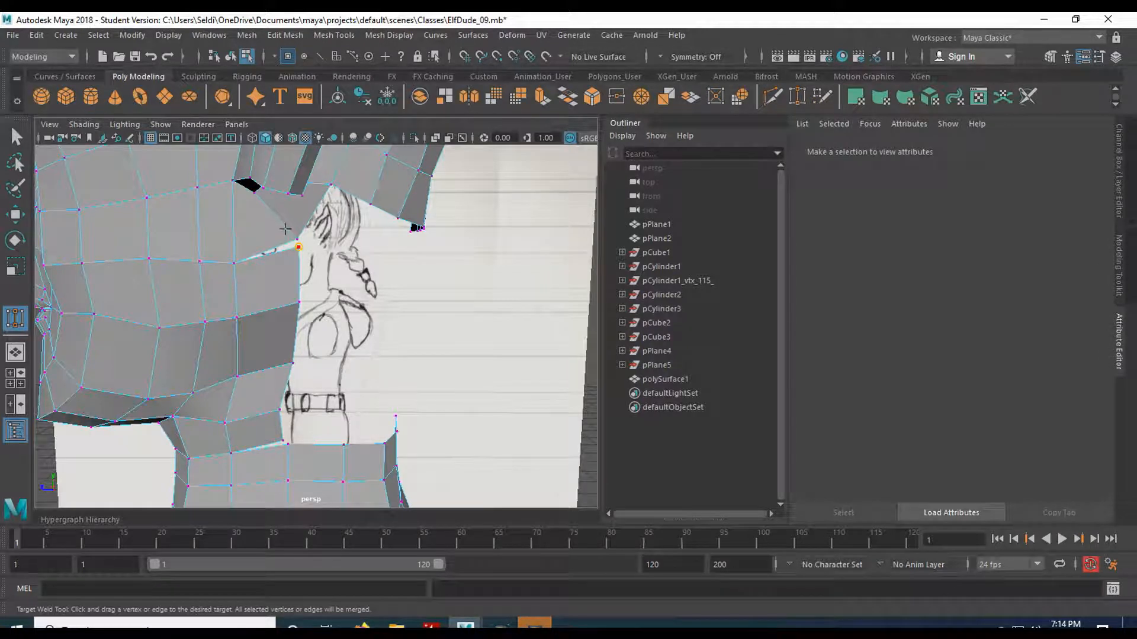
{"action": "mouse_move", "coordinate": [298, 248]}
{"action": "left_mouse_down", "text": "alt"}
{"action": "mouse_move", "coordinate": [228, 238]}
{"action": "mouse_move", "coordinate": [327, 264]}
{"action": "mouse_move", "coordinate": [293, 355]}
{"action": "left_mouse_up", "text": "alt"}
{"action": "right_click_drag", "start_coordinate": [293, 355], "coordinate": [290, 377], "text": "shift"}
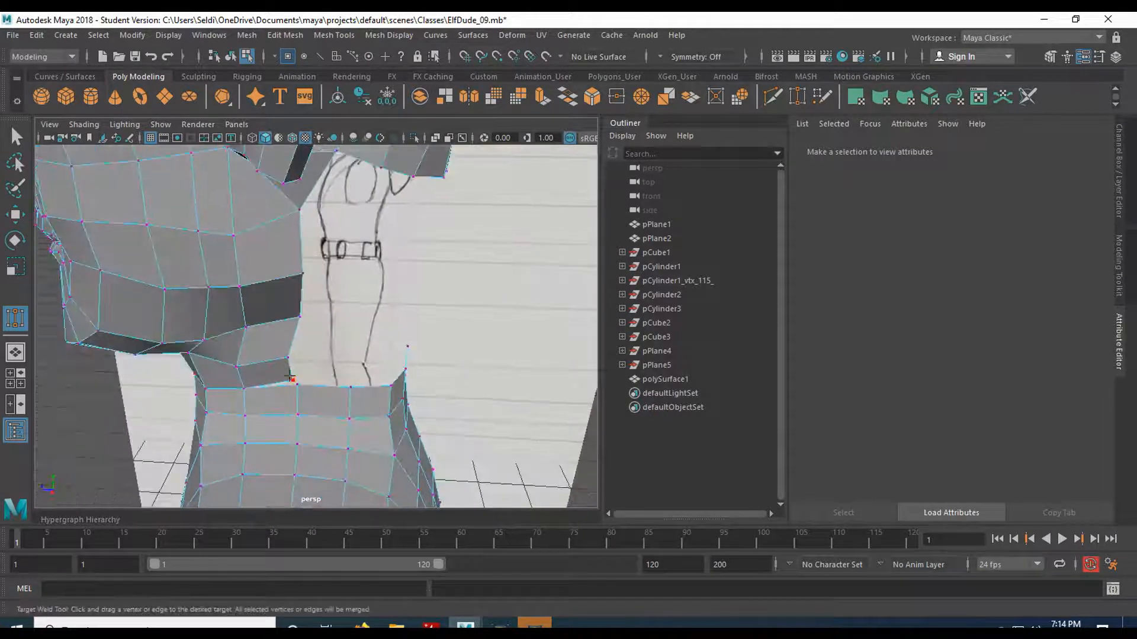
{"action": "left_click_drag", "start_coordinate": [290, 376], "coordinate": [296, 381]}
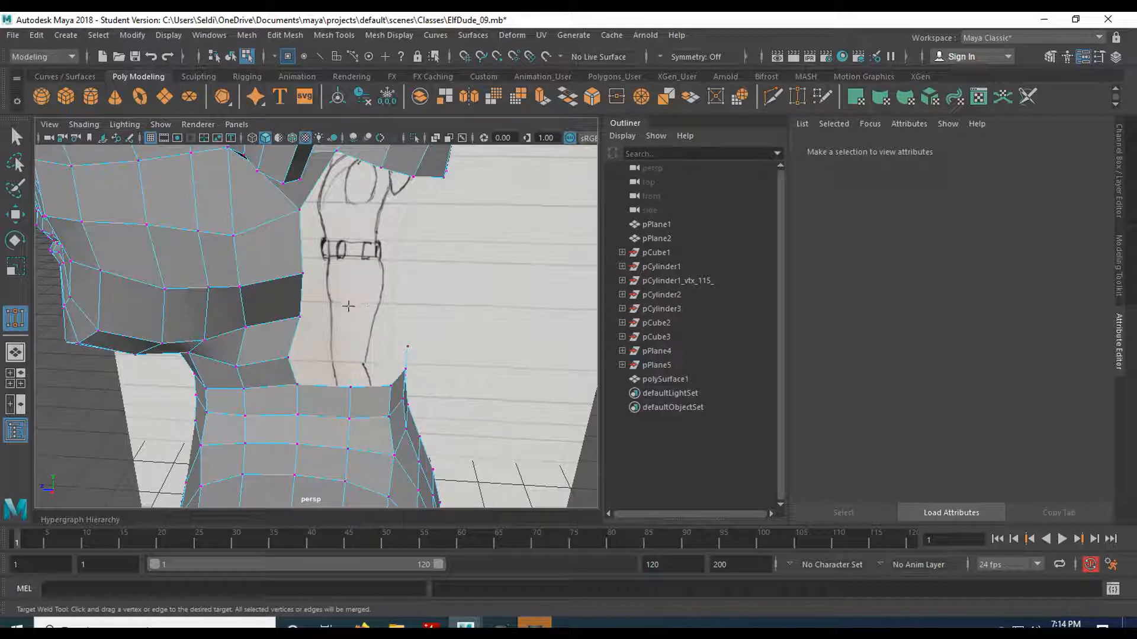
Examine the remaining opening between the head's lower rear edge and the neck rim from the side and behind
{"action": "mouse_move", "coordinate": [333, 276]}
{"action": "left_mouse_down", "text": "alt"}
{"action": "mouse_move", "coordinate": [373, 218]}
{"action": "mouse_move", "coordinate": [332, 307]}
{"action": "mouse_move", "coordinate": [297, 297]}
{"action": "left_mouse_up", "text": "alt"}
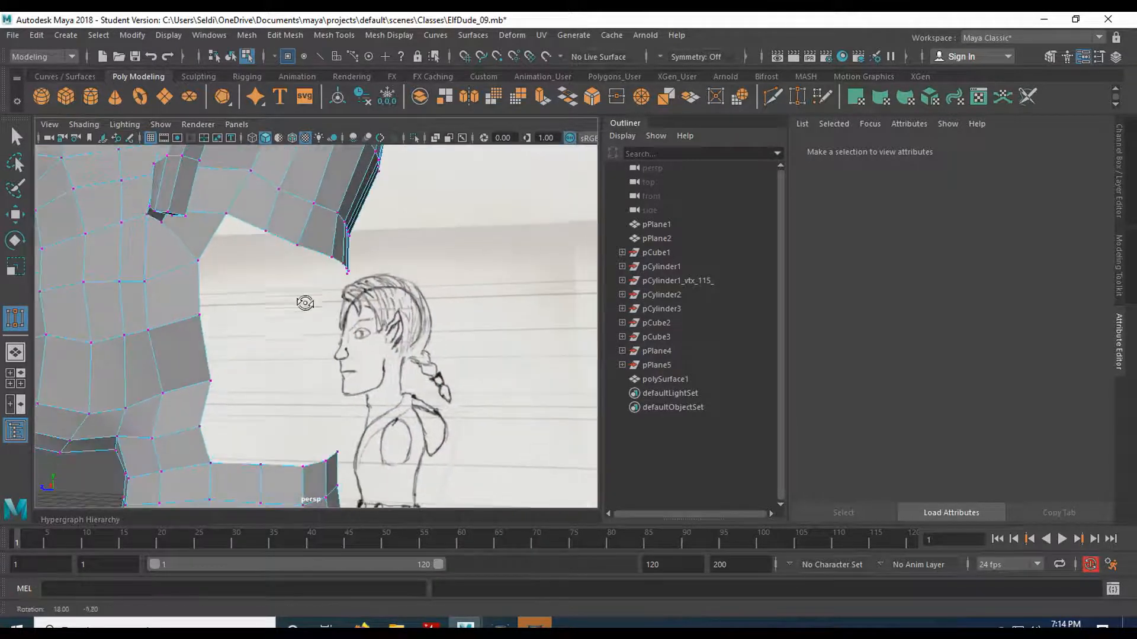
{"action": "middle_click_drag", "start_coordinate": [297, 297], "coordinate": [307, 260], "text": "alt"}
{"action": "mouse_move", "coordinate": [307, 261]}
{"action": "left_mouse_down", "text": "alt"}
{"action": "mouse_move", "coordinate": [282, 216]}
{"action": "mouse_move", "coordinate": [296, 288]}
{"action": "left_mouse_up", "text": "alt"}
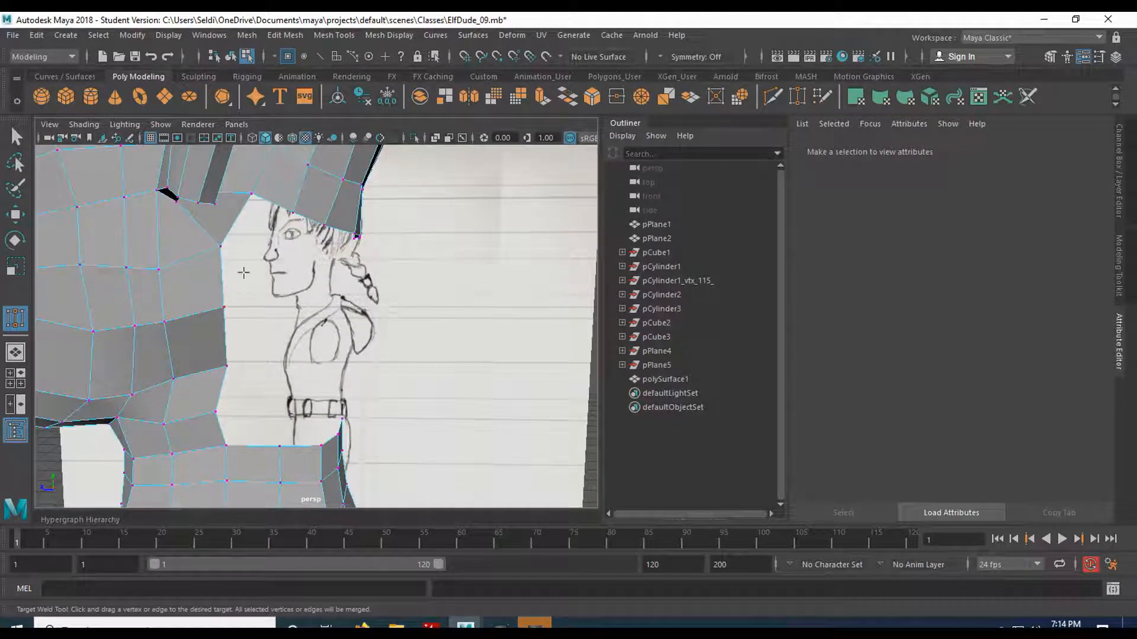
{"action": "left_click_drag", "start_coordinate": [266, 329], "coordinate": [256, 188], "text": "alt"}
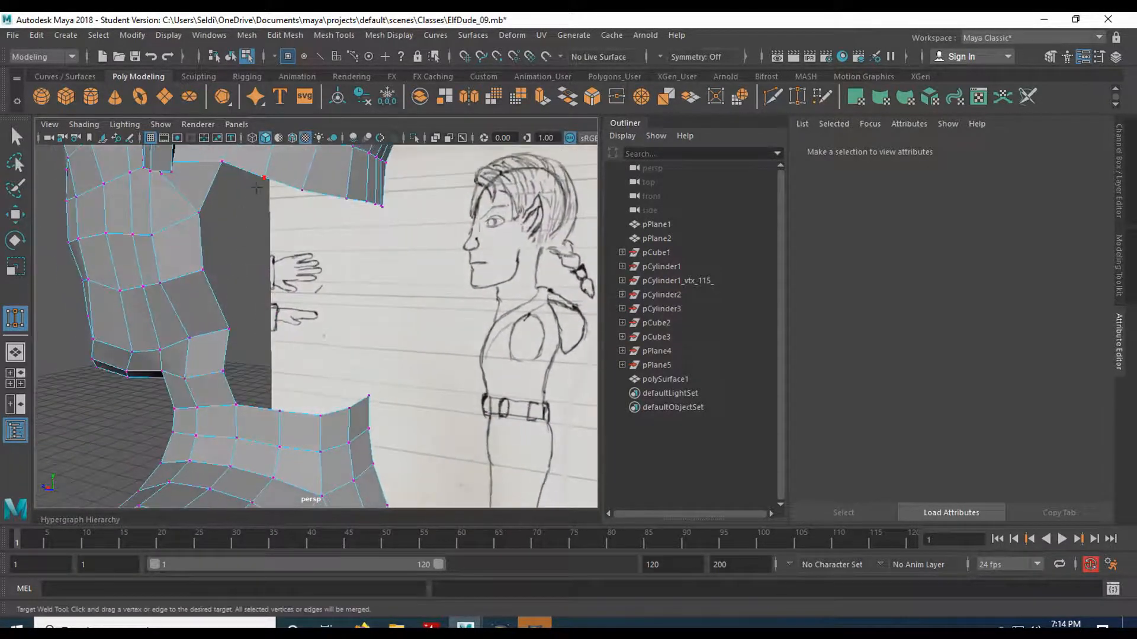
{"action": "mouse_move", "coordinate": [287, 242]}
{"action": "left_mouse_down", "text": "alt"}
{"action": "mouse_move", "coordinate": [249, 249]}
{"action": "mouse_move", "coordinate": [264, 249]}
{"action": "mouse_move", "coordinate": [261, 236]}
{"action": "mouse_move", "coordinate": [264, 246]}
{"action": "left_mouse_up", "text": "alt"}
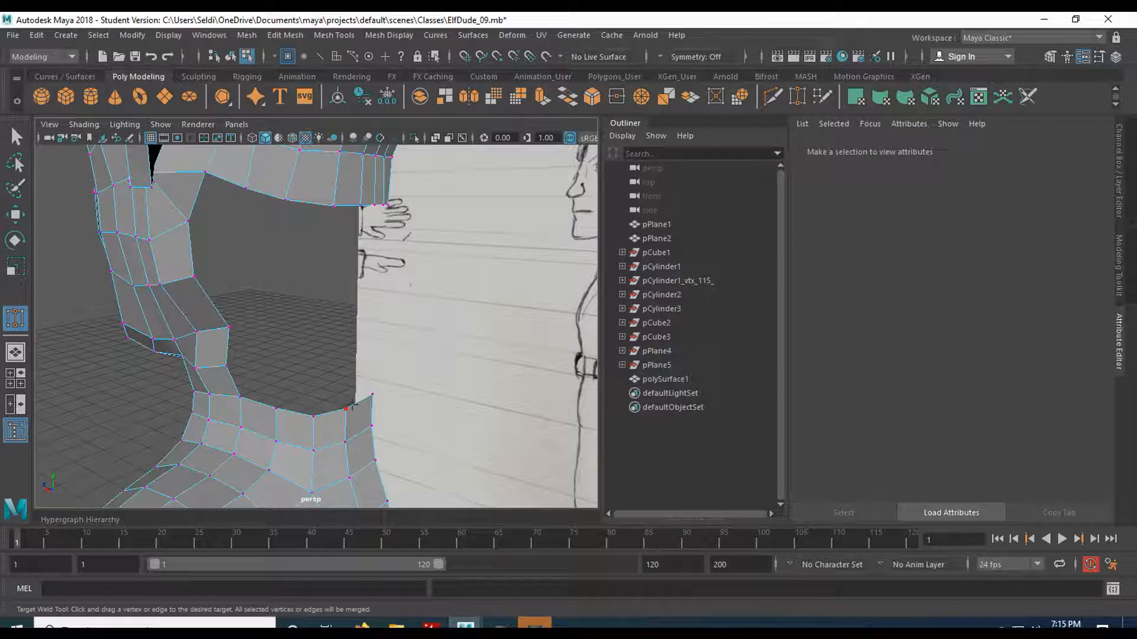
{"action": "mouse_move", "coordinate": [314, 415]}
{"action": "left_mouse_down", "text": "alt"}
{"action": "mouse_move", "coordinate": [297, 349]}
{"action": "mouse_move", "coordinate": [314, 344]}
{"action": "left_mouse_up", "text": "alt"}
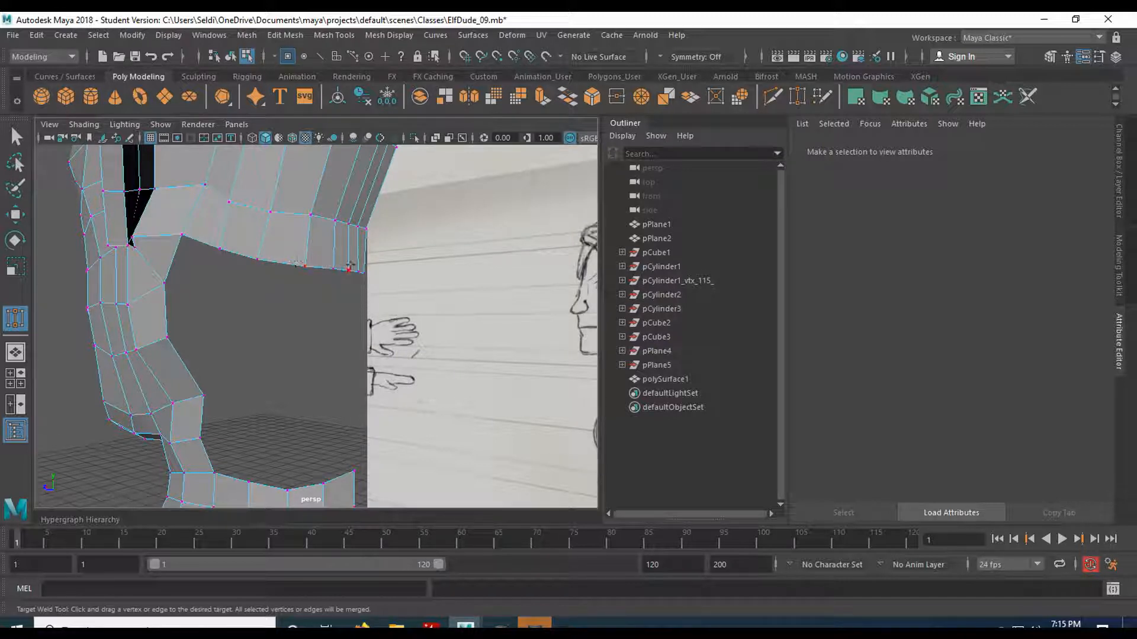
{"action": "mouse_move", "coordinate": [375, 248]}
{"action": "middle_mouse_down", "text": "alt"}
{"action": "mouse_move", "coordinate": [249, 350]}
{"action": "mouse_move", "coordinate": [286, 332]}
{"action": "mouse_move", "coordinate": [280, 309]}
{"action": "middle_mouse_up", "text": "alt"}
{"action": "mouse_move", "coordinate": [280, 308]}
{"action": "left_mouse_down", "text": "alt"}
{"action": "mouse_move", "coordinate": [270, 317]}
{"action": "mouse_move", "coordinate": [278, 313]}
{"action": "left_mouse_up", "text": "alt"}
{"action": "left_click_drag", "start_coordinate": [206, 305], "coordinate": [224, 295], "text": "alt"}
{"action": "mouse_move", "coordinate": [287, 213]}
{"action": "left_mouse_down", "text": "alt"}
{"action": "mouse_move", "coordinate": [243, 256]}
{"action": "mouse_move", "coordinate": [254, 253]}
{"action": "left_mouse_up", "text": "alt"}
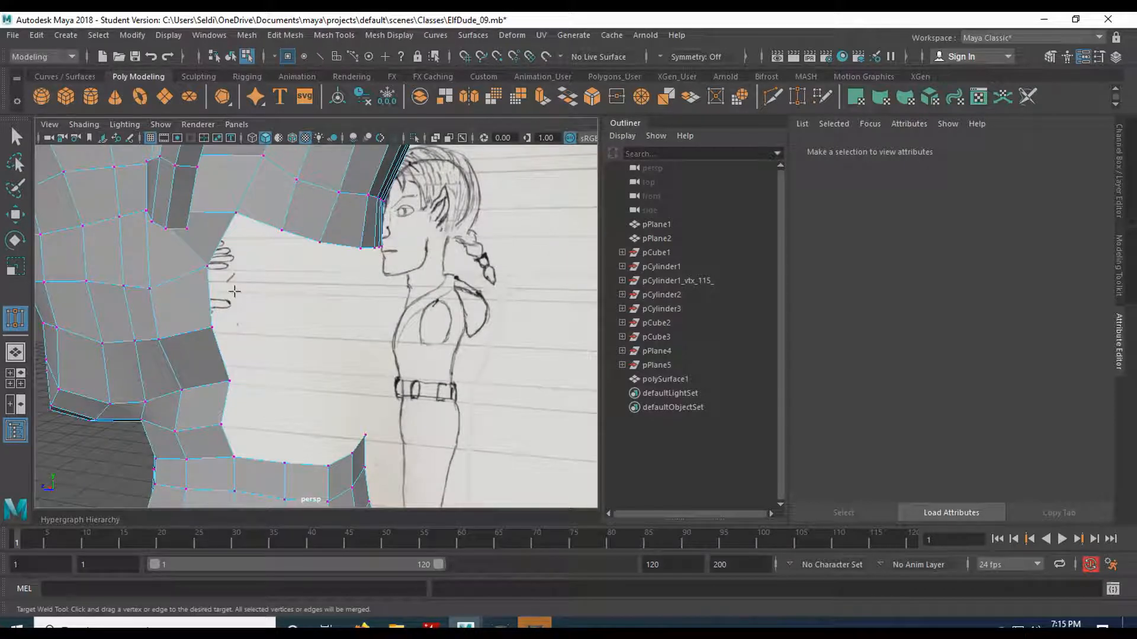
Bridge the strip's uppermost open edge to the head's nearest lower edge behind the ear
{"action": "key", "text": "q"}
{"action": "right_click_drag", "start_coordinate": [208, 223], "coordinate": [208, 186]}
{"action": "left_click", "coordinate": [213, 296]}
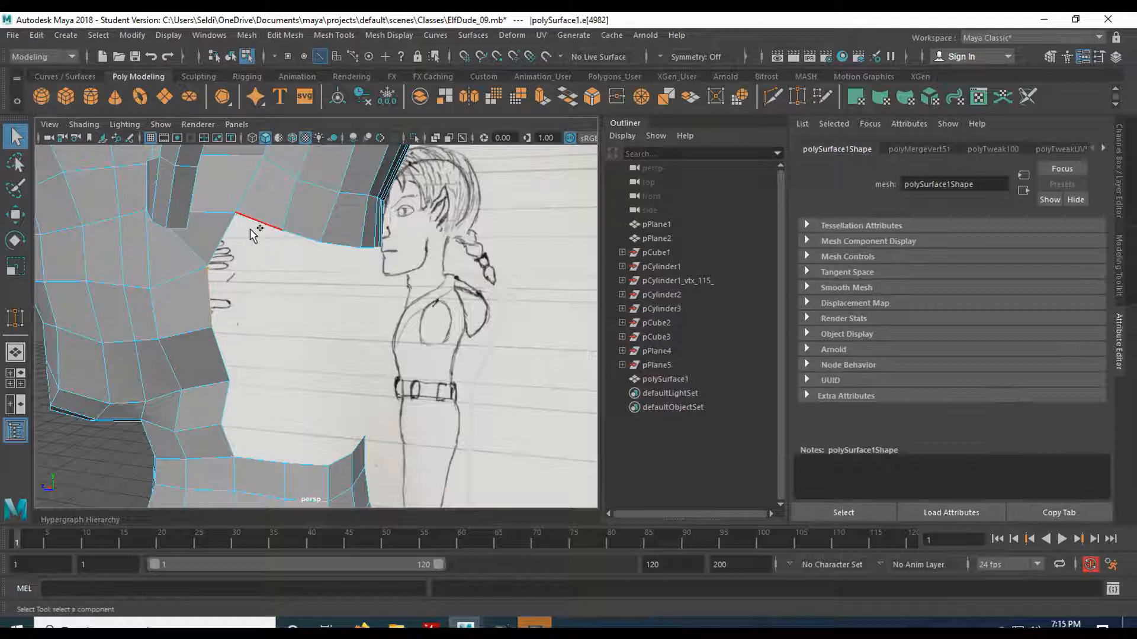
{"action": "right_click_drag", "start_coordinate": [259, 221], "coordinate": [226, 390], "text": "shift"}
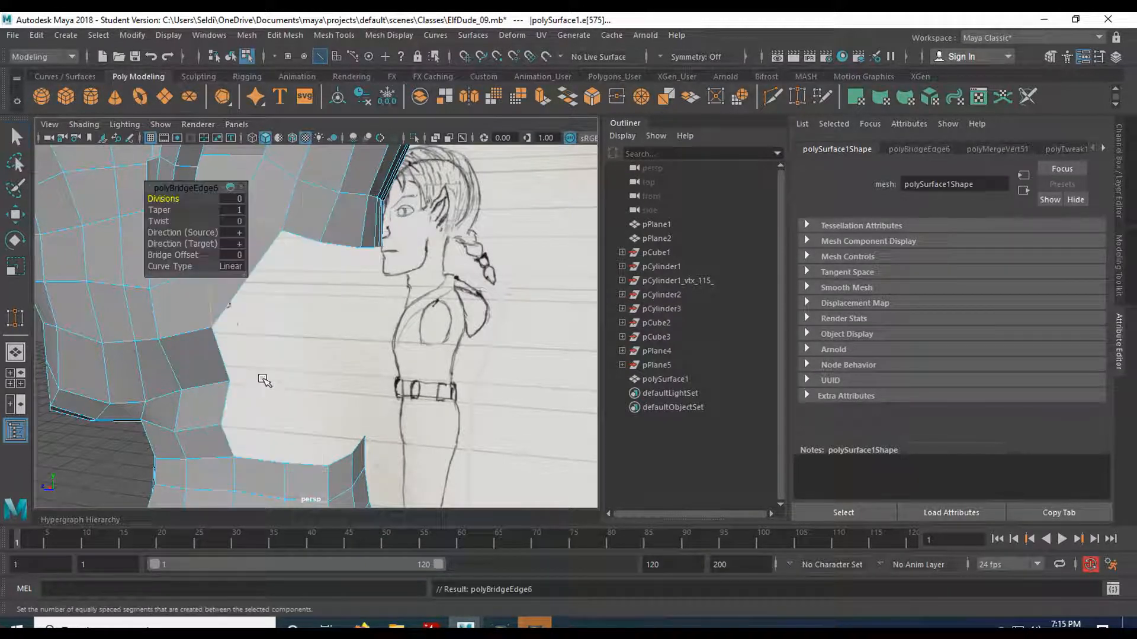
{"action": "key", "text": "q"}
Move the vertex at the lower end of the bridged face toward the back of the head
{"action": "mouse_move", "coordinate": [217, 324]}
{"action": "left_mouse_down", "text": "alt"}
{"action": "mouse_move", "coordinate": [274, 294]}
{"action": "mouse_move", "coordinate": [254, 308]}
{"action": "mouse_move", "coordinate": [264, 303]}
{"action": "left_mouse_up", "text": "alt"}
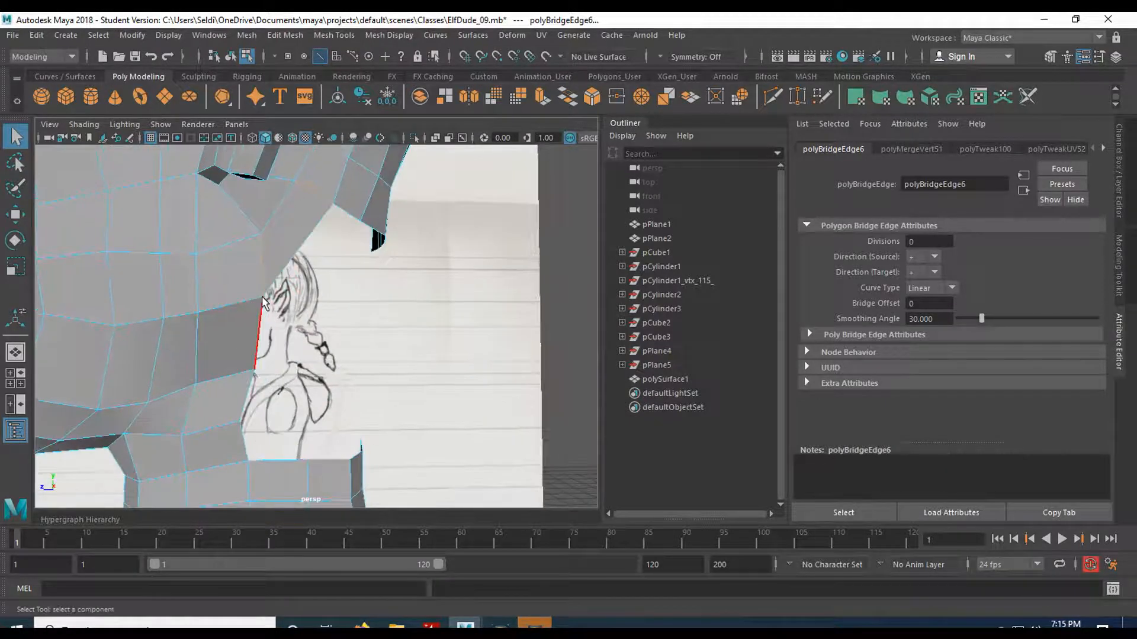
{"action": "right_click_drag", "start_coordinate": [262, 248], "coordinate": [204, 243]}
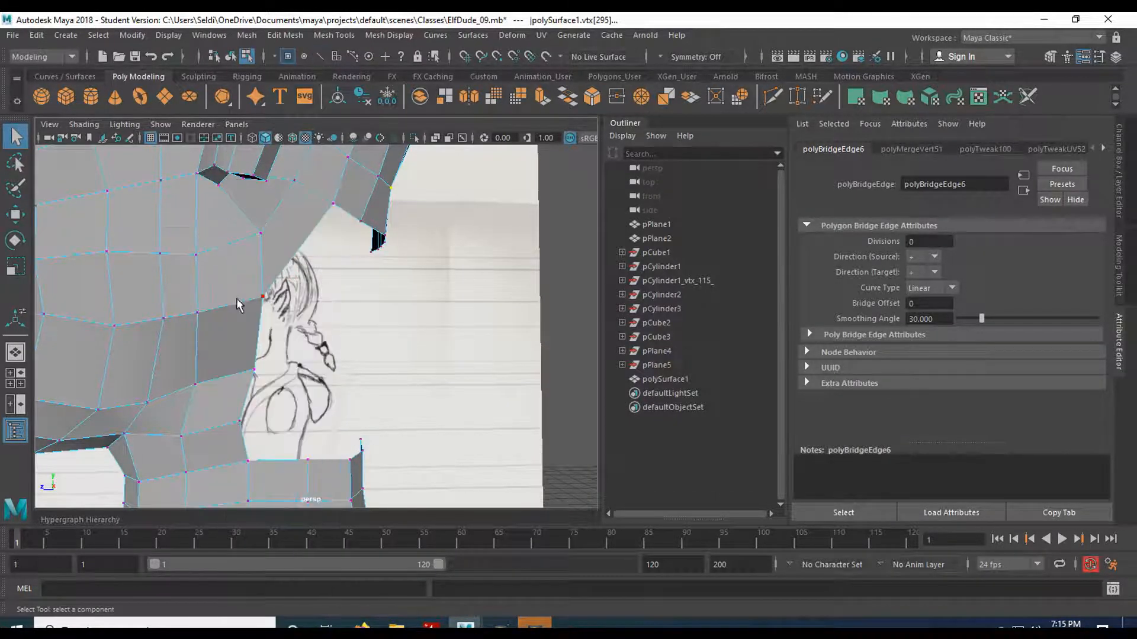
{"action": "left_click", "coordinate": [261, 297]}
{"action": "key", "text": "w"}
{"action": "left_click_drag", "start_coordinate": [225, 300], "coordinate": [246, 299]}
Reposition the vertex just behind the ear above the bridged face and check the head's profile
{"action": "left_click_drag", "start_coordinate": [339, 233], "coordinate": [288, 246], "text": "alt"}
{"action": "left_click", "coordinate": [281, 254]}
{"action": "left_click_drag", "start_coordinate": [277, 199], "coordinate": [254, 273]}
{"action": "scroll", "coordinate": [254, 274], "scroll_direction": "down", "scroll_amount": 3}
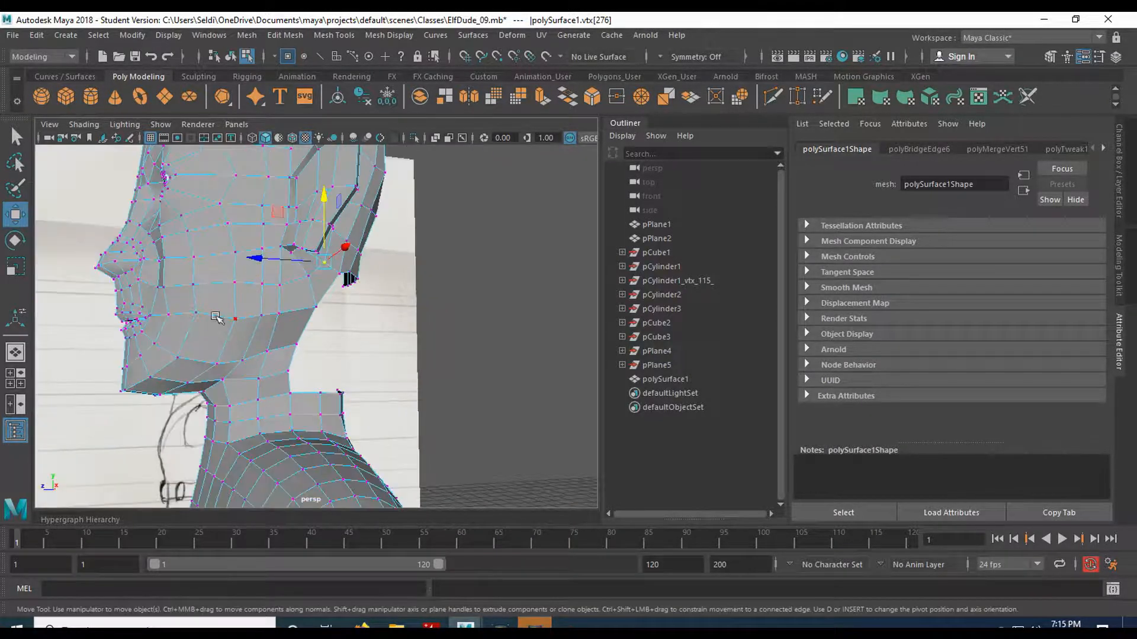
{"action": "scroll", "coordinate": [209, 315], "scroll_direction": "up", "scroll_amount": 1}
{"action": "mouse_move", "coordinate": [318, 307]}
{"action": "left_mouse_down", "text": "alt"}
{"action": "mouse_move", "coordinate": [284, 293]}
{"action": "mouse_move", "coordinate": [329, 265]}
{"action": "mouse_move", "coordinate": [240, 281]}
{"action": "mouse_move", "coordinate": [254, 299]}
{"action": "mouse_move", "coordinate": [166, 319]}
{"action": "mouse_move", "coordinate": [166, 303]}
{"action": "left_mouse_up", "text": "alt"}
{"action": "mouse_move", "coordinate": [207, 354]}
{"action": "left_mouse_down", "text": "alt"}
{"action": "mouse_move", "coordinate": [221, 335]}
{"action": "mouse_move", "coordinate": [234, 340]}
{"action": "left_mouse_up", "text": "alt"}
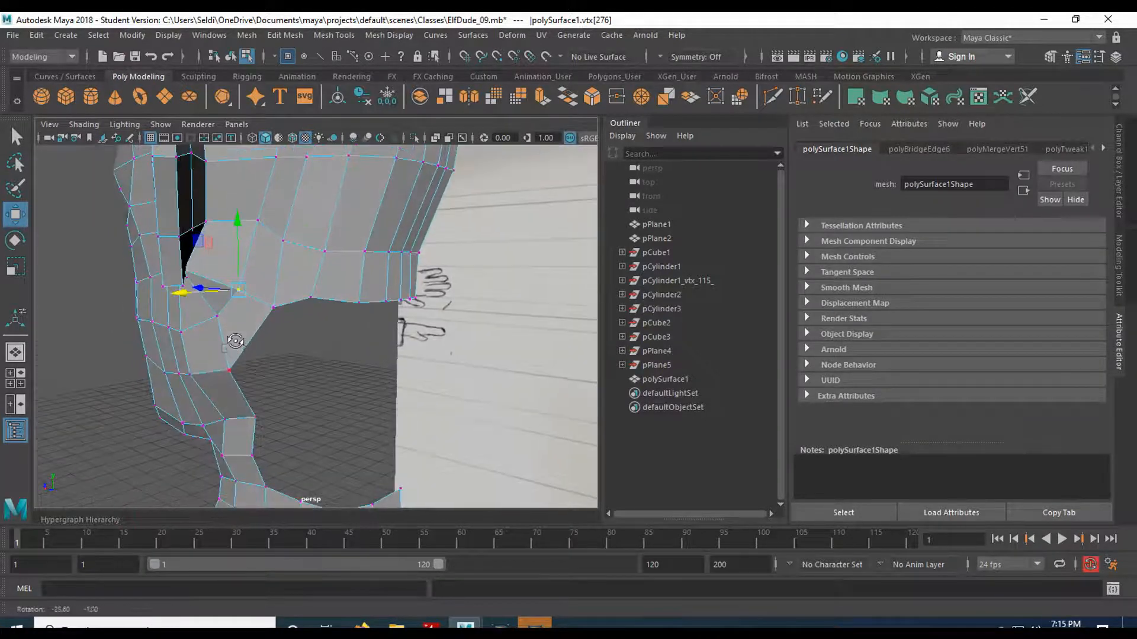
Reposition the vertices on the strip below the ear and the vertex at the ear's lower end to smooth the profile
{"action": "left_click", "coordinate": [189, 374]}
{"action": "left_click_drag", "start_coordinate": [161, 371], "coordinate": [167, 381]}
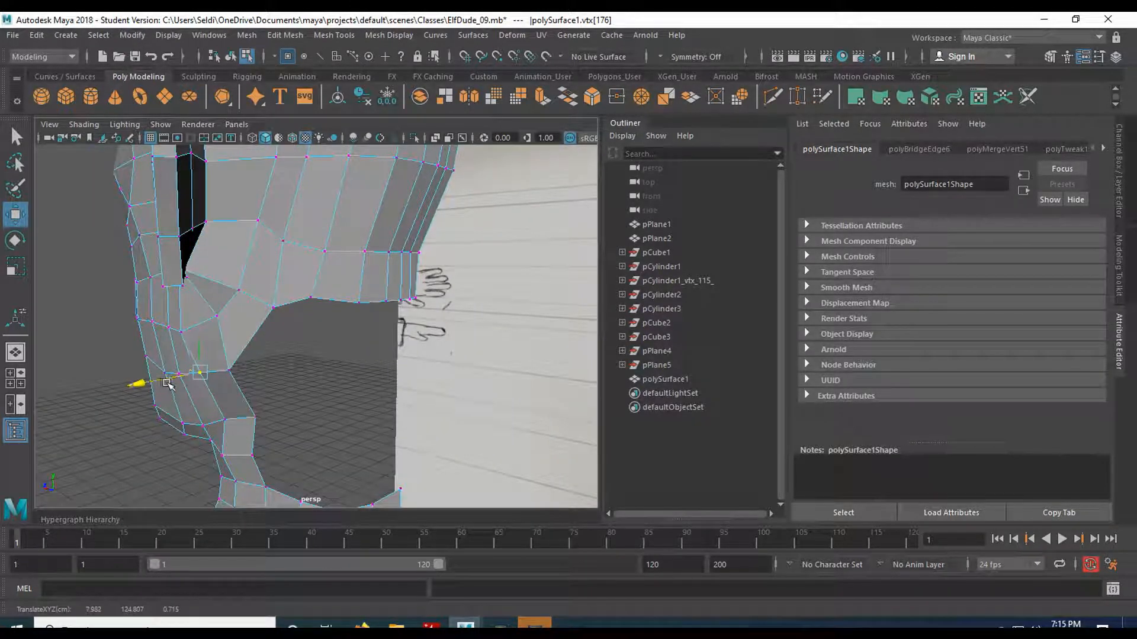
{"action": "left_click", "coordinate": [184, 332]}
{"action": "left_click_drag", "start_coordinate": [188, 332], "coordinate": [124, 308]}
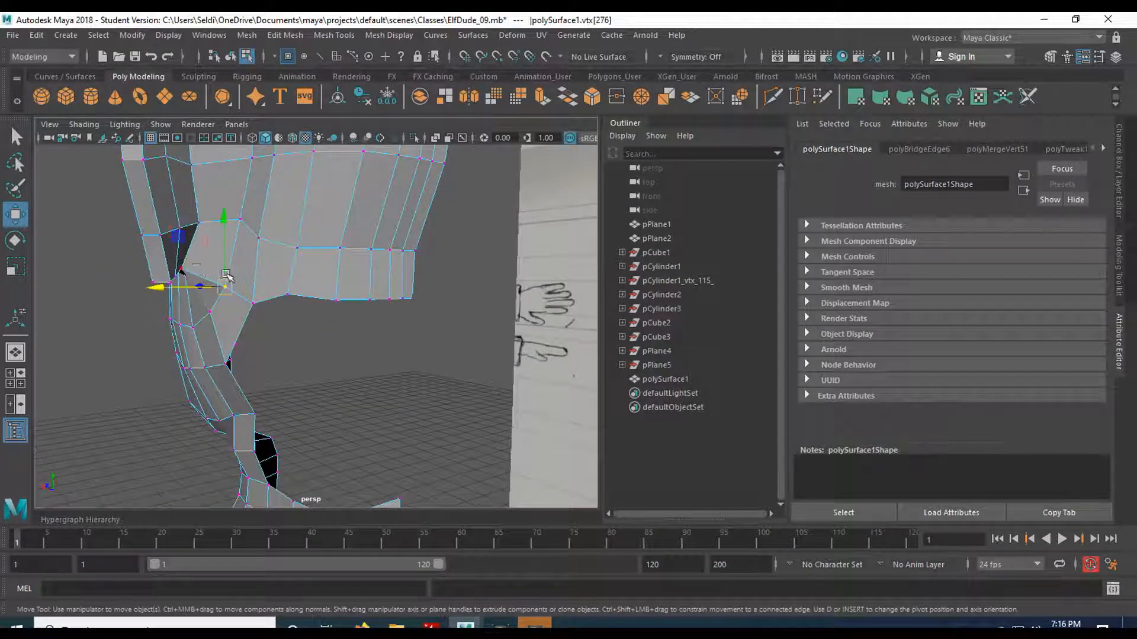
{"action": "left_click_drag", "start_coordinate": [145, 268], "coordinate": [149, 268]}
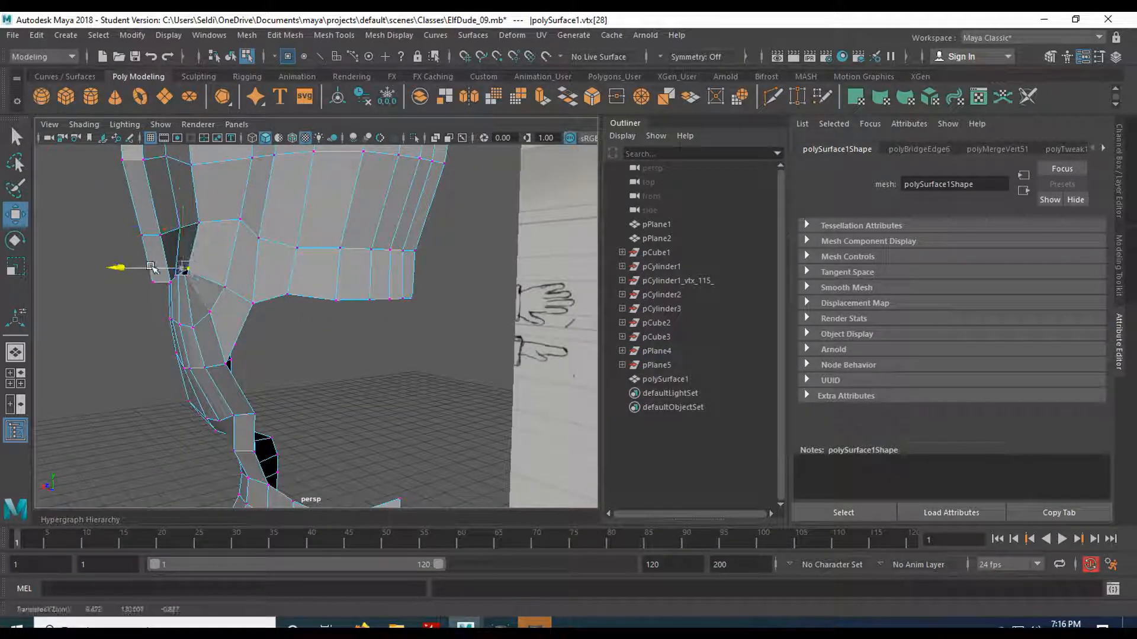
{"action": "mouse_move", "coordinate": [191, 234]}
{"action": "left_mouse_down", "text": "alt"}
{"action": "mouse_move", "coordinate": [231, 264]}
{"action": "mouse_move", "coordinate": [274, 236]}
{"action": "mouse_move", "coordinate": [287, 264]}
{"action": "mouse_move", "coordinate": [366, 274]}
{"action": "mouse_move", "coordinate": [351, 284]}
{"action": "mouse_move", "coordinate": [186, 272]}
{"action": "mouse_move", "coordinate": [193, 300]}
{"action": "mouse_move", "coordinate": [219, 297]}
{"action": "mouse_move", "coordinate": [241, 254]}
{"action": "mouse_move", "coordinate": [253, 325]}
{"action": "mouse_move", "coordinate": [268, 325]}
{"action": "mouse_move", "coordinate": [254, 332]}
{"action": "mouse_move", "coordinate": [256, 315]}
{"action": "mouse_move", "coordinate": [229, 287]}
{"action": "mouse_move", "coordinate": [241, 284]}
{"action": "mouse_move", "coordinate": [230, 312]}
{"action": "left_mouse_up", "text": "alt"}
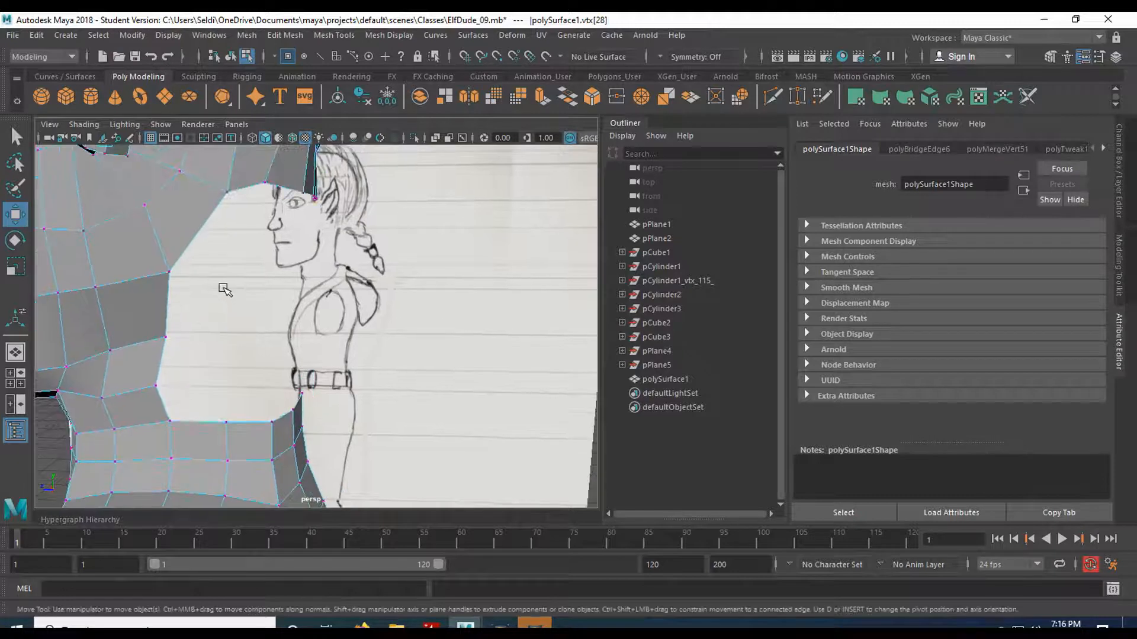
Extrude the neck strip's open rear edges toward the back of the neck and raise the new edges slightly
{"action": "right_click_drag", "start_coordinate": [163, 225], "coordinate": [164, 189]}
{"action": "left_click", "coordinate": [171, 305]}
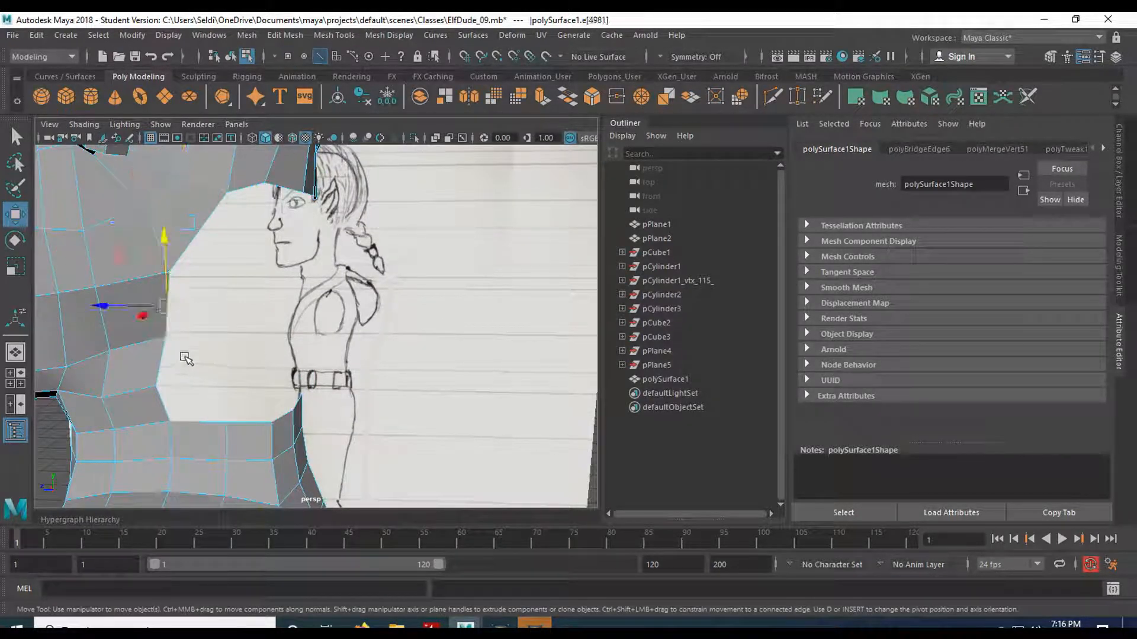
{"action": "left_click", "coordinate": [176, 355], "text": "shift"}
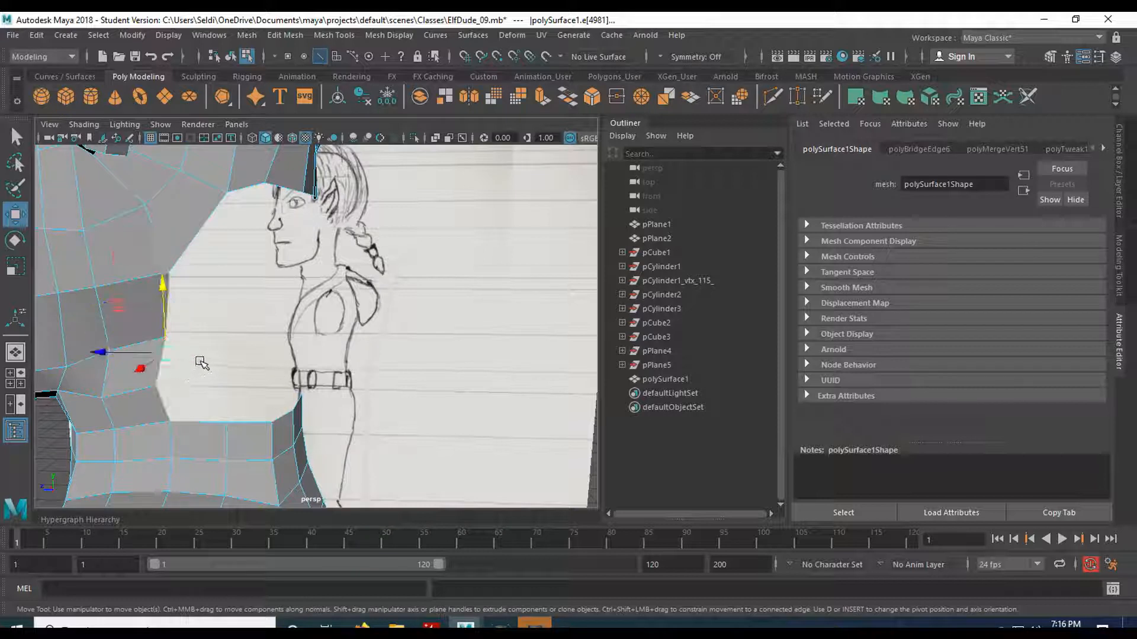
{"action": "key", "text": "r"}
{"action": "left_click_drag", "start_coordinate": [109, 354], "coordinate": [107, 381]}
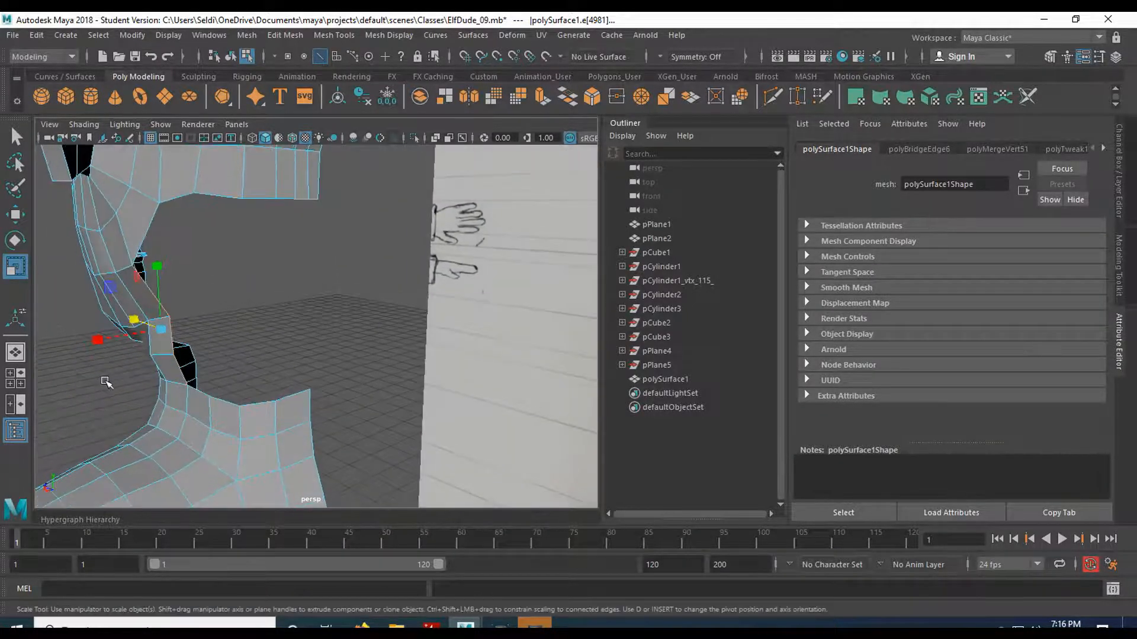
{"action": "left_click_drag", "start_coordinate": [104, 338], "coordinate": [194, 340]}
{"action": "key", "text": "w"}
{"action": "left_click_drag", "start_coordinate": [123, 344], "coordinate": [192, 343]}
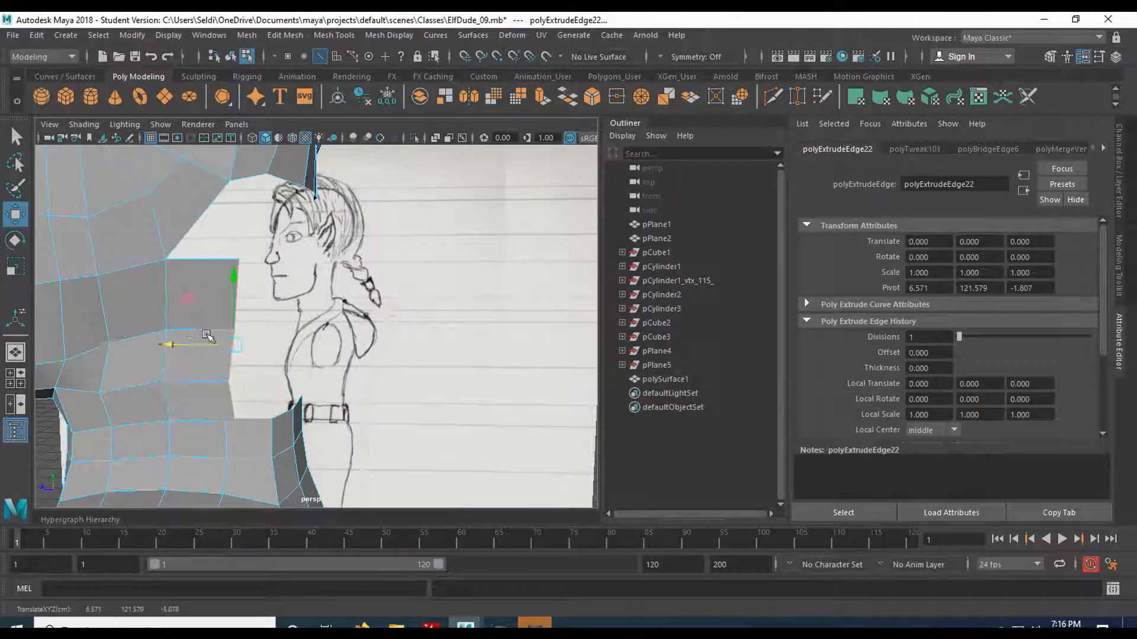
{"action": "left_click_drag", "start_coordinate": [238, 305], "coordinate": [237, 288]}
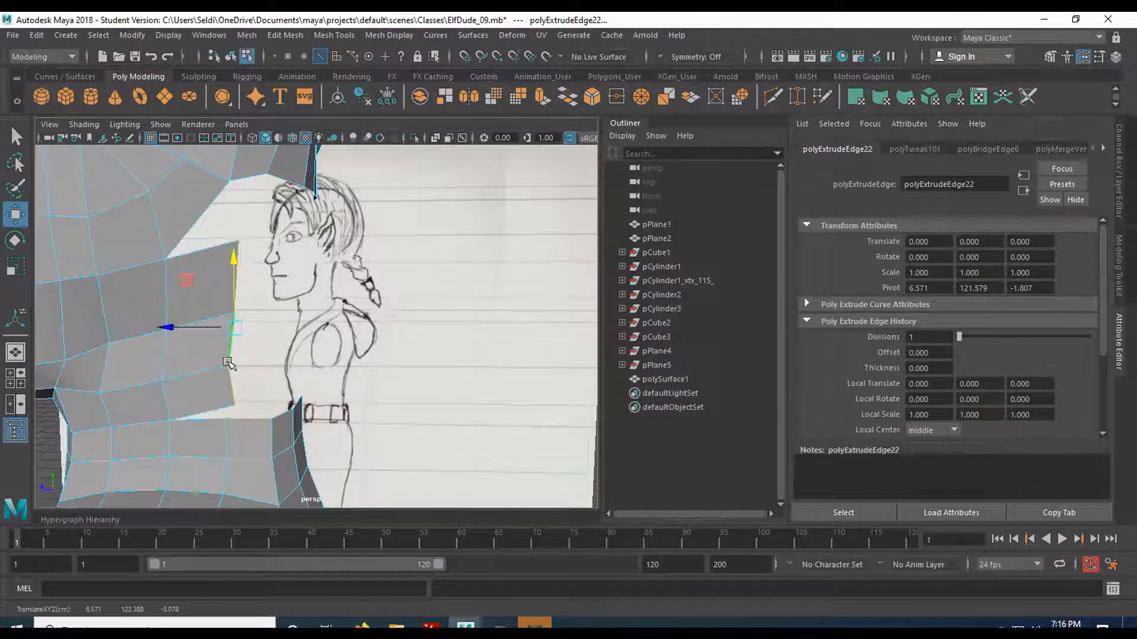
Target-weld the extruded strip's lowest rear vertex to the adjacent vertex on the neck rim
{"action": "right_click_drag", "start_coordinate": [213, 225], "coordinate": [155, 230]}
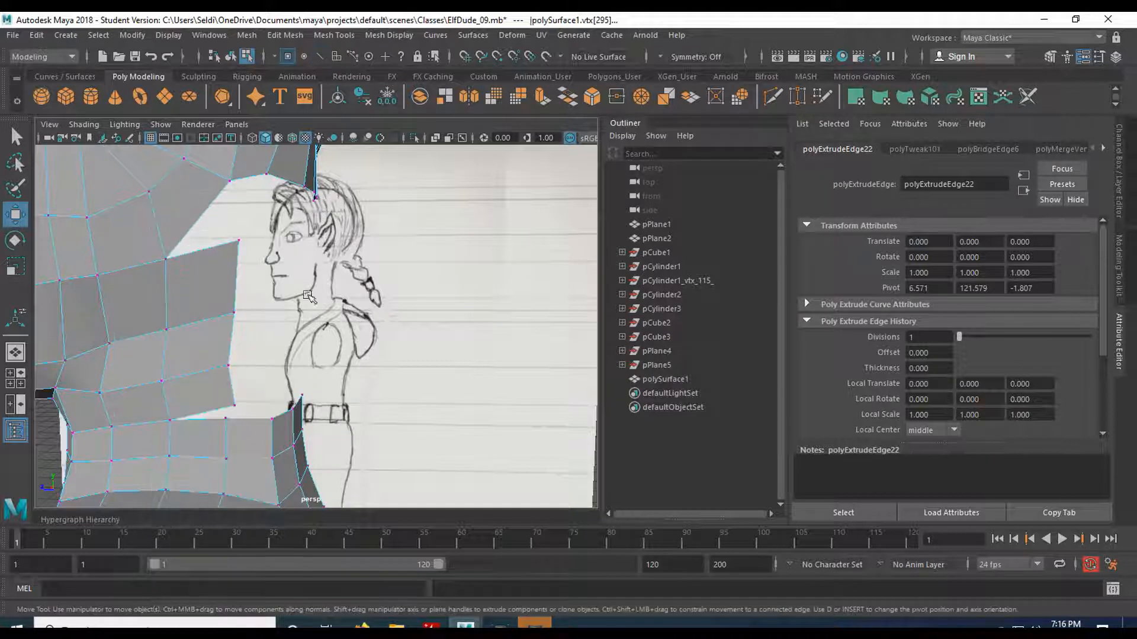
{"action": "left_click", "coordinate": [797, 96]}
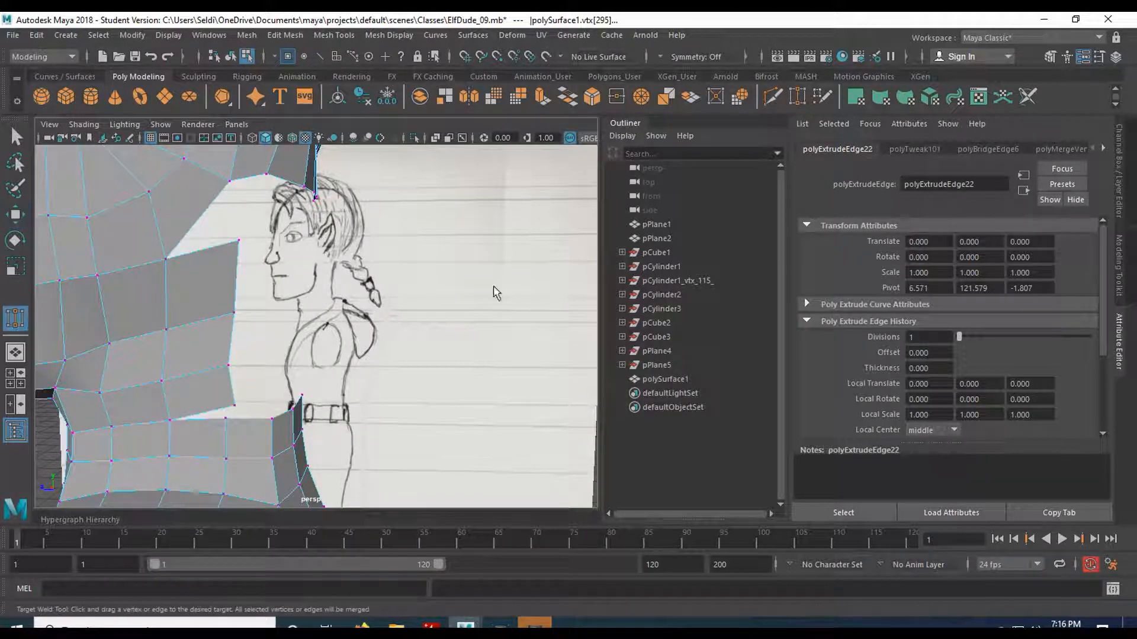
{"action": "left_click", "coordinate": [239, 413]}
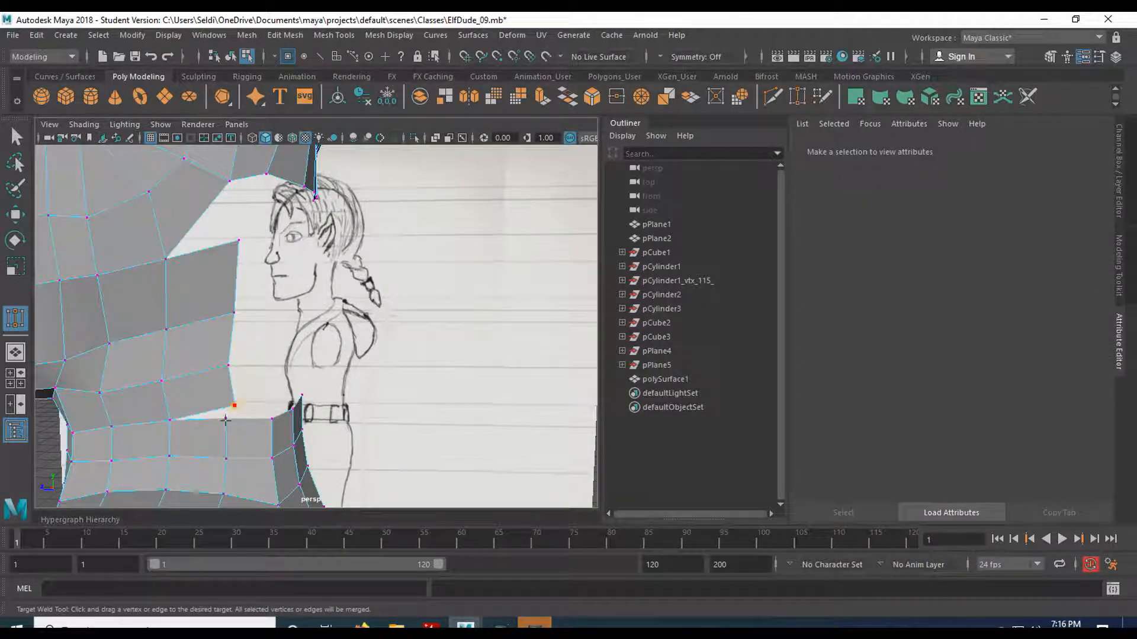
{"action": "left_click_drag", "start_coordinate": [221, 355], "coordinate": [230, 334], "text": "alt"}
{"action": "middle_click_drag", "start_coordinate": [231, 334], "coordinate": [236, 373], "text": "alt"}
{"action": "left_click_drag", "start_coordinate": [236, 373], "coordinate": [225, 413], "text": "alt"}
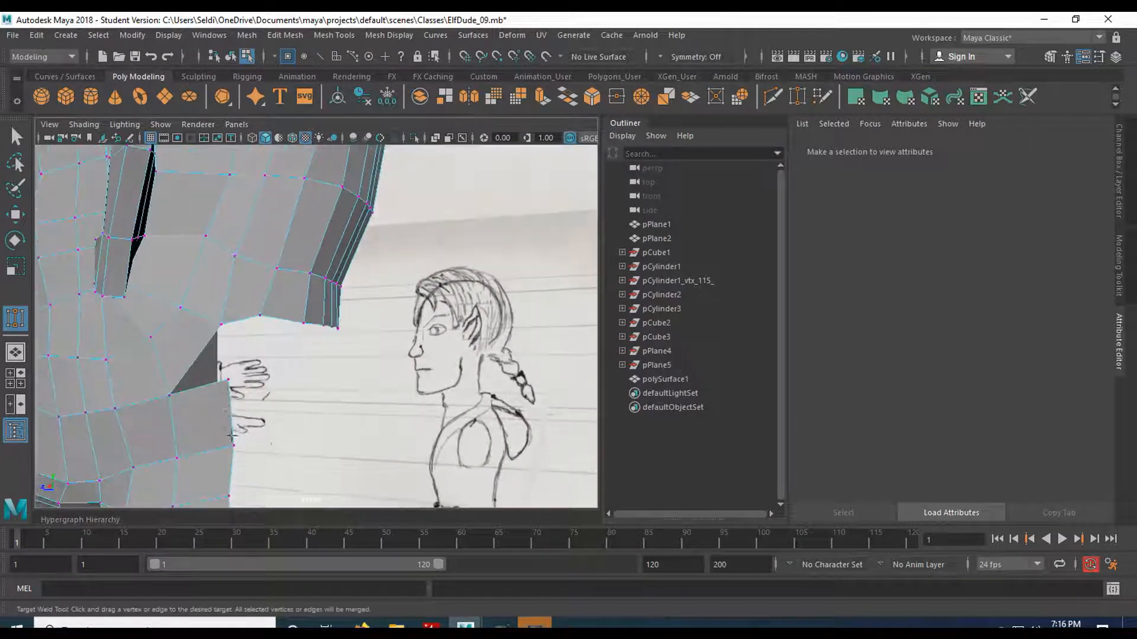
{"action": "middle_click_drag", "start_coordinate": [225, 413], "coordinate": [254, 303], "text": "alt"}
{"action": "left_click_drag", "start_coordinate": [255, 304], "coordinate": [274, 329], "text": "alt"}
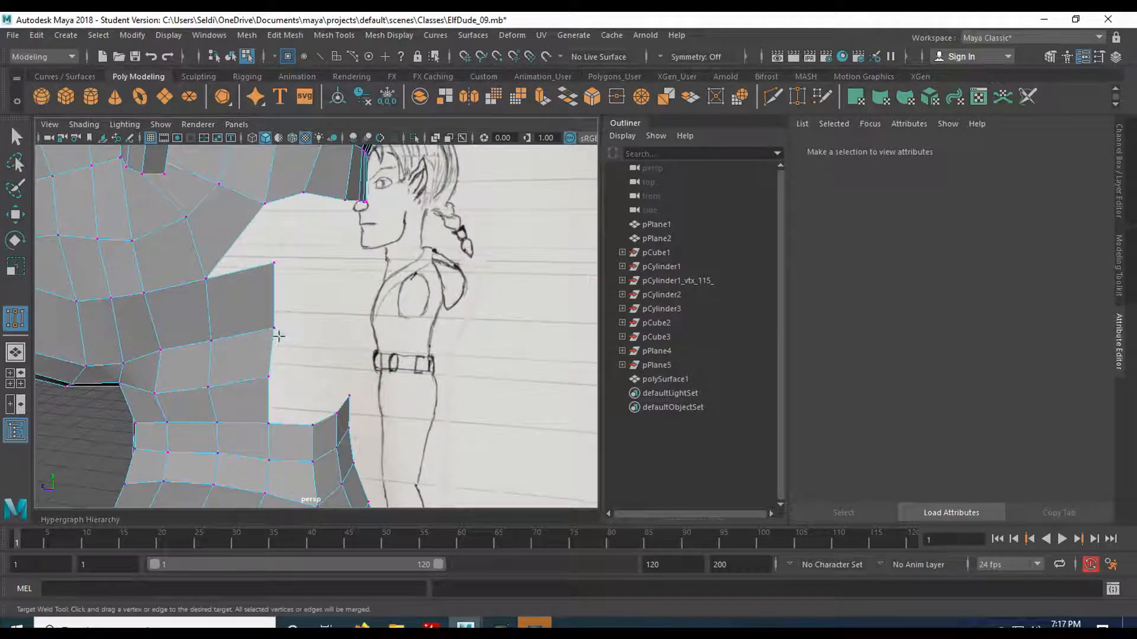
Lower the extruded strip's upper rear corner vertex so its top edge runs nearly level
{"action": "key", "text": "q"}
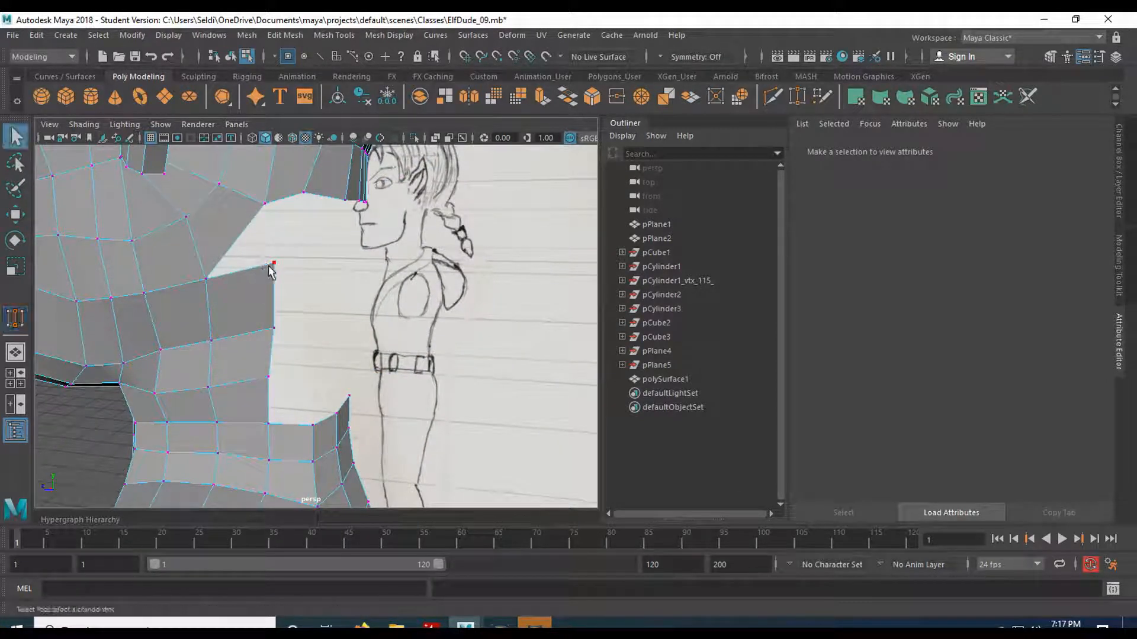
{"action": "left_click", "coordinate": [270, 266]}
{"action": "key", "text": "w"}
{"action": "left_click", "coordinate": [274, 248]}
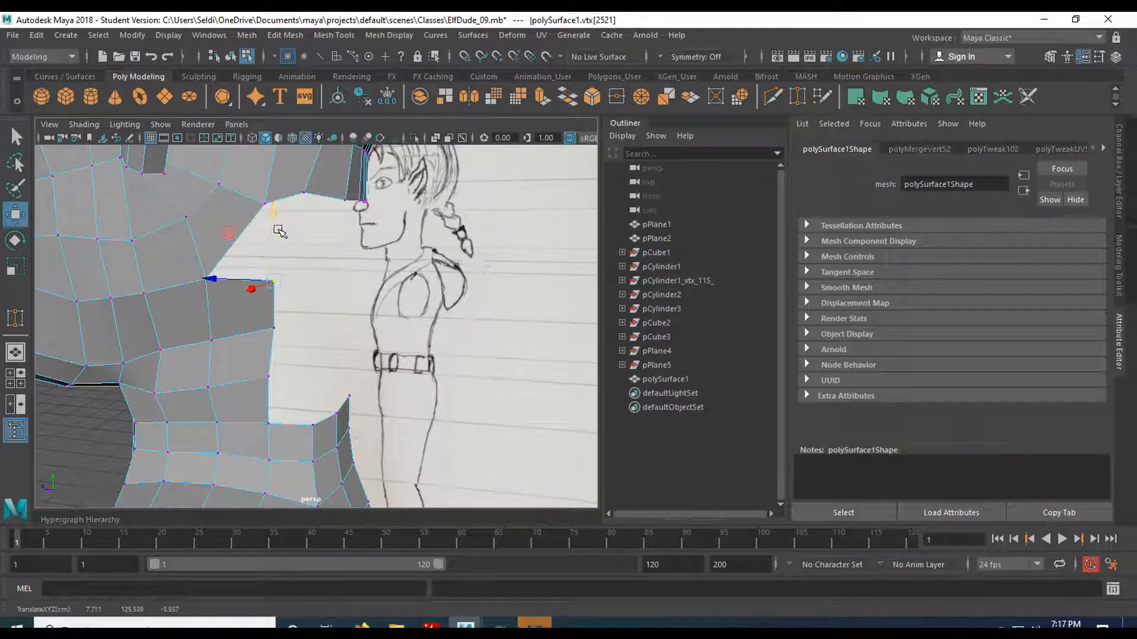
Bridge the extruded strip's top edge to the head's nearest open lower edge
{"action": "right_click_drag", "start_coordinate": [255, 251], "coordinate": [266, 376]}
{"action": "left_click", "coordinate": [247, 283]}
{"action": "left_click", "coordinate": [285, 204], "text": "shift"}
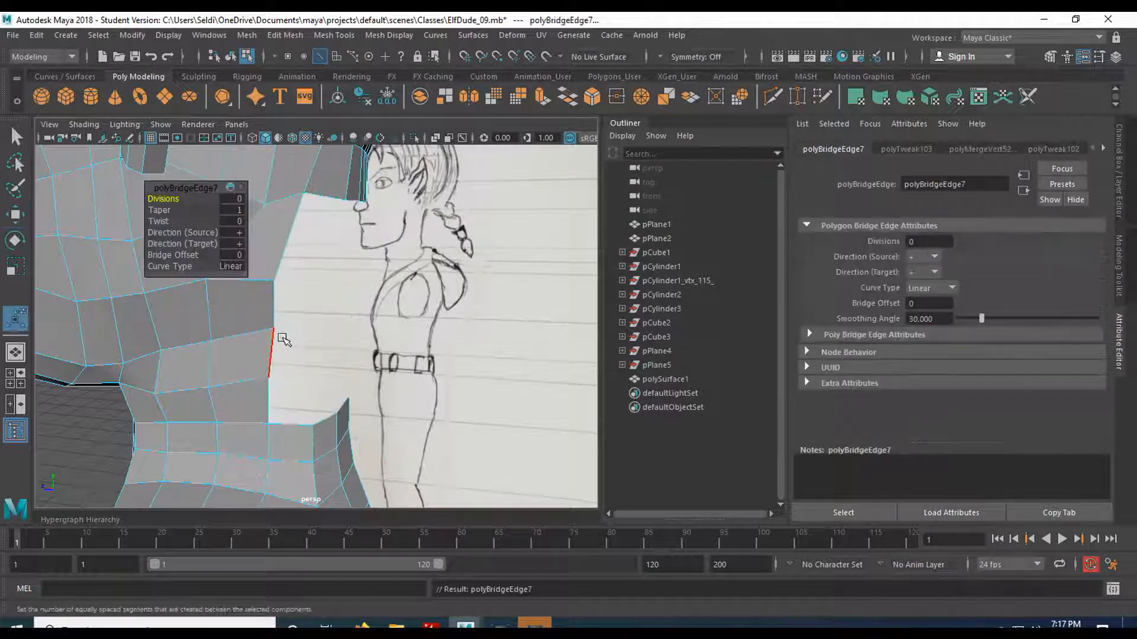
{"action": "key", "text": "q"}
Reposition the vertex at the bridged face's lower rear corner and check the neck's profile from behind
{"action": "left_click_drag", "start_coordinate": [277, 261], "coordinate": [307, 272], "text": "alt"}
{"action": "right_click_drag", "start_coordinate": [225, 278], "coordinate": [191, 230]}
{"action": "left_click", "coordinate": [245, 277]}
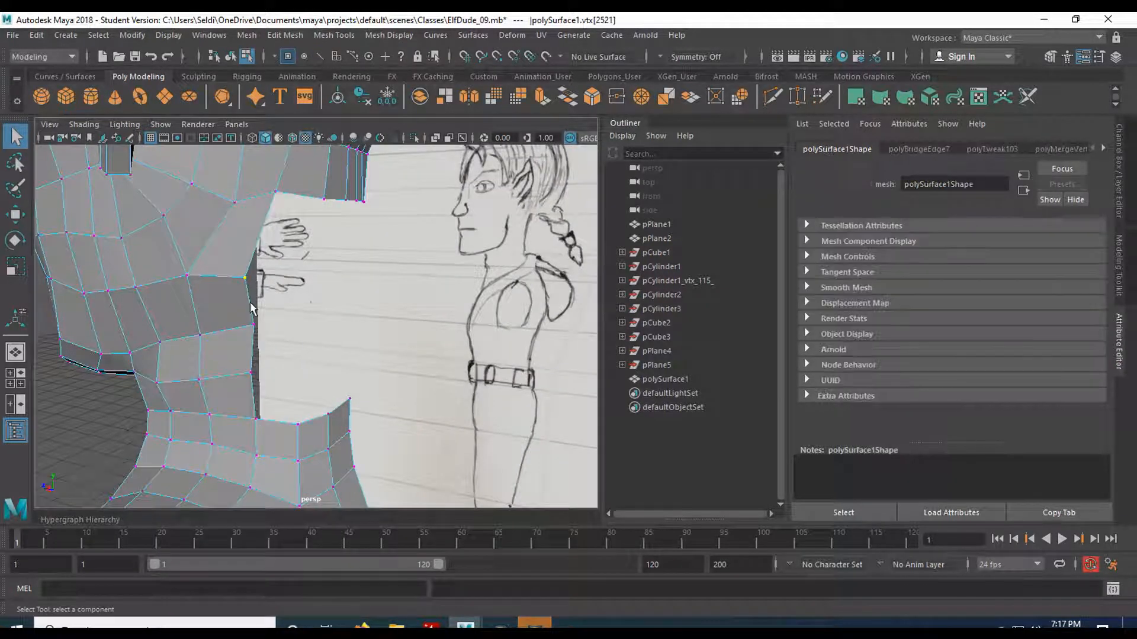
{"action": "key", "text": "w"}
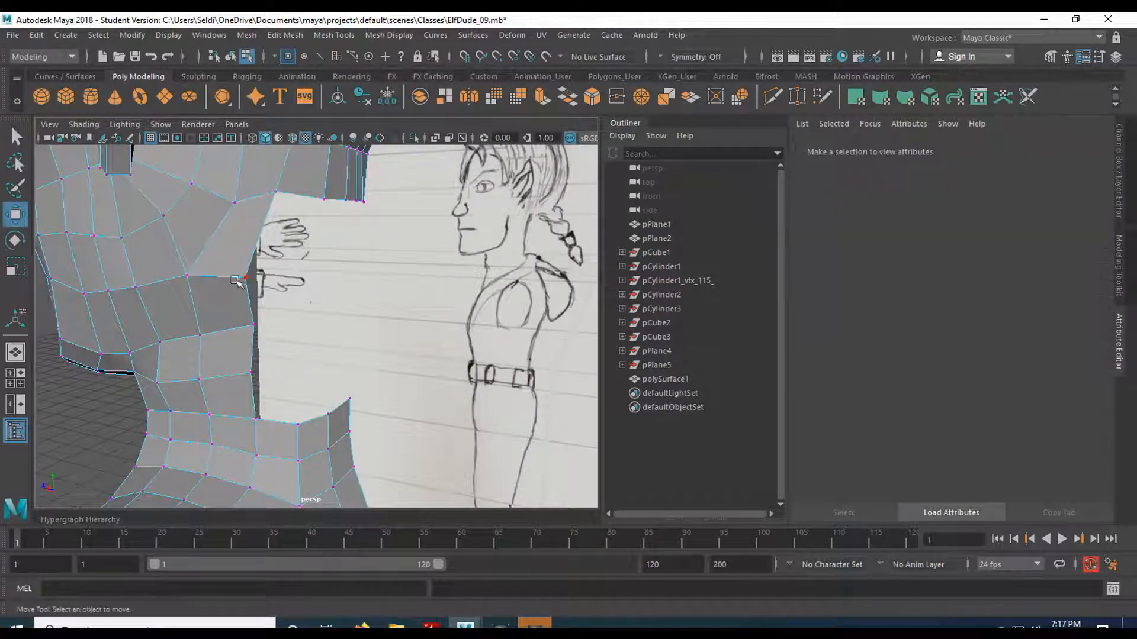
{"action": "left_click_drag", "start_coordinate": [212, 284], "coordinate": [313, 295]}
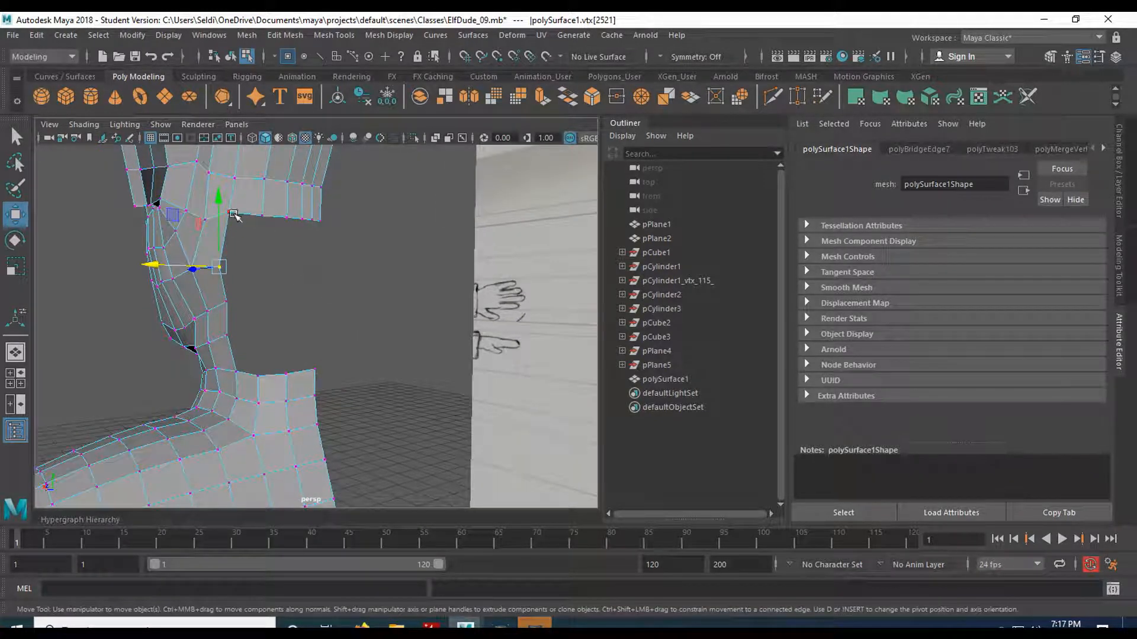
{"action": "left_click_drag", "start_coordinate": [320, 235], "coordinate": [321, 256], "text": "alt"}
{"action": "scroll", "coordinate": [302, 270], "scroll_direction": "up", "scroll_amount": 3}
{"action": "middle_click_drag", "start_coordinate": [293, 274], "coordinate": [312, 305], "text": "alt"}
{"action": "mouse_move", "coordinate": [312, 305]}
{"action": "left_mouse_down", "text": "alt"}
{"action": "mouse_move", "coordinate": [297, 315]}
{"action": "mouse_move", "coordinate": [307, 305]}
{"action": "left_mouse_up", "text": "alt"}
{"action": "left_click_drag", "start_coordinate": [293, 309], "coordinate": [292, 309], "text": "alt"}
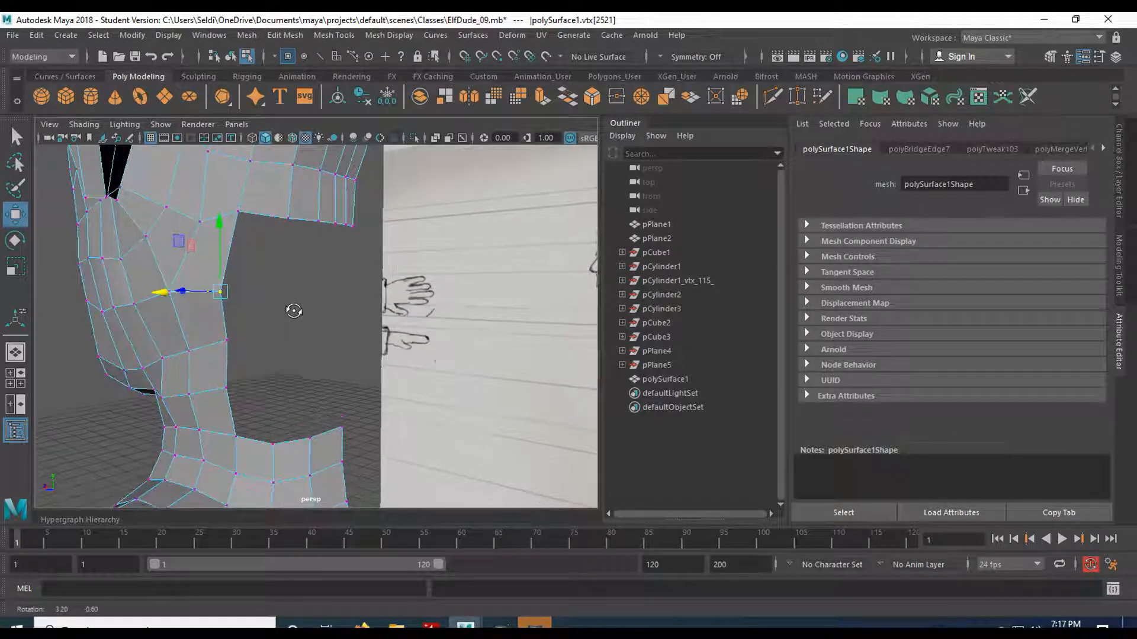
Extrude the head's remaining open lower rear edges downward to the height of the bridged face's lower corner
{"action": "left_click_drag", "start_coordinate": [286, 249], "coordinate": [306, 211], "text": "alt"}
{"action": "right_click_drag", "start_coordinate": [306, 210], "coordinate": [299, 175]}
{"action": "left_click", "coordinate": [312, 228]}
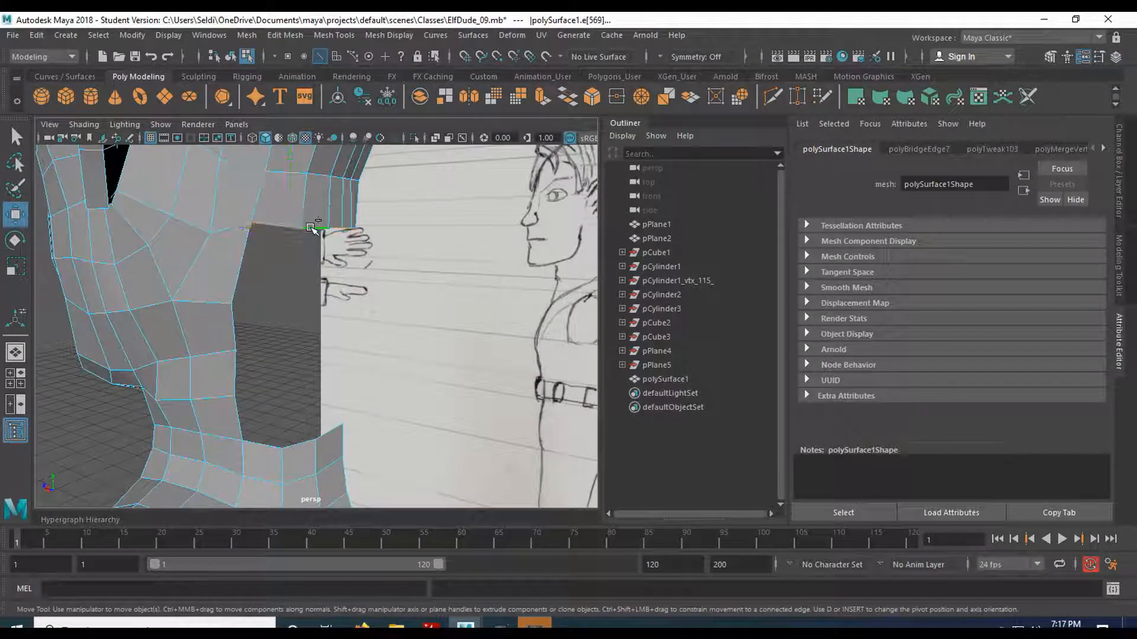
{"action": "left_click", "coordinate": [311, 228]}
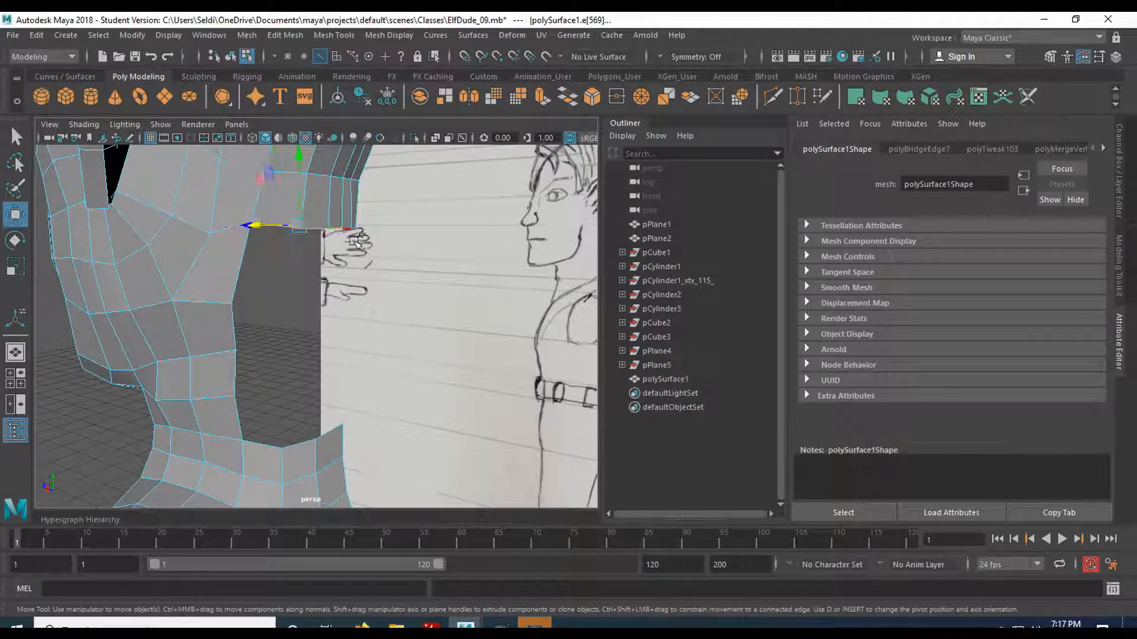
{"action": "left_click_drag", "start_coordinate": [362, 259], "coordinate": [315, 252], "text": "alt"}
{"action": "left_click", "coordinate": [326, 224]}
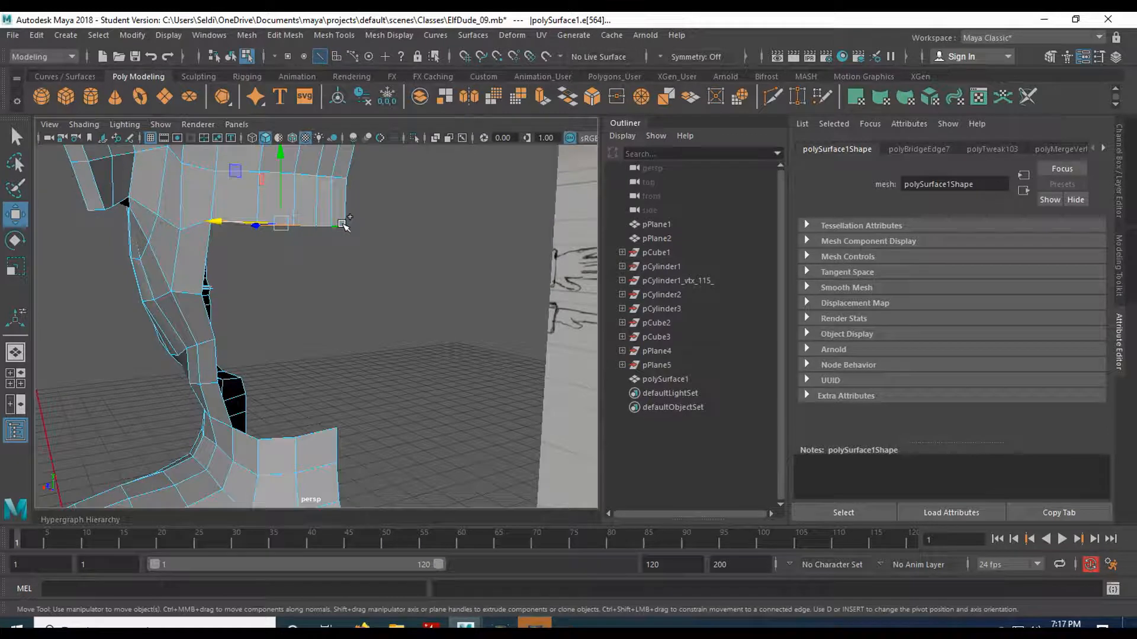
{"action": "left_click_drag", "start_coordinate": [291, 294], "coordinate": [559, 277], "text": "alt"}
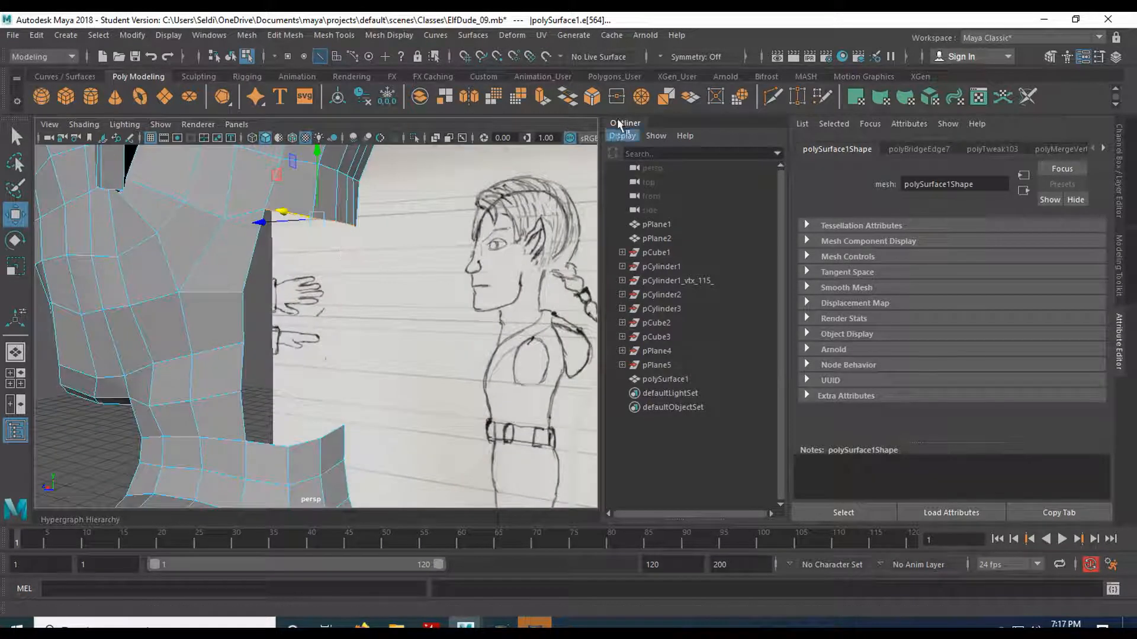
{"action": "key", "text": "ctrl+e"}
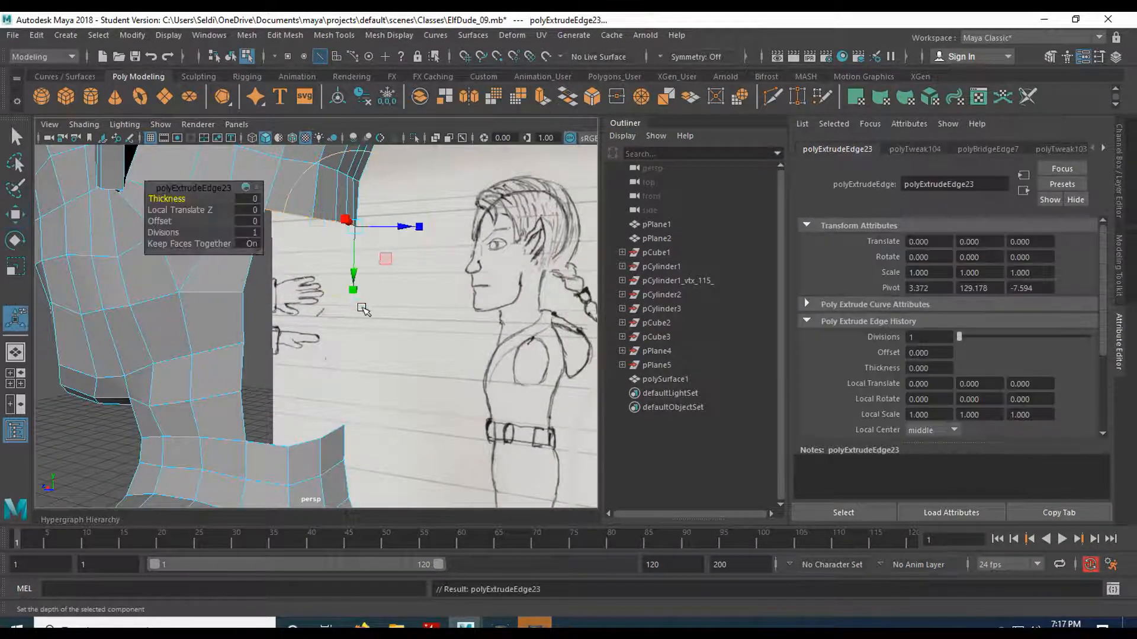
{"action": "key", "text": "q"}
{"action": "key", "text": "w"}
{"action": "left_click_drag", "start_coordinate": [320, 171], "coordinate": [318, 239]}
{"action": "mouse_move", "coordinate": [307, 314]}
{"action": "left_mouse_down", "text": "alt"}
{"action": "mouse_move", "coordinate": [277, 335]}
{"action": "mouse_move", "coordinate": [254, 330]}
{"action": "mouse_move", "coordinate": [317, 332]}
{"action": "mouse_move", "coordinate": [308, 274]}
{"action": "mouse_move", "coordinate": [278, 299]}
{"action": "left_mouse_up", "text": "alt"}
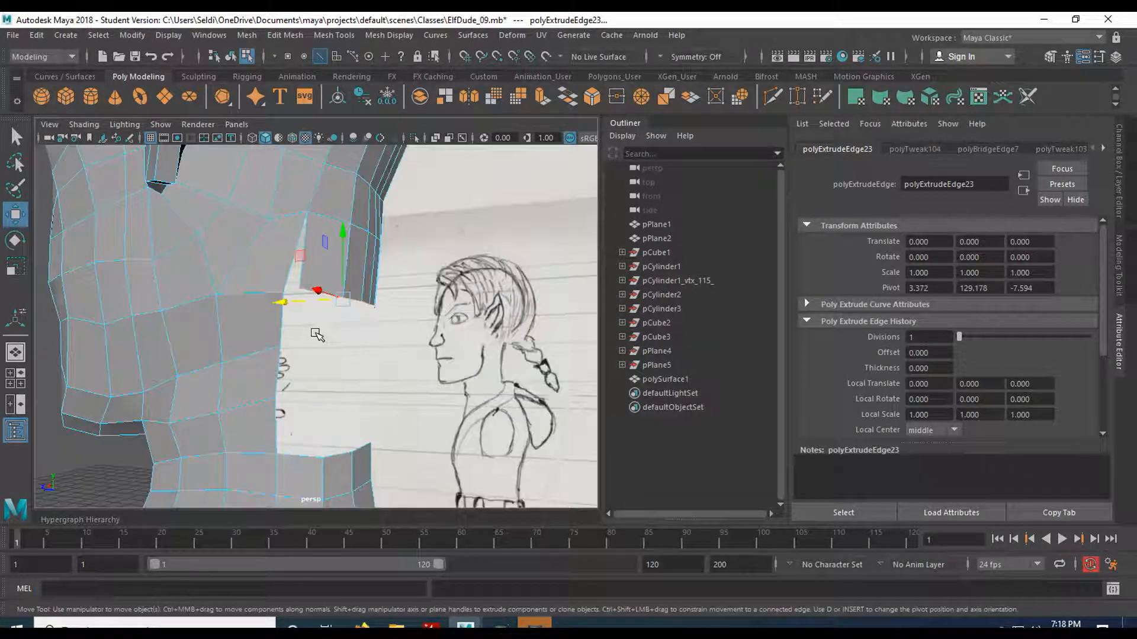
Target-weld the lower corner vertex of the head's extruded strip to the bridged face's rear corner
{"action": "key", "text": "q"}
{"action": "mouse_move", "coordinate": [335, 225]}
{"action": "right_mouse_down"}
{"action": "mouse_move", "coordinate": [296, 243]}
{"action": "mouse_move", "coordinate": [281, 236]}
{"action": "right_mouse_up"}
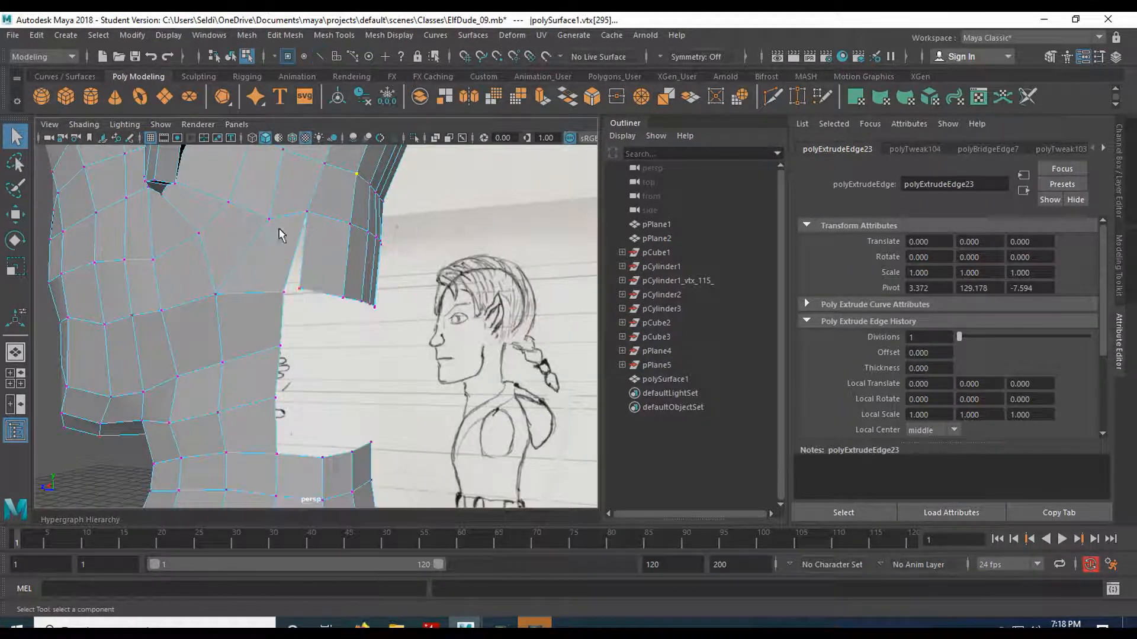
{"action": "left_click", "coordinate": [300, 288]}
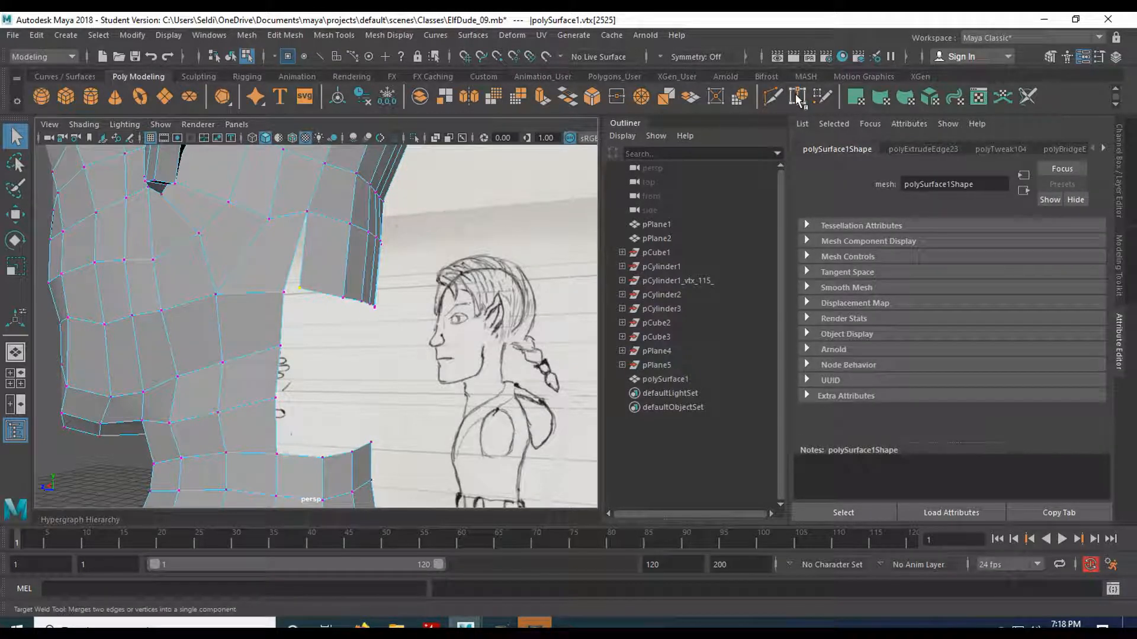
{"action": "key", "text": "y"}
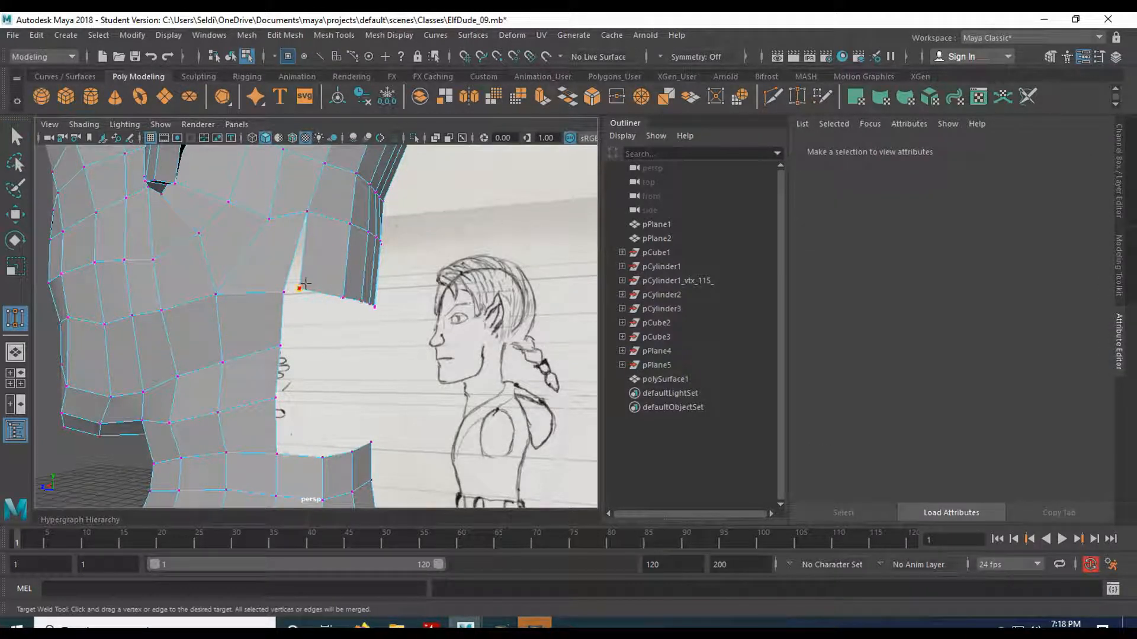
{"action": "left_click_drag", "start_coordinate": [261, 290], "coordinate": [263, 290]}
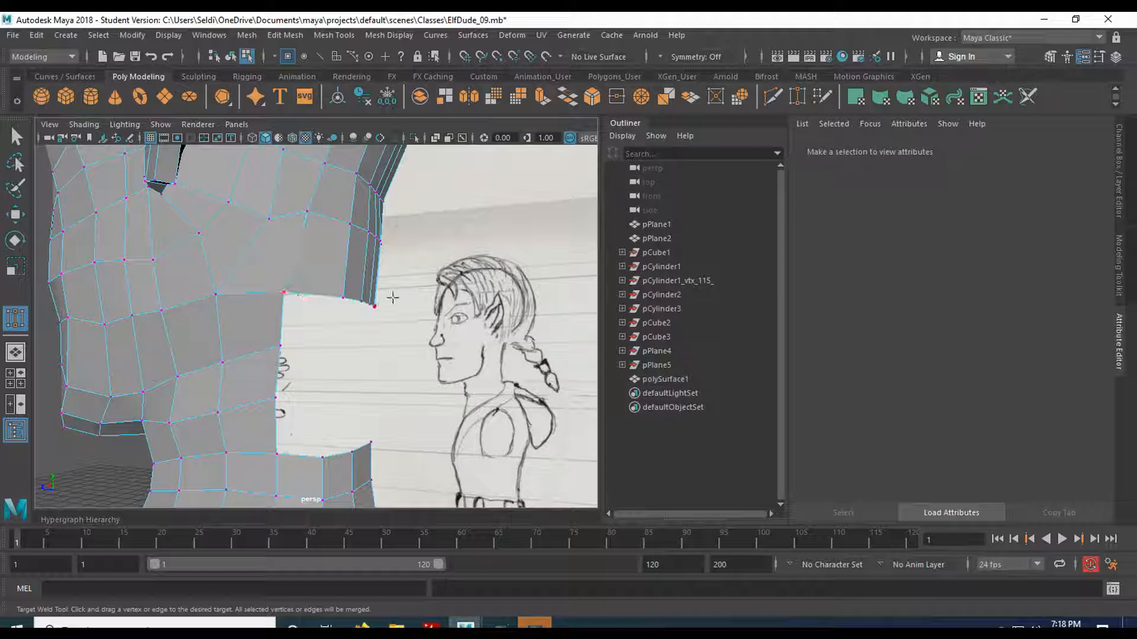
{"action": "scroll", "coordinate": [332, 302], "scroll_direction": "up", "scroll_amount": 5}
{"action": "scroll", "coordinate": [292, 310], "scroll_direction": "down", "scroll_amount": 3}
Extrude the neck side's three open rear edges farther toward the back and scale the new edges down vertically
{"action": "key", "text": "q"}
{"action": "right_click_drag", "start_coordinate": [275, 225], "coordinate": [275, 197]}
{"action": "left_click", "coordinate": [280, 324]}
{"action": "left_click", "coordinate": [294, 257]}
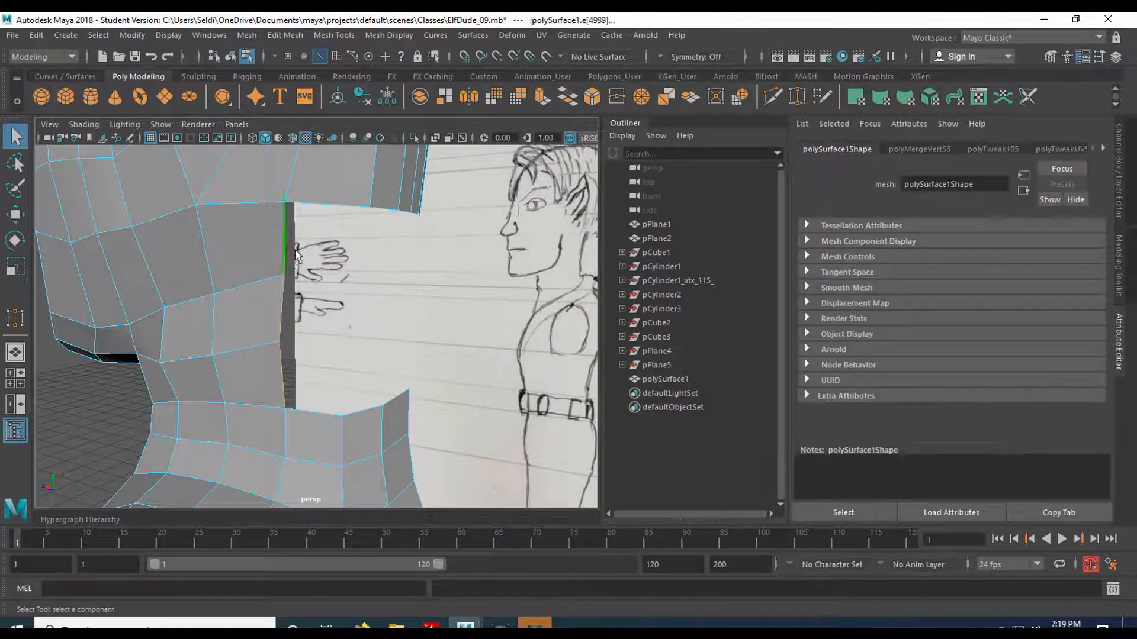
{"action": "left_click", "coordinate": [542, 99]}
{"action": "left_click_drag", "start_coordinate": [255, 313], "coordinate": [291, 315]}
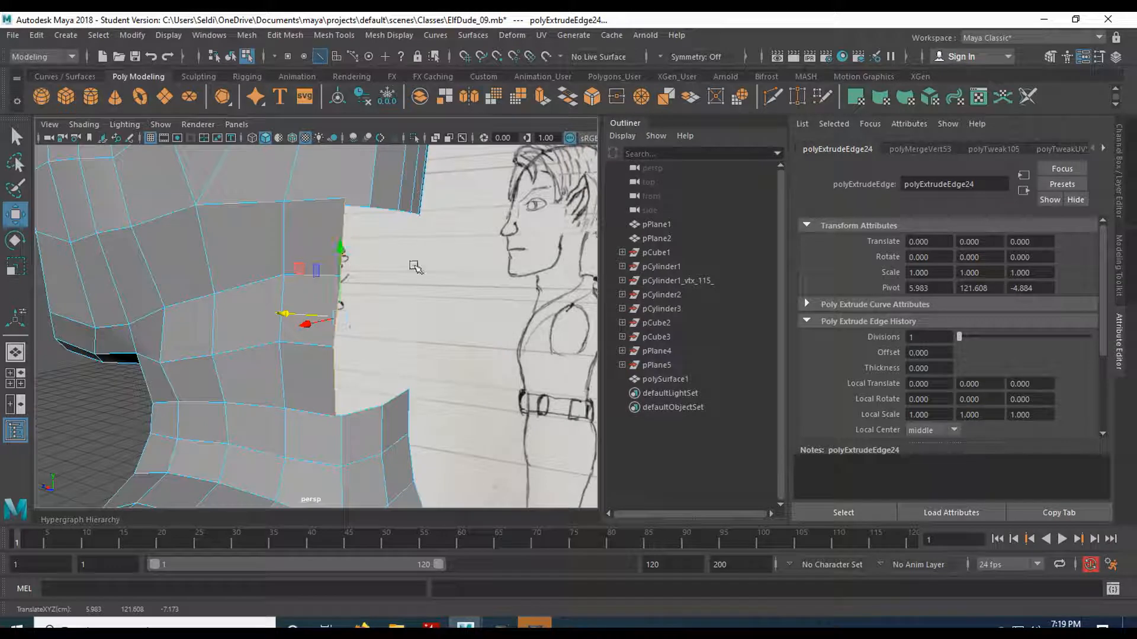
{"action": "key", "text": "r"}
{"action": "left_click_drag", "start_coordinate": [343, 254], "coordinate": [342, 261]}
Target-weld the upper and lower corner vertices of the neck's newly extruded strip to the head's lower edge and the neck base
{"action": "key", "text": "q"}
{"action": "right_click", "coordinate": [320, 225]}
{"action": "left_click", "coordinate": [269, 224]}
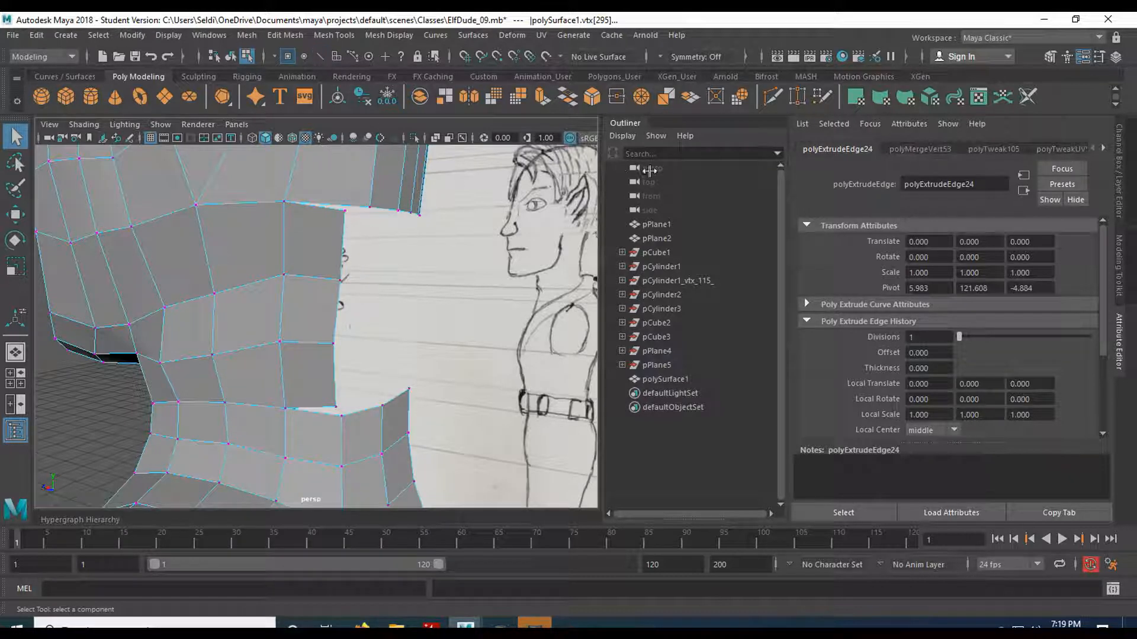
{"action": "right_click_drag", "start_coordinate": [340, 228], "coordinate": [369, 251], "text": "shift"}
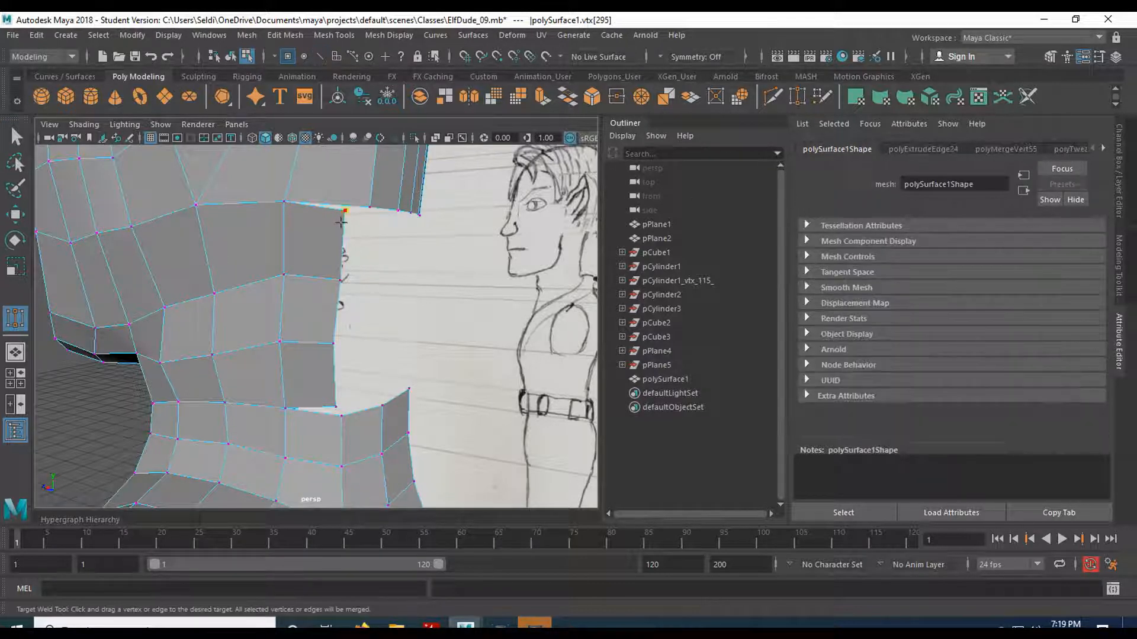
{"action": "left_click_drag", "start_coordinate": [371, 231], "coordinate": [370, 228]}
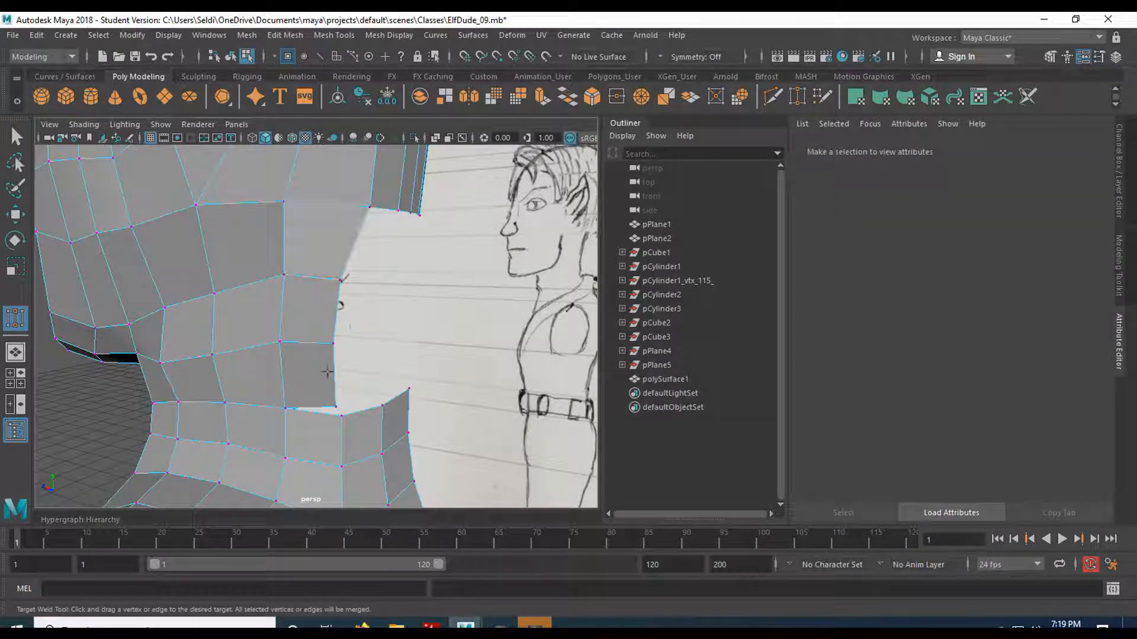
{"action": "mouse_move", "coordinate": [375, 388]}
{"action": "left_mouse_down", "text": "alt"}
{"action": "mouse_move", "coordinate": [365, 348]}
{"action": "mouse_move", "coordinate": [272, 353]}
{"action": "mouse_move", "coordinate": [463, 350]}
{"action": "mouse_move", "coordinate": [317, 371]}
{"action": "mouse_move", "coordinate": [332, 362]}
{"action": "left_mouse_up", "text": "alt"}
Reposition the vertices along the neck's open rear border to even out its profile
{"action": "key", "text": "q"}
{"action": "key", "text": "w"}
{"action": "left_click_drag", "start_coordinate": [235, 384], "coordinate": [231, 351]}
{"action": "left_click", "coordinate": [246, 349]}
{"action": "left_click_drag", "start_coordinate": [321, 334], "coordinate": [425, 306], "text": "alt"}
{"action": "left_click", "coordinate": [224, 358]}
{"action": "left_click_drag", "start_coordinate": [228, 367], "coordinate": [401, 363], "text": "alt"}
{"action": "left_click", "coordinate": [164, 358]}
{"action": "scroll", "coordinate": [367, 375], "scroll_direction": "down", "scroll_amount": 3}
{"action": "left_click", "coordinate": [398, 372]}
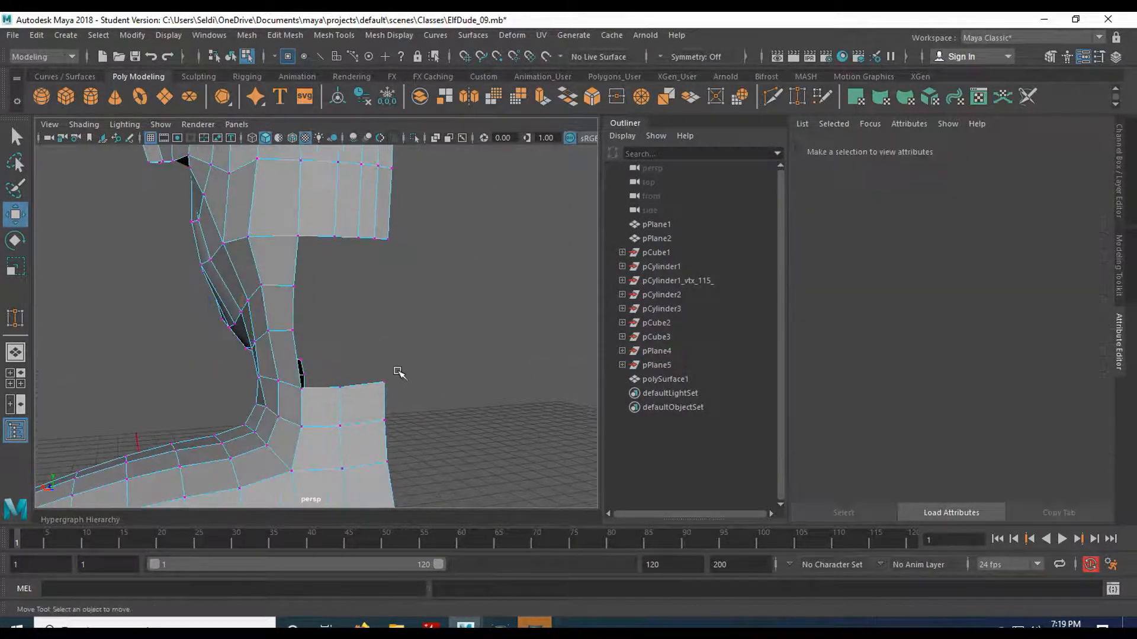
Examine the remaining rear gap between head and neck and the edge flow around its open borders
{"action": "scroll", "coordinate": [415, 373], "scroll_direction": "up", "scroll_amount": 2}
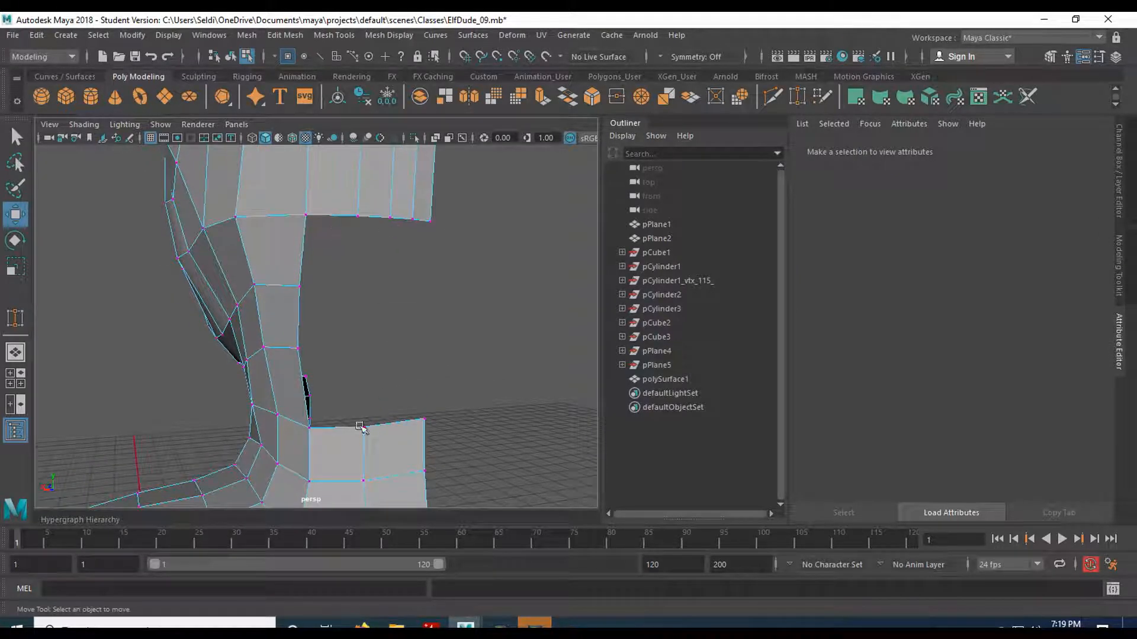
{"action": "left_click_drag", "start_coordinate": [457, 457], "coordinate": [442, 386], "text": "alt"}
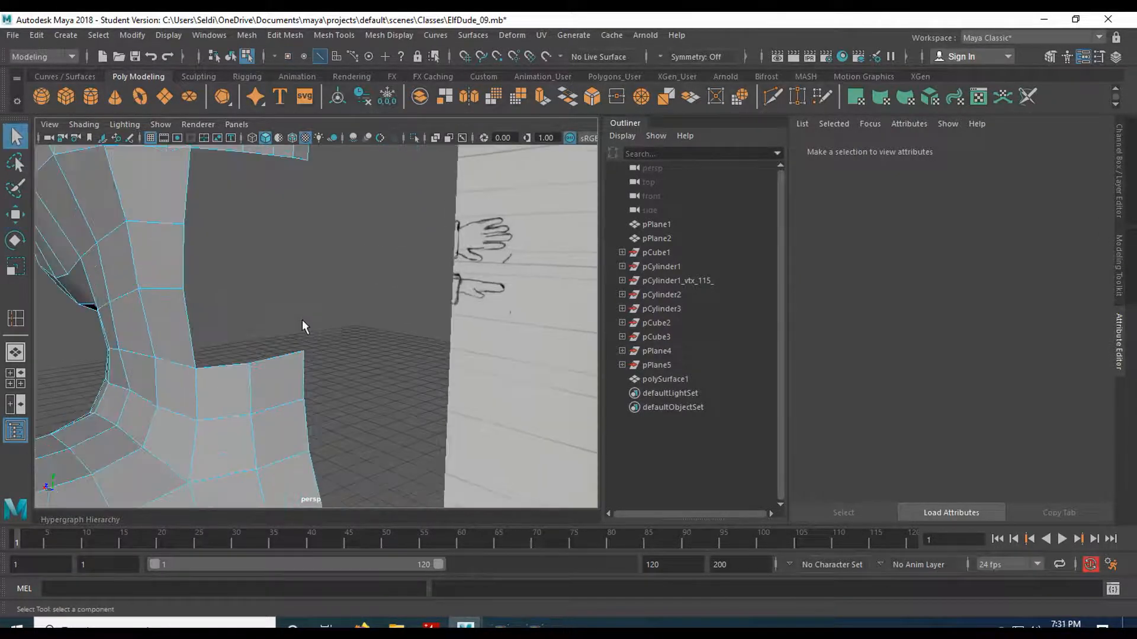
{"action": "middle_click_drag", "start_coordinate": [330, 365], "coordinate": [353, 400], "text": "alt"}
{"action": "left_click_drag", "start_coordinate": [353, 400], "coordinate": [197, 449], "text": "alt"}
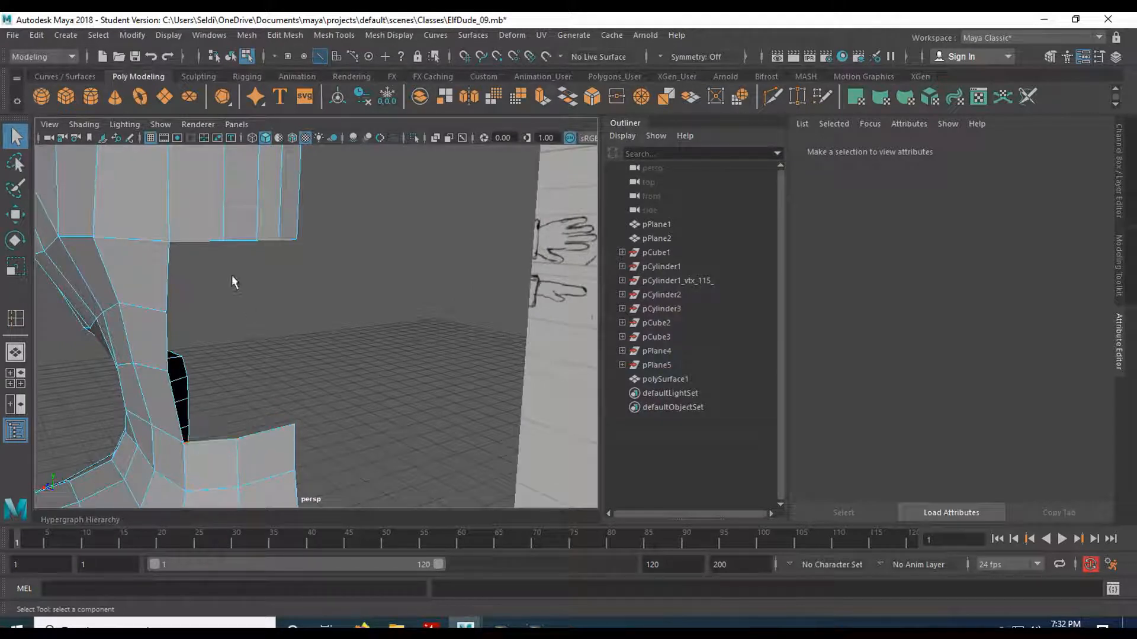
{"action": "left_click_drag", "start_coordinate": [228, 392], "coordinate": [258, 332], "text": "alt"}
{"action": "left_click_drag", "start_coordinate": [225, 369], "coordinate": [259, 319], "text": "alt"}
{"action": "left_click", "coordinate": [291, 395]}
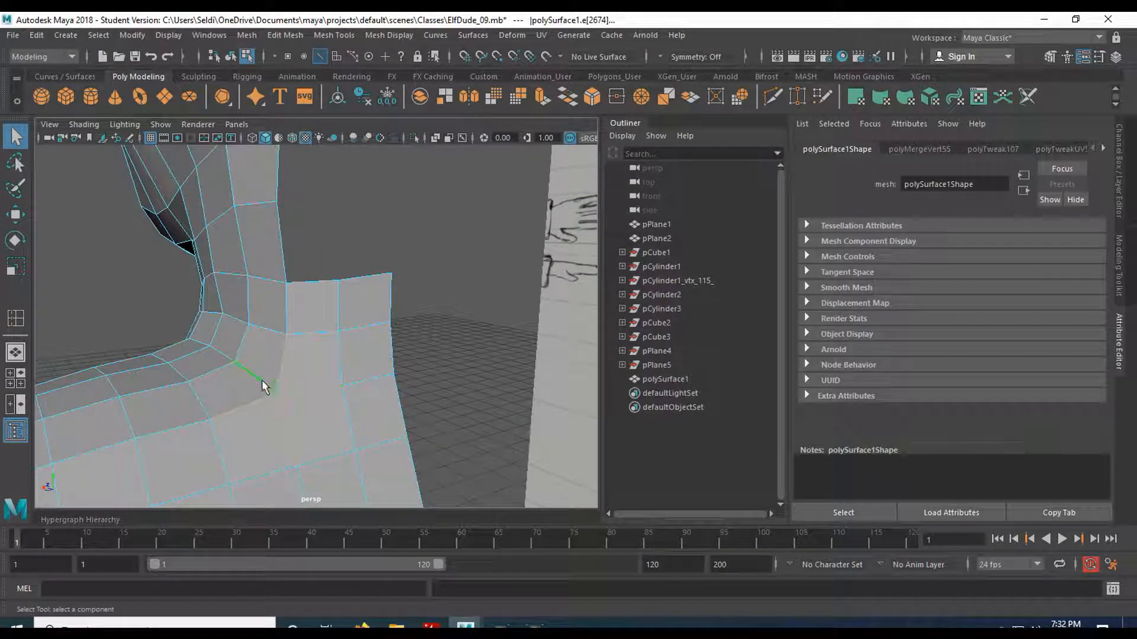
{"action": "left_click", "coordinate": [340, 259]}
{"action": "left_click_drag", "start_coordinate": [340, 260], "coordinate": [365, 265], "text": "alt"}
{"action": "right_click_drag", "start_coordinate": [364, 265], "coordinate": [367, 459], "text": "alt"}
{"action": "left_click_drag", "start_coordinate": [368, 459], "coordinate": [373, 430], "text": "alt"}
{"action": "left_click", "coordinate": [358, 340]}
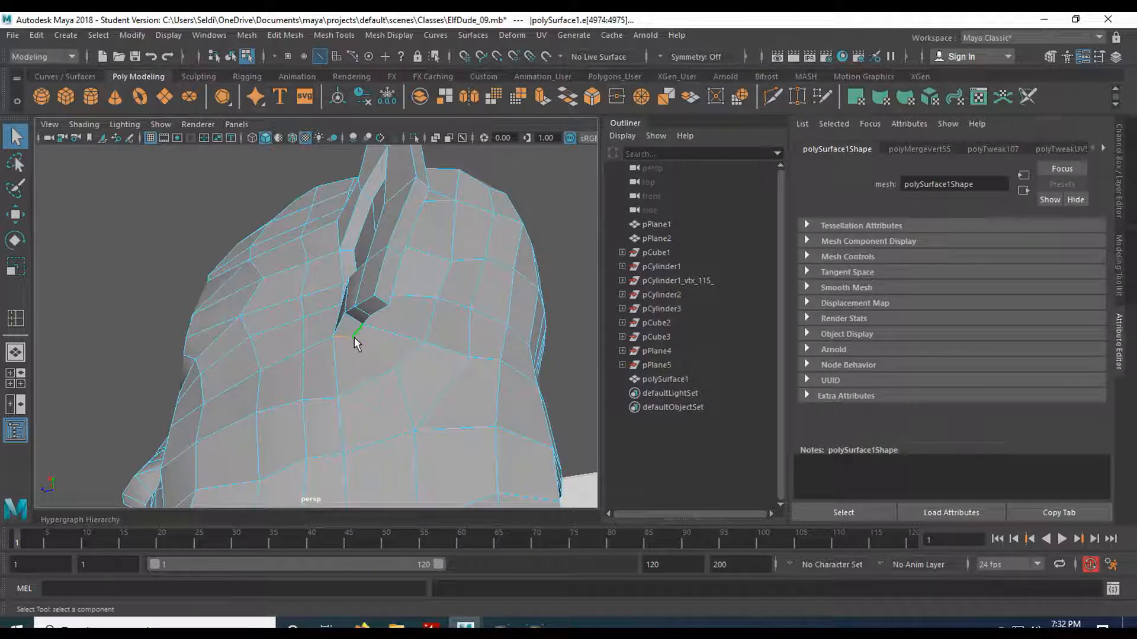
{"action": "left_click", "coordinate": [359, 341]}
{"action": "left_click_drag", "start_coordinate": [370, 351], "coordinate": [332, 353], "text": "alt"}
{"action": "left_click", "coordinate": [333, 353]}
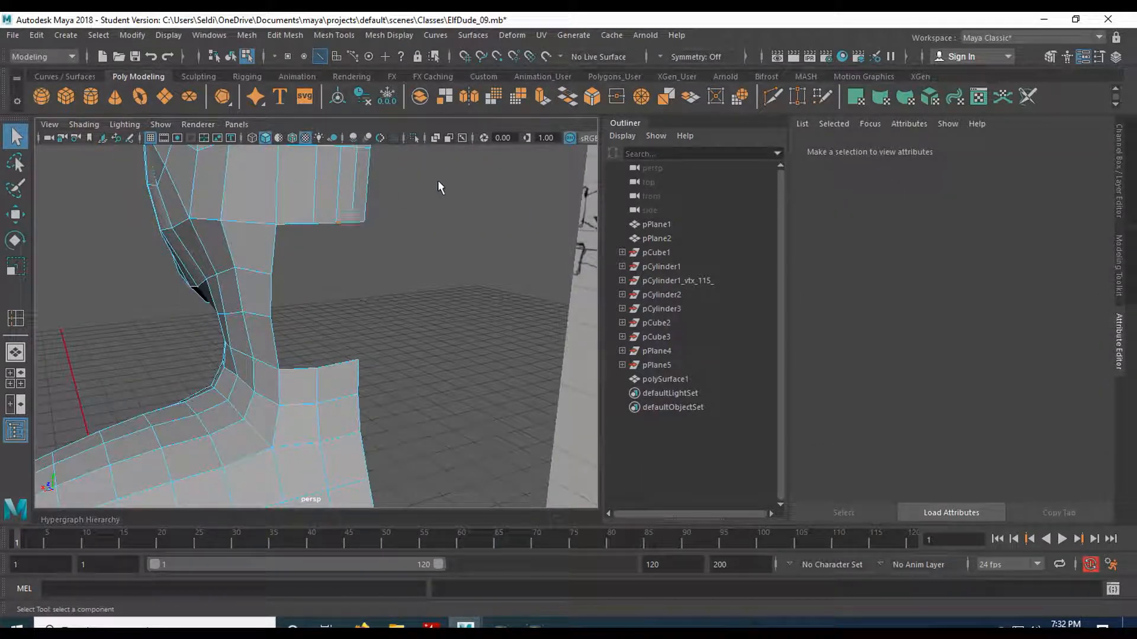
Try inserting a vertical edge loop through the neck base's rear column of faces beside the joined side strip
{"action": "left_click", "coordinate": [323, 38]}
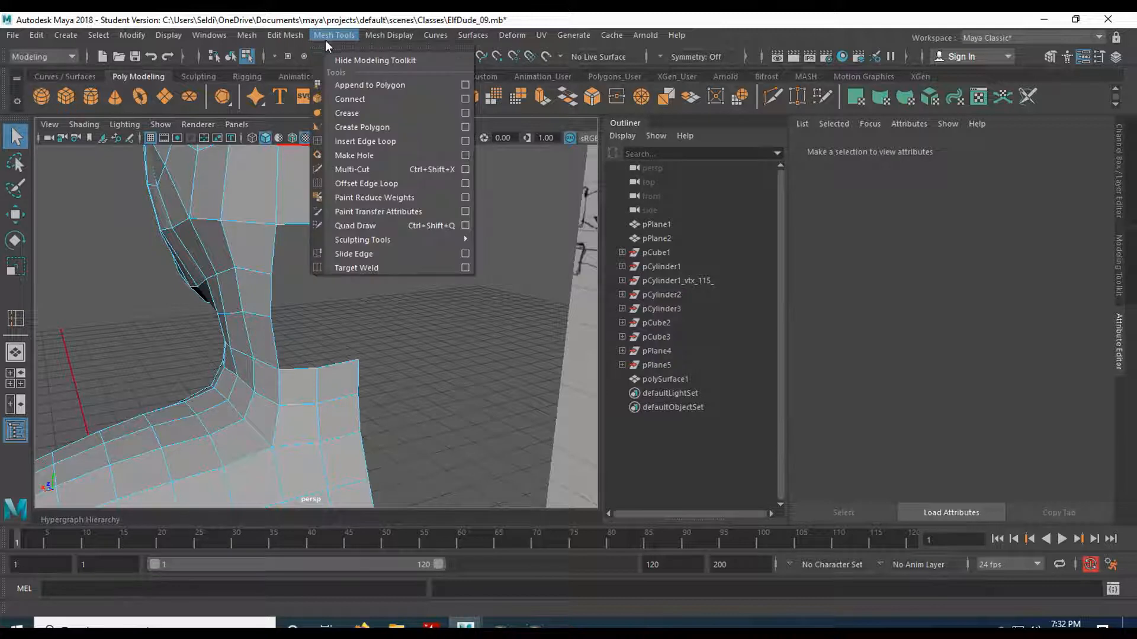
{"action": "left_click", "coordinate": [389, 141]}
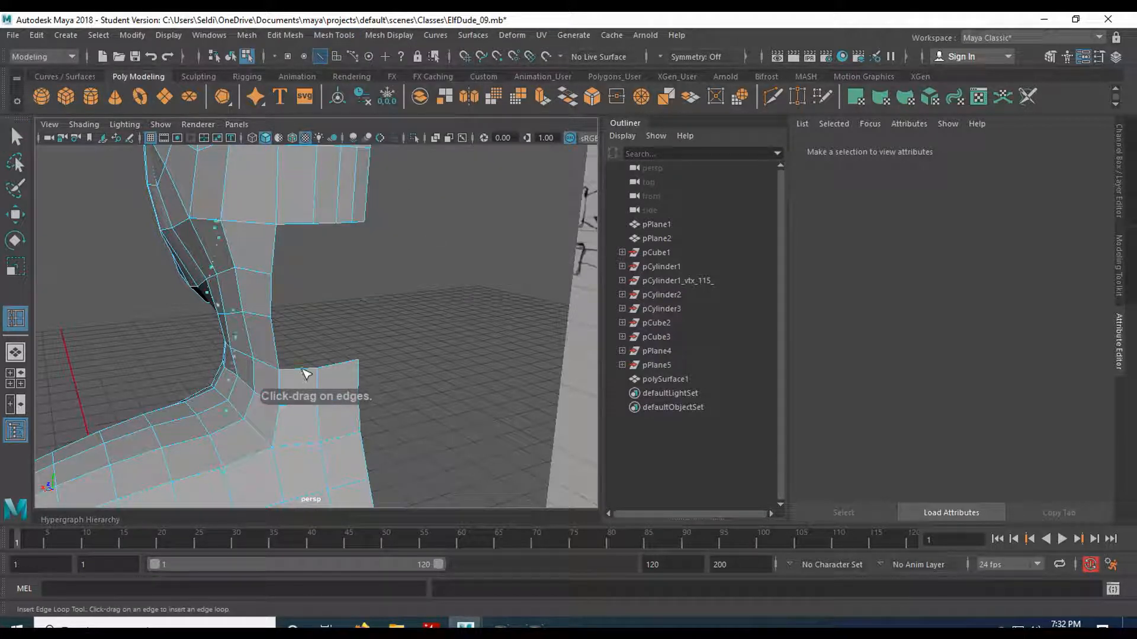
{"action": "left_click", "coordinate": [302, 369]}
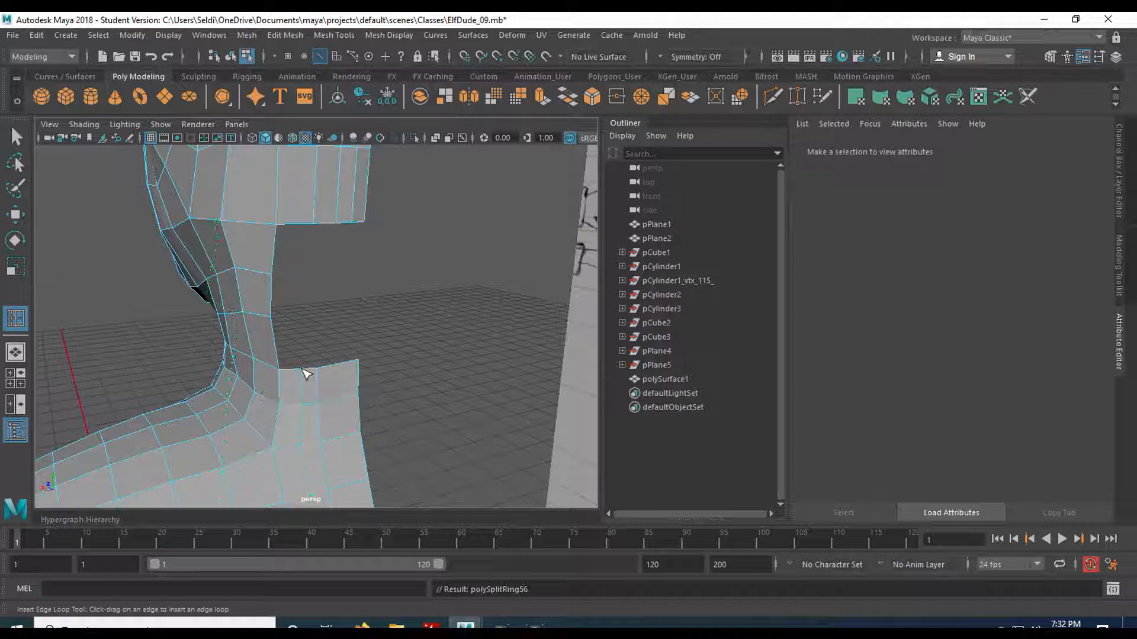
{"action": "key", "text": "q"}
{"action": "left_click", "coordinate": [302, 381]}
Trace the inserted edge loop across the chin, lips and face to check where it runs
{"action": "left_click_drag", "start_coordinate": [170, 299], "coordinate": [355, 315], "text": "alt"}
{"action": "left_click_drag", "start_coordinate": [279, 221], "coordinate": [249, 214], "text": "alt"}
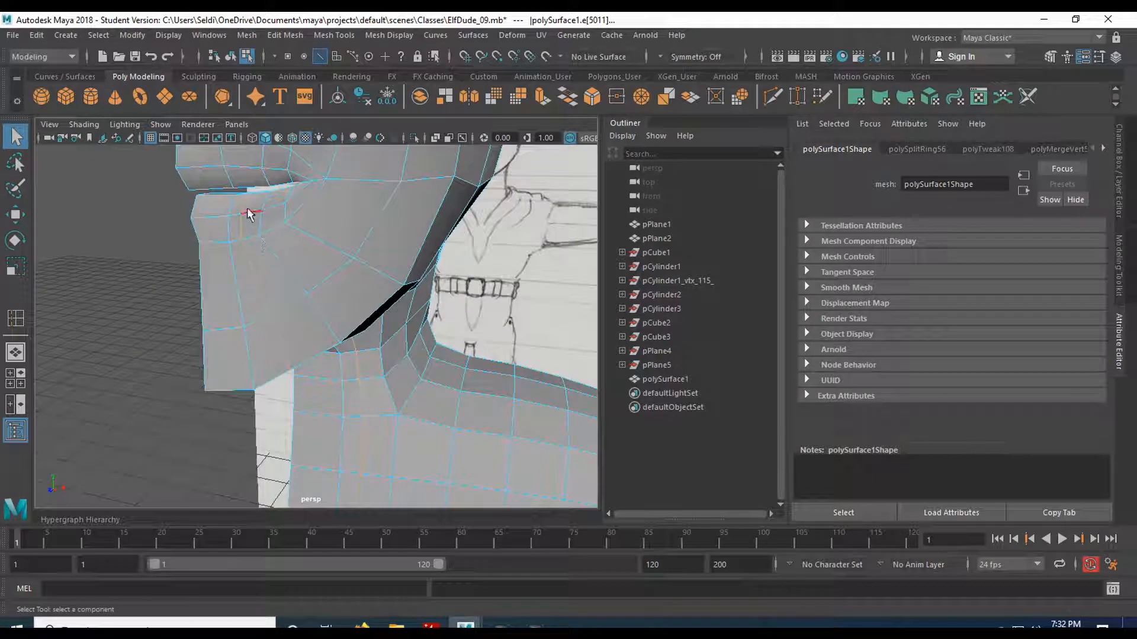
{"action": "middle_click_drag", "start_coordinate": [248, 208], "coordinate": [258, 259], "text": "alt"}
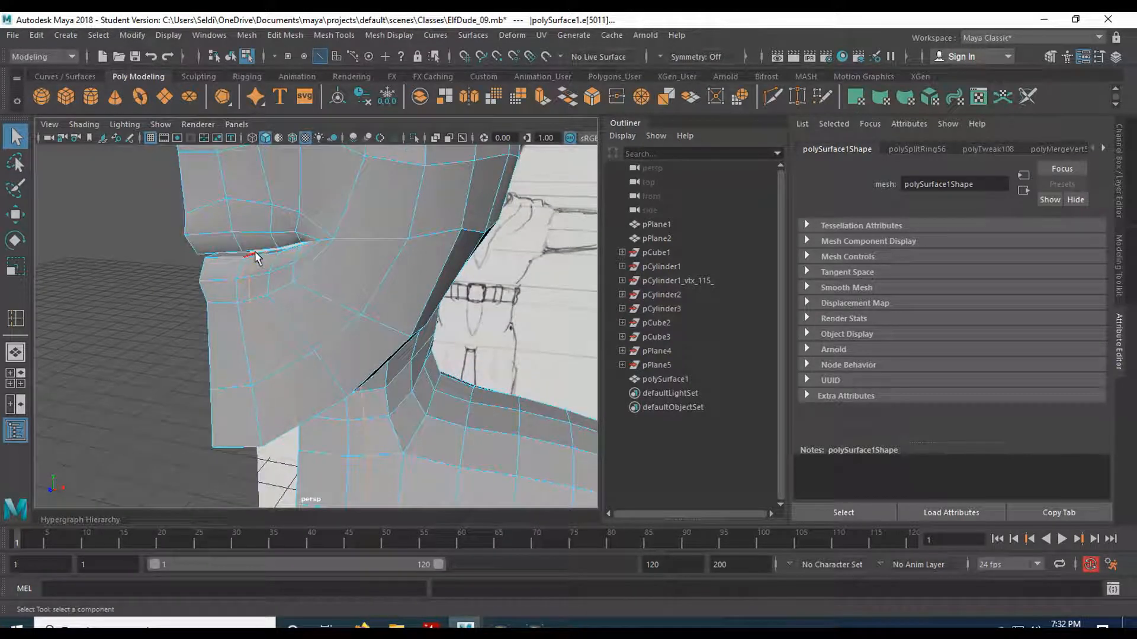
{"action": "left_click_drag", "start_coordinate": [246, 260], "coordinate": [350, 290], "text": "alt"}
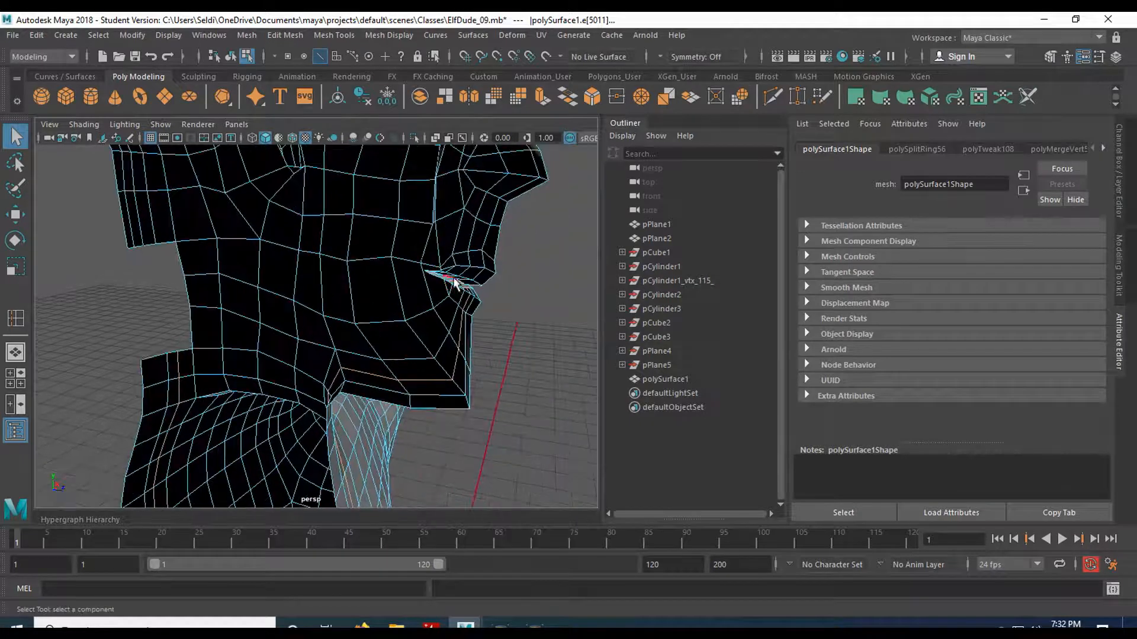
{"action": "mouse_move", "coordinate": [439, 278]}
{"action": "left_mouse_down", "text": "alt"}
{"action": "mouse_move", "coordinate": [255, 261]}
{"action": "mouse_move", "coordinate": [279, 289]}
{"action": "left_mouse_up", "text": "alt"}
{"action": "scroll", "coordinate": [280, 289], "scroll_direction": "up", "scroll_amount": 3}
{"action": "middle_click_drag", "start_coordinate": [281, 289], "coordinate": [307, 322], "text": "alt"}
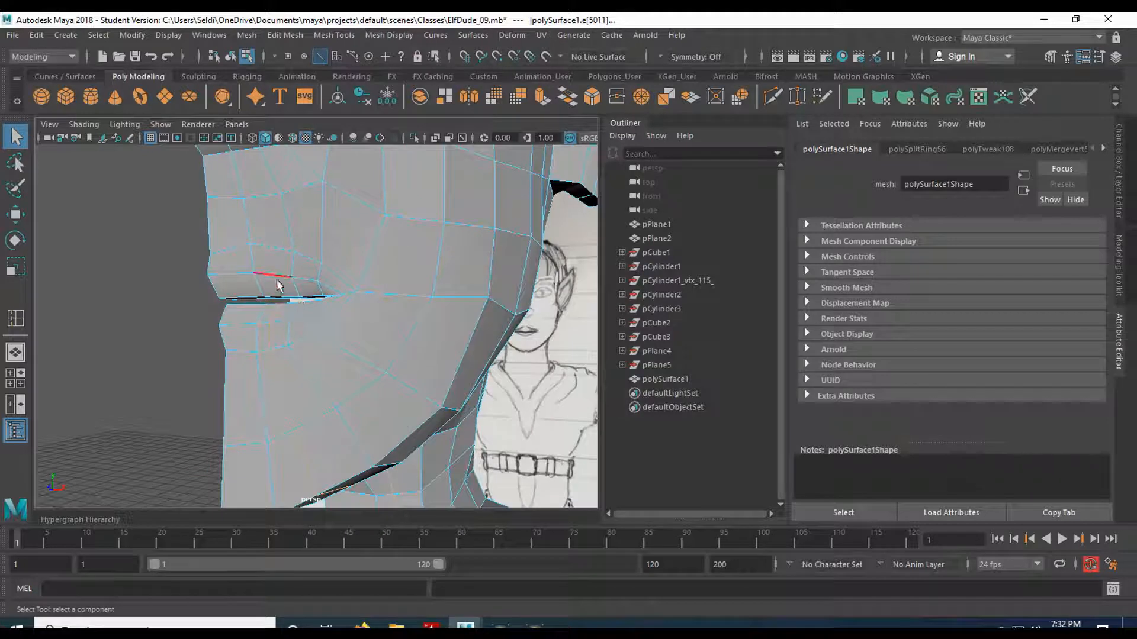
{"action": "middle_click_drag", "start_coordinate": [260, 232], "coordinate": [282, 321], "text": "alt"}
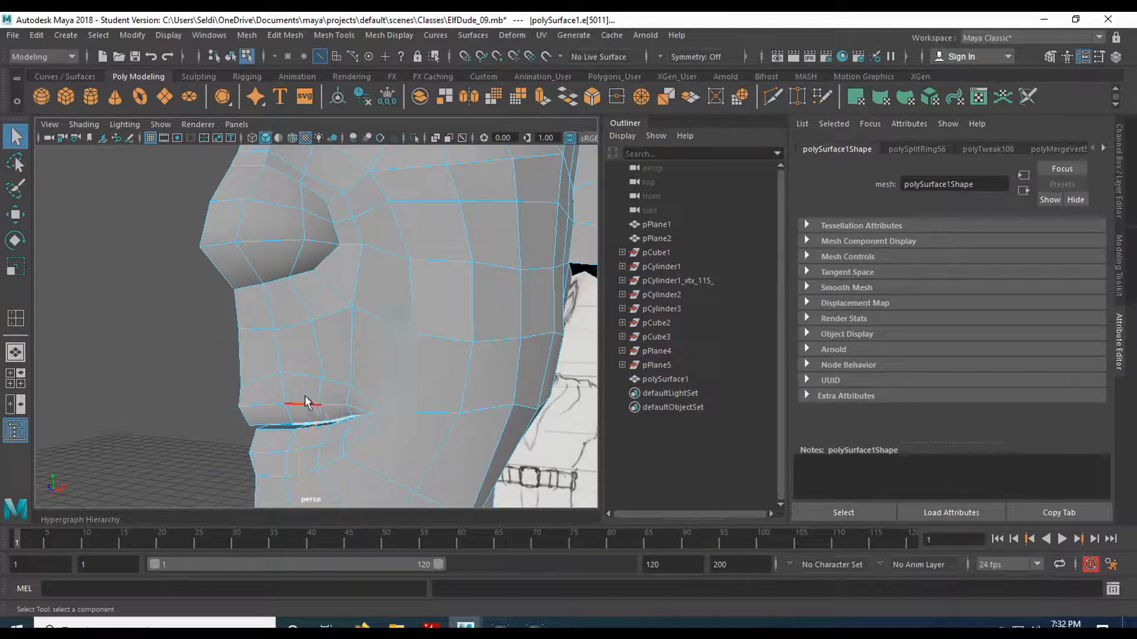
{"action": "middle_click_drag", "start_coordinate": [271, 240], "coordinate": [249, 409], "text": "alt"}
{"action": "left_click_drag", "start_coordinate": [278, 343], "coordinate": [202, 363], "text": "alt"}
{"action": "left_click_drag", "start_coordinate": [296, 185], "coordinate": [233, 219], "text": "alt"}
{"action": "scroll", "coordinate": [385, 350], "scroll_direction": "down", "scroll_amount": 5}
{"action": "left_click_drag", "start_coordinate": [386, 349], "coordinate": [285, 254], "text": "alt"}
{"action": "left_click_drag", "start_coordinate": [369, 304], "coordinate": [338, 375], "text": "alt"}
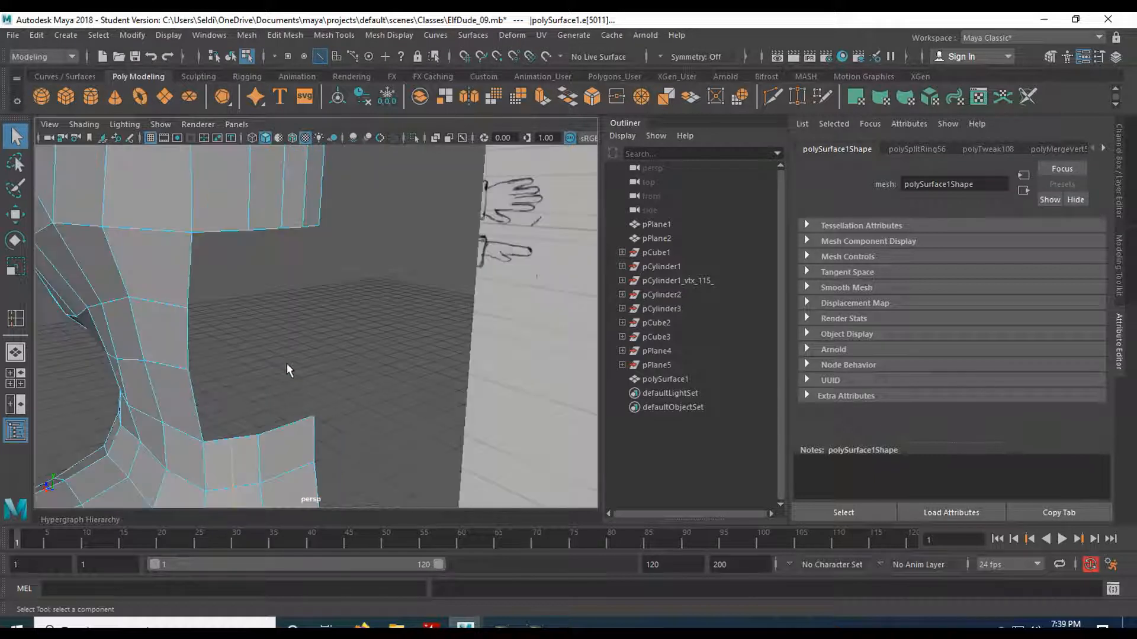
{"action": "mouse_move", "coordinate": [287, 370]}
{"action": "left_mouse_down", "text": "alt"}
{"action": "mouse_move", "coordinate": [274, 312]}
{"action": "mouse_move", "coordinate": [270, 350]}
{"action": "left_mouse_up", "text": "alt"}
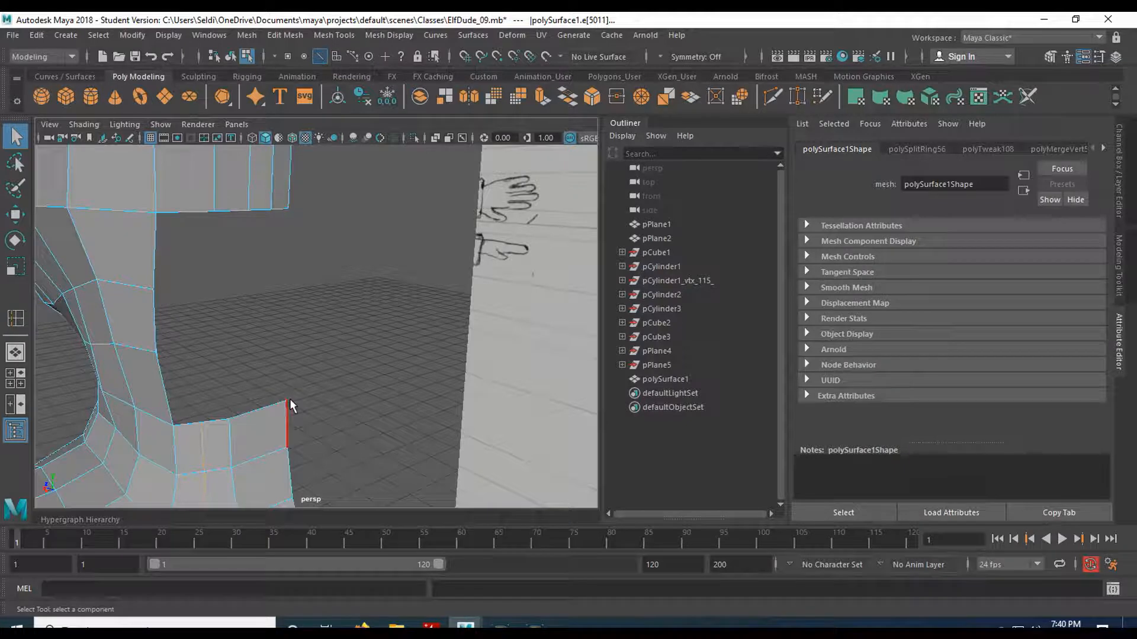
Undo the inserted edge loop and clear the selection
{"action": "key", "text": "ctrl+z"}
{"action": "key", "text": "ctrl+z"}
{"action": "key", "text": "ctrl+z"}
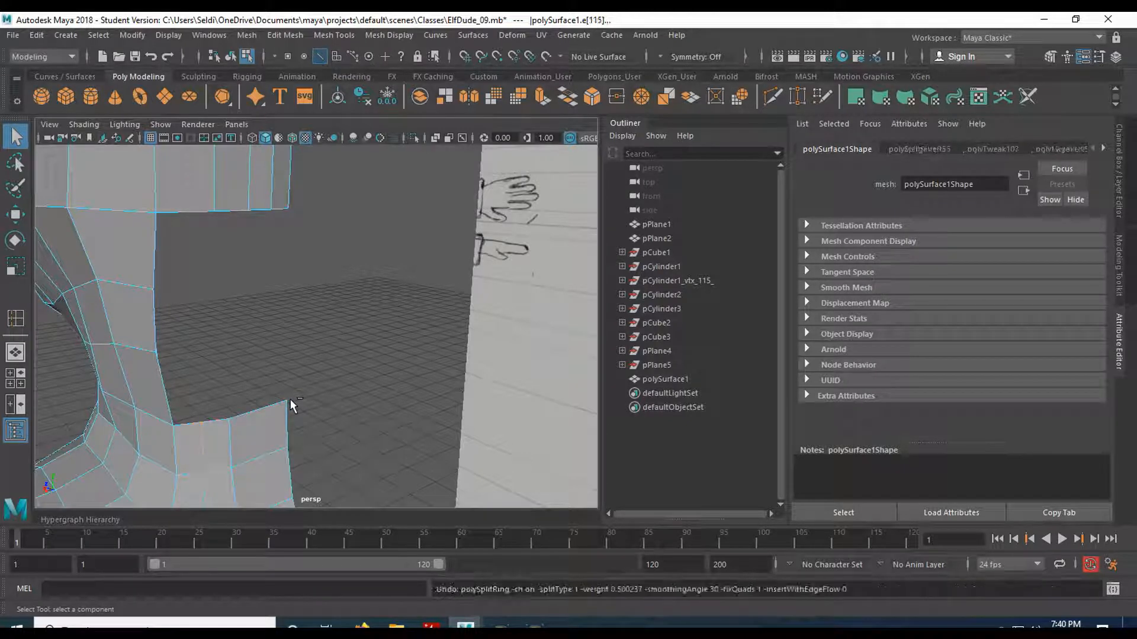
{"action": "left_click", "coordinate": [258, 368]}
Delete the row of faces joining the head's lower edge to the neck base, from the rear side around to the front
{"action": "left_click_drag", "start_coordinate": [202, 365], "coordinate": [230, 362], "text": "alt"}
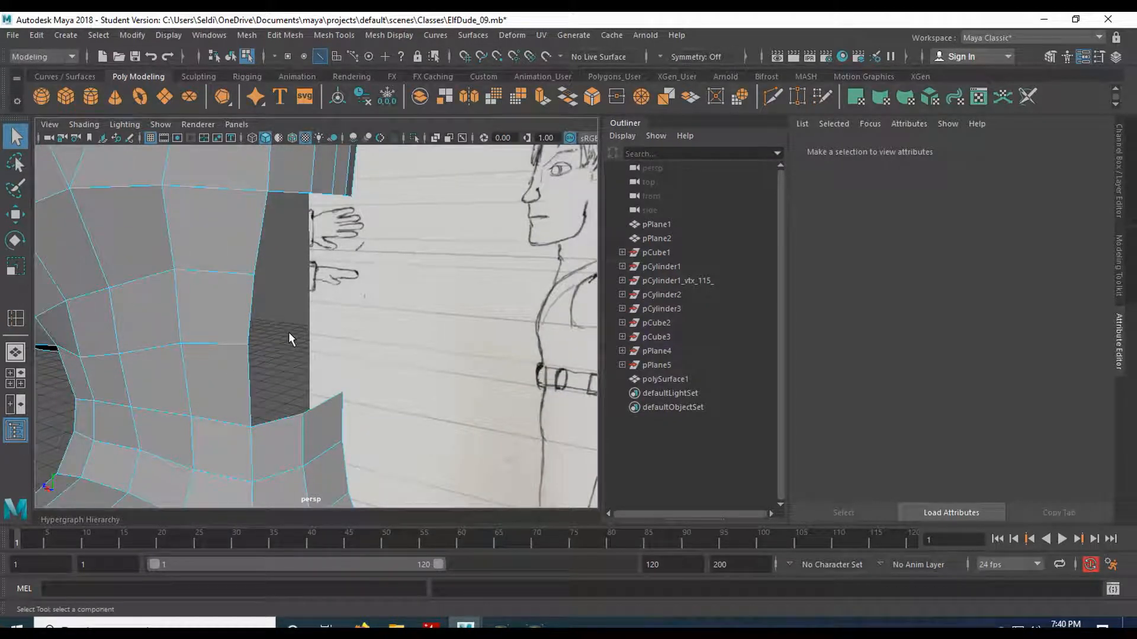
{"action": "left_click_drag", "start_coordinate": [284, 342], "coordinate": [328, 300], "text": "alt"}
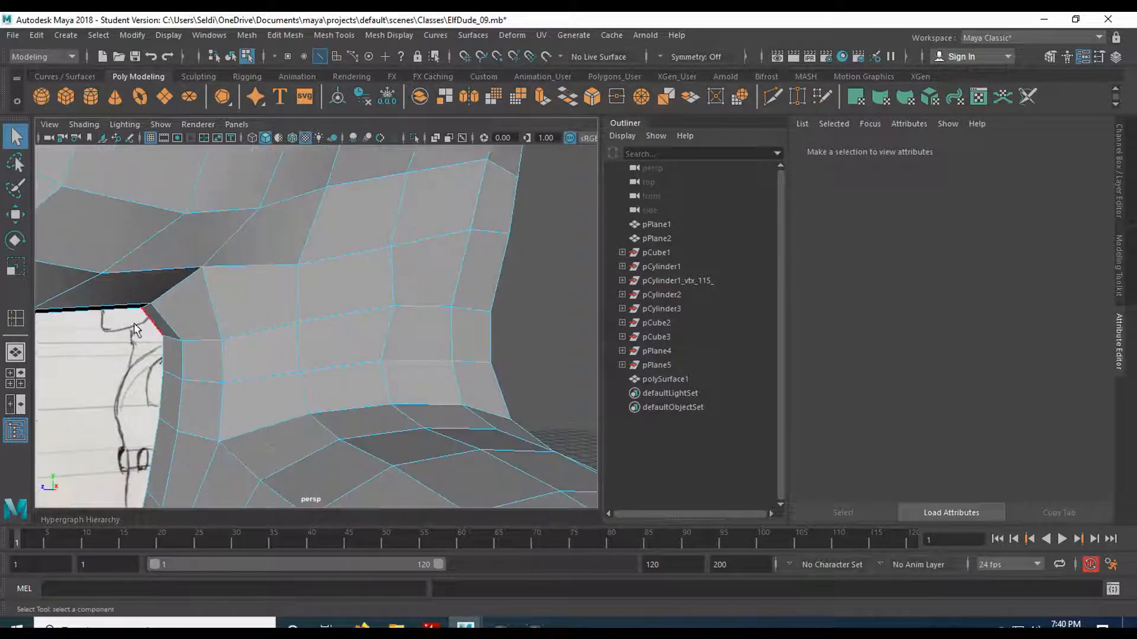
{"action": "right_click", "coordinate": [239, 299]}
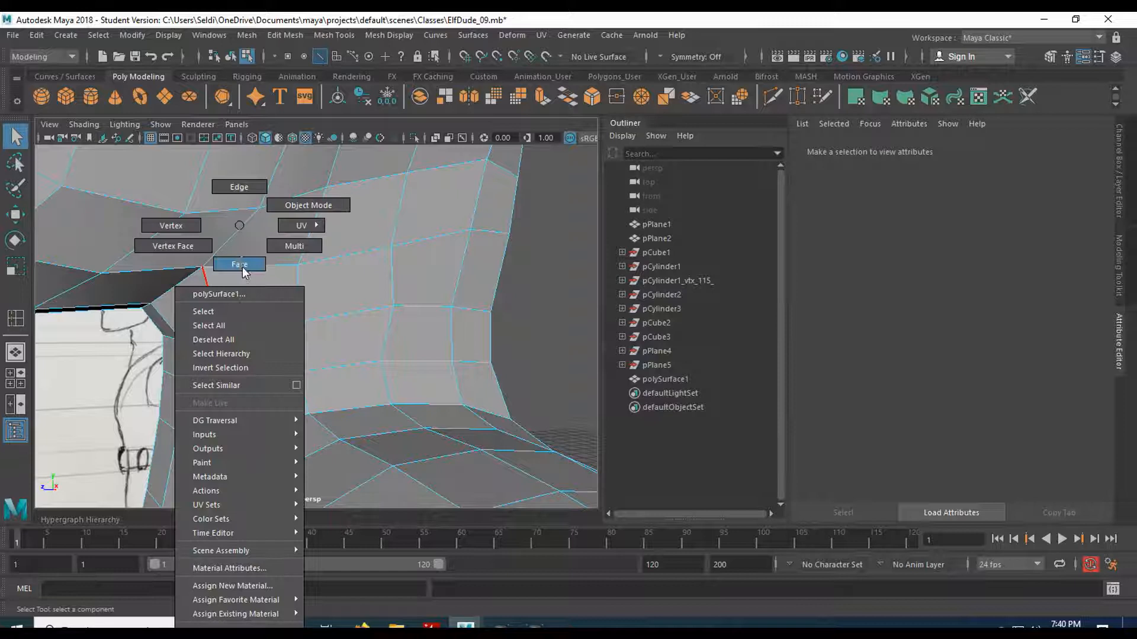
{"action": "right_click_drag", "start_coordinate": [242, 268], "coordinate": [242, 269]}
{"action": "left_click_drag", "start_coordinate": [191, 307], "coordinate": [268, 309], "text": "alt"}
{"action": "left_click", "coordinate": [297, 304]}
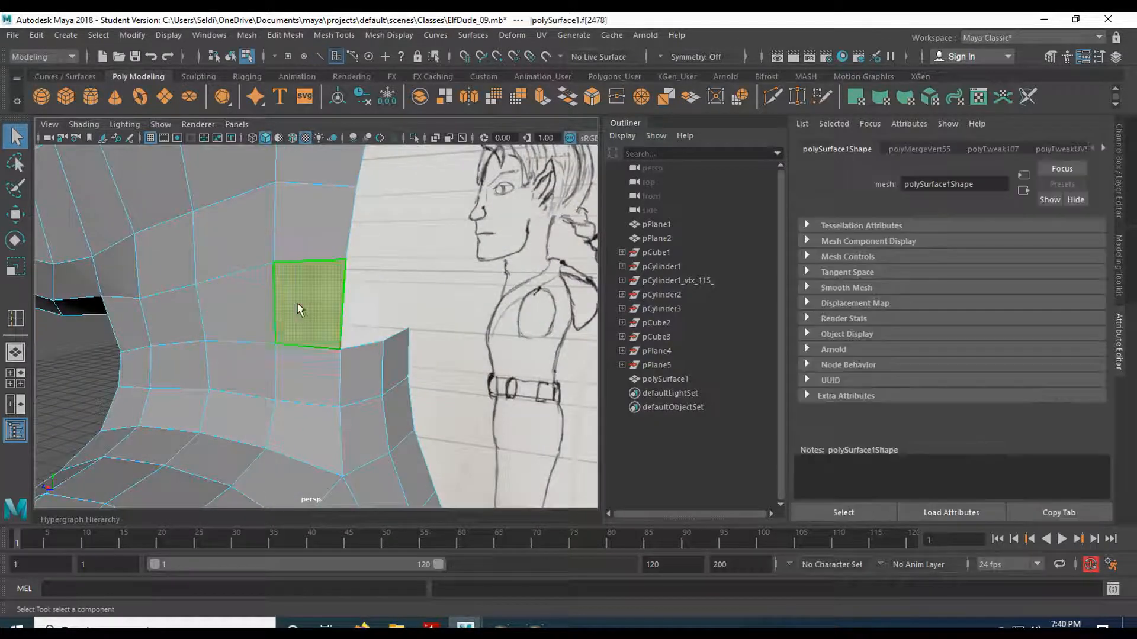
{"action": "double_click", "coordinate": [245, 311], "text": "shift"}
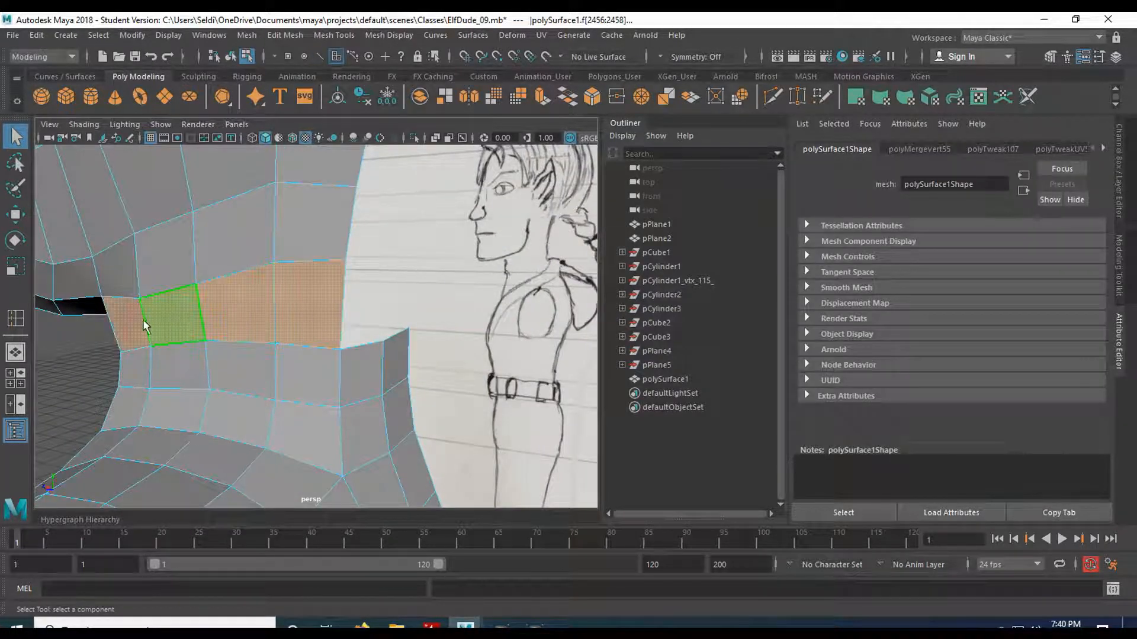
{"action": "left_click_drag", "start_coordinate": [221, 312], "coordinate": [300, 309], "text": "alt"}
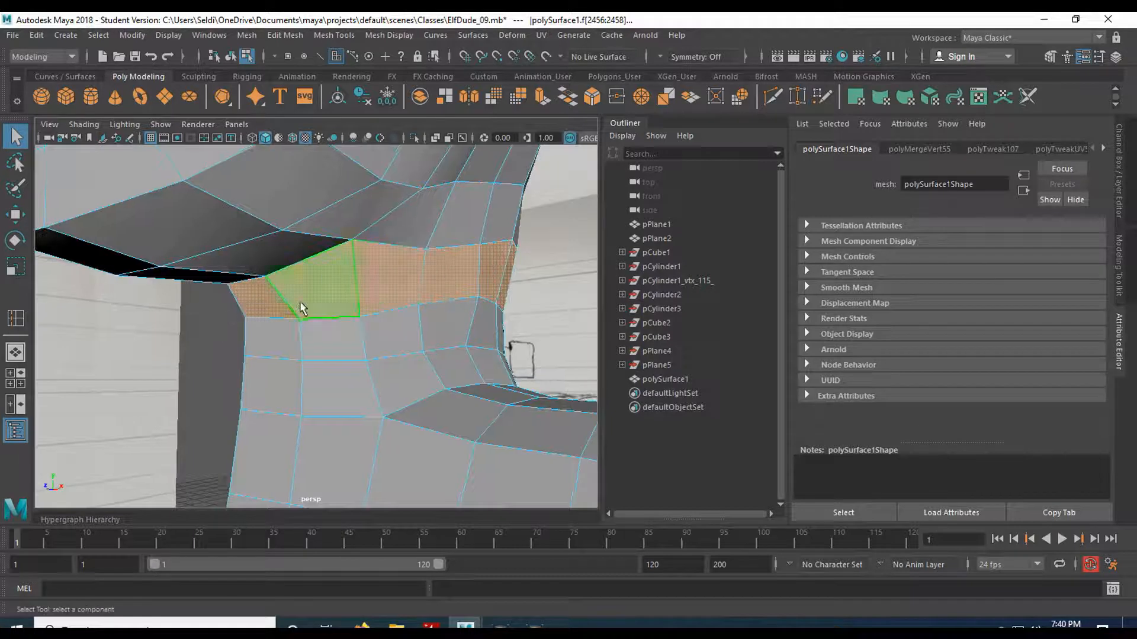
{"action": "left_click", "coordinate": [253, 320], "text": "shift"}
{"action": "key", "text": "Delete"}
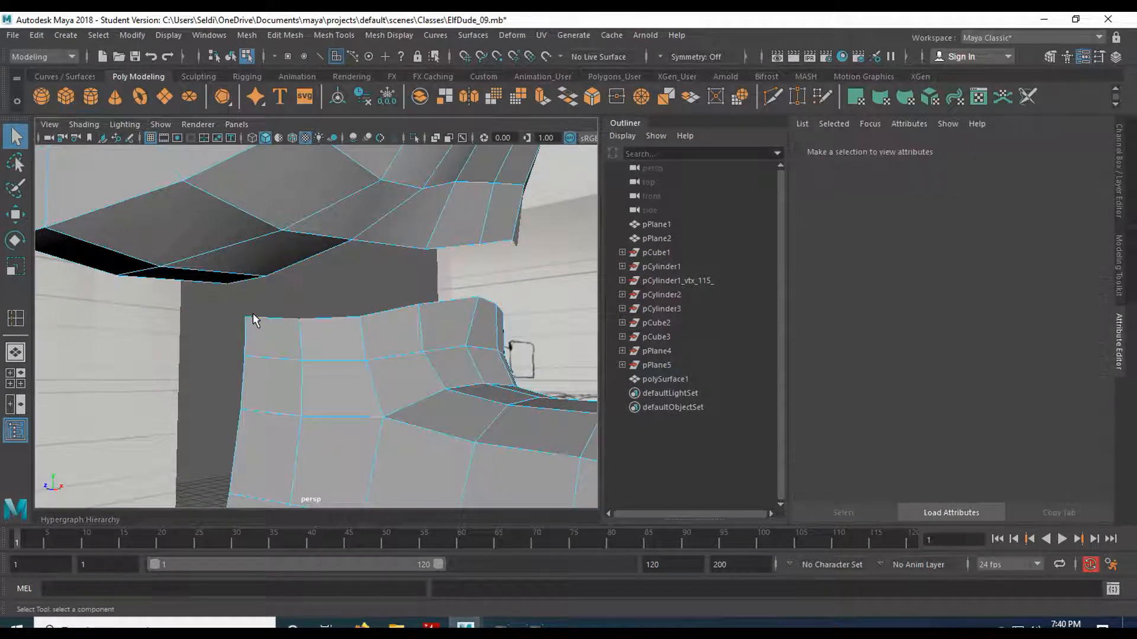
Insert two vertical edge loops through the two rear columns of faces on the separated neck base
{"action": "left_click_drag", "start_coordinate": [358, 303], "coordinate": [162, 263], "text": "alt"}
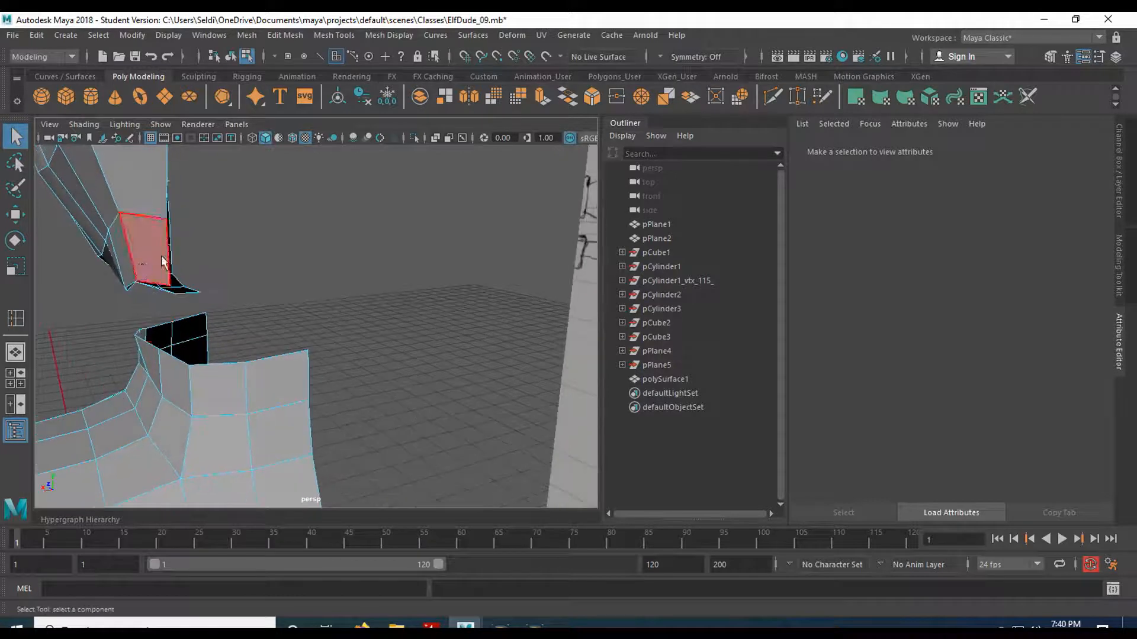
{"action": "right_click_drag", "start_coordinate": [268, 381], "coordinate": [326, 207]}
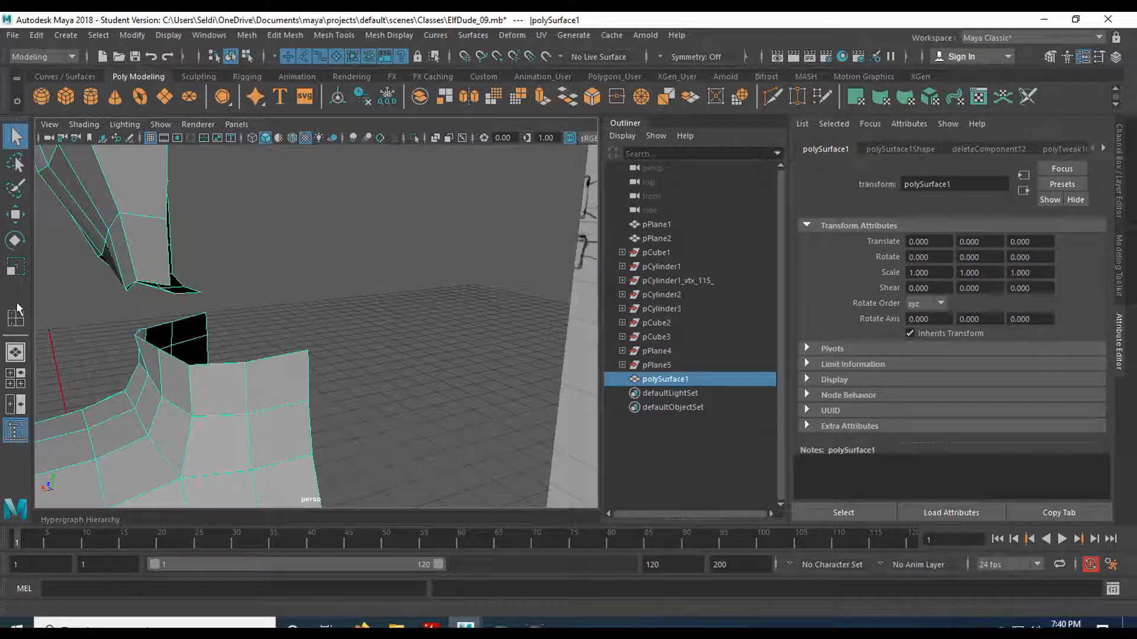
{"action": "left_click", "coordinate": [18, 318]}
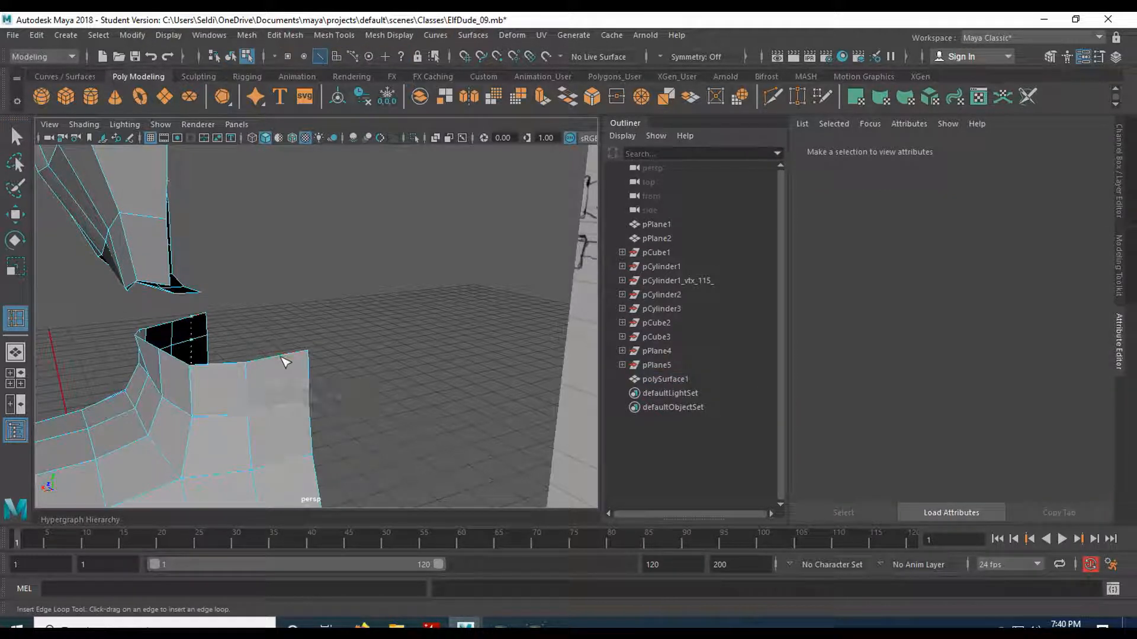
{"action": "left_click", "coordinate": [281, 358]}
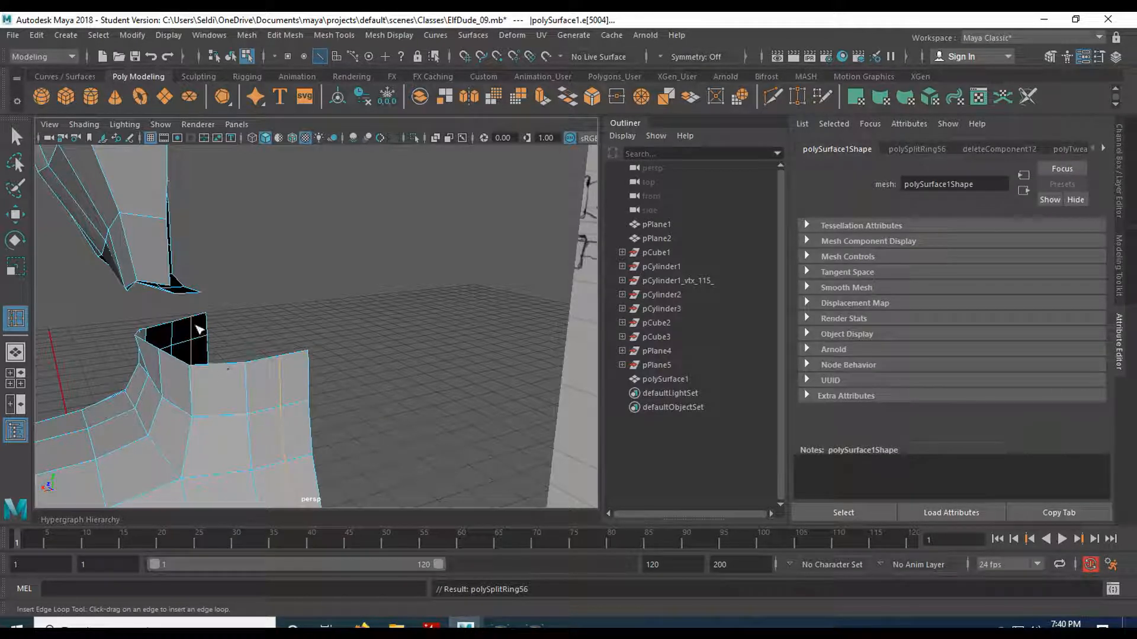
{"action": "left_click", "coordinate": [214, 365]}
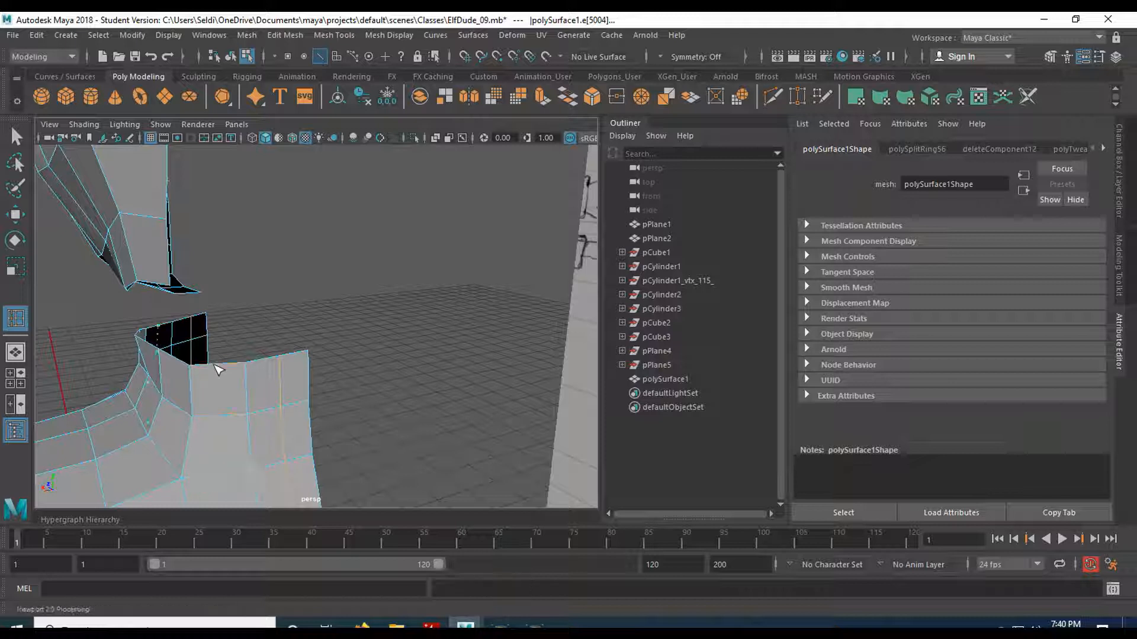
{"action": "left_click", "coordinate": [219, 370]}
{"action": "left_click_drag", "start_coordinate": [266, 326], "coordinate": [242, 312], "text": "alt"}
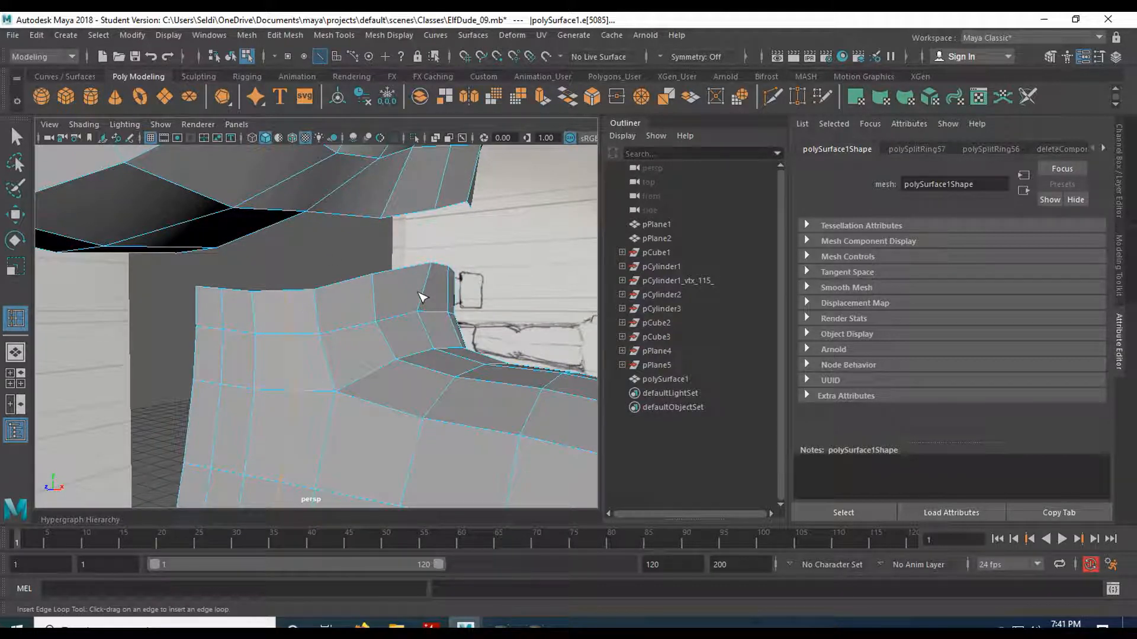
Bridge the head's lower edge under the chin to the neck's top edge at the front centre
{"action": "key", "text": "q"}
{"action": "mouse_move", "coordinate": [410, 288]}
{"action": "left_mouse_down", "text": "alt"}
{"action": "mouse_move", "coordinate": [294, 264]}
{"action": "mouse_move", "coordinate": [320, 258]}
{"action": "mouse_move", "coordinate": [300, 248]}
{"action": "mouse_move", "coordinate": [330, 250]}
{"action": "mouse_move", "coordinate": [269, 248]}
{"action": "left_mouse_up", "text": "alt"}
{"action": "right_click_drag", "start_coordinate": [269, 248], "coordinate": [310, 364]}
{"action": "mouse_move", "coordinate": [311, 364]}
{"action": "left_mouse_down", "text": "alt"}
{"action": "mouse_move", "coordinate": [251, 331]}
{"action": "mouse_move", "coordinate": [262, 328]}
{"action": "left_mouse_up", "text": "alt"}
{"action": "left_click", "coordinate": [133, 284]}
{"action": "left_click_drag", "start_coordinate": [272, 279], "coordinate": [202, 303], "text": "alt"}
{"action": "left_click", "coordinate": [182, 263]}
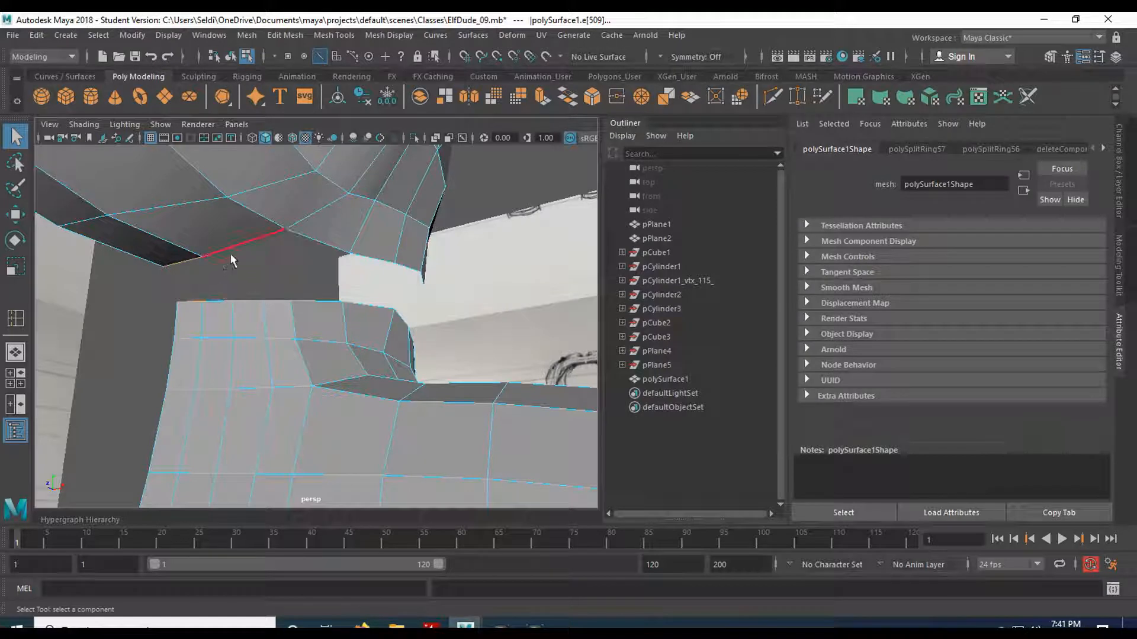
{"action": "middle_click_drag", "start_coordinate": [291, 274], "coordinate": [185, 323], "text": "alt"}
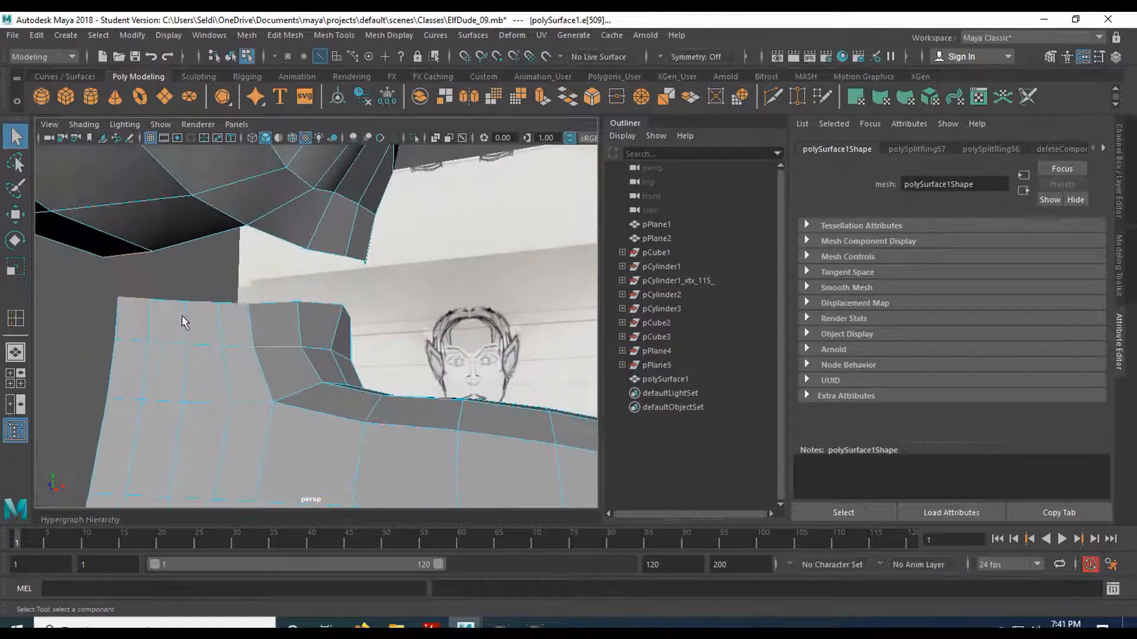
{"action": "right_click_drag", "start_coordinate": [132, 258], "coordinate": [131, 429], "text": "shift"}
{"action": "left_click", "coordinate": [194, 323]}
Move the front vertices of the neck's upper two rows sideways in the front view to even out their spacing
{"action": "right_click_drag", "start_coordinate": [195, 226], "coordinate": [127, 225]}
{"action": "key", "text": "space"}
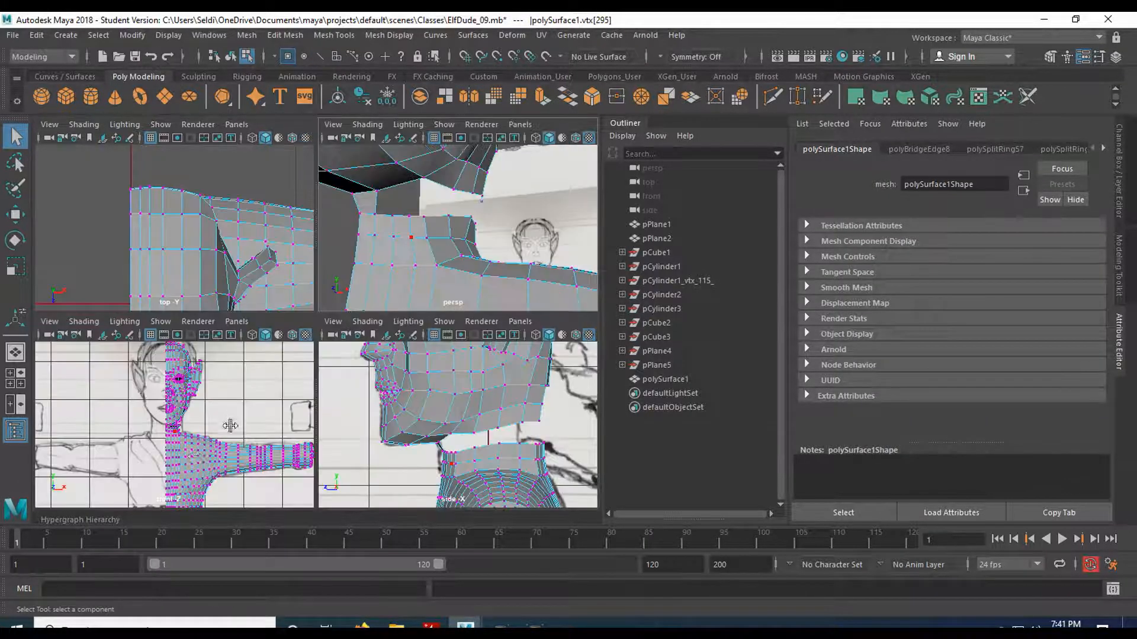
{"action": "key", "text": "space"}
{"action": "scroll", "coordinate": [195, 379], "scroll_direction": "up", "scroll_amount": 10}
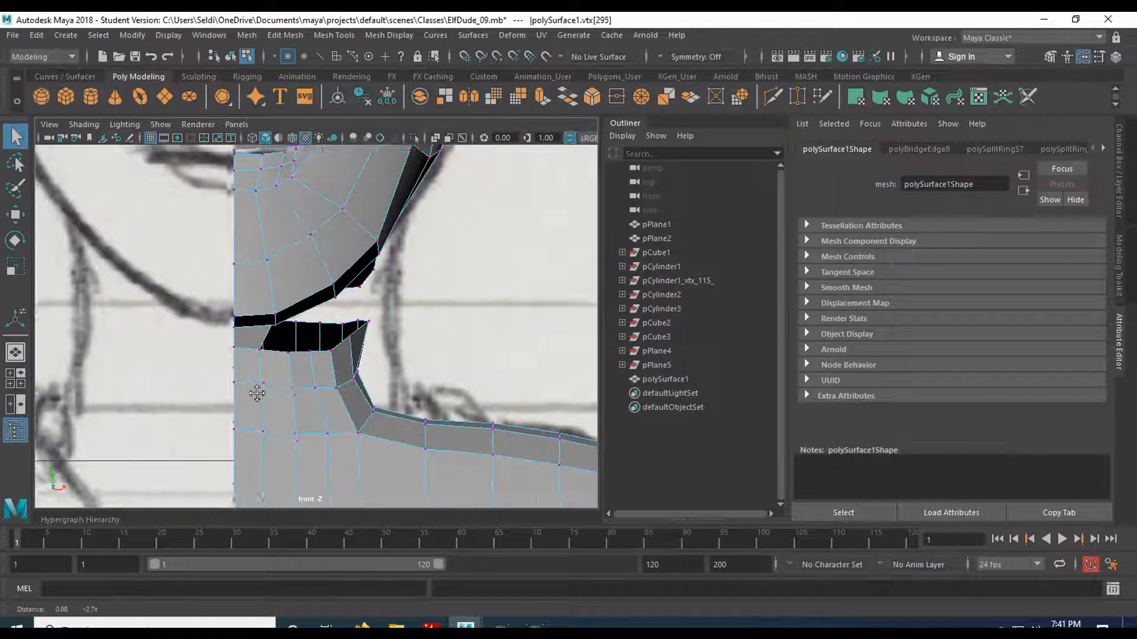
{"action": "middle_click_drag", "start_coordinate": [170, 342], "coordinate": [112, 381], "text": "alt"}
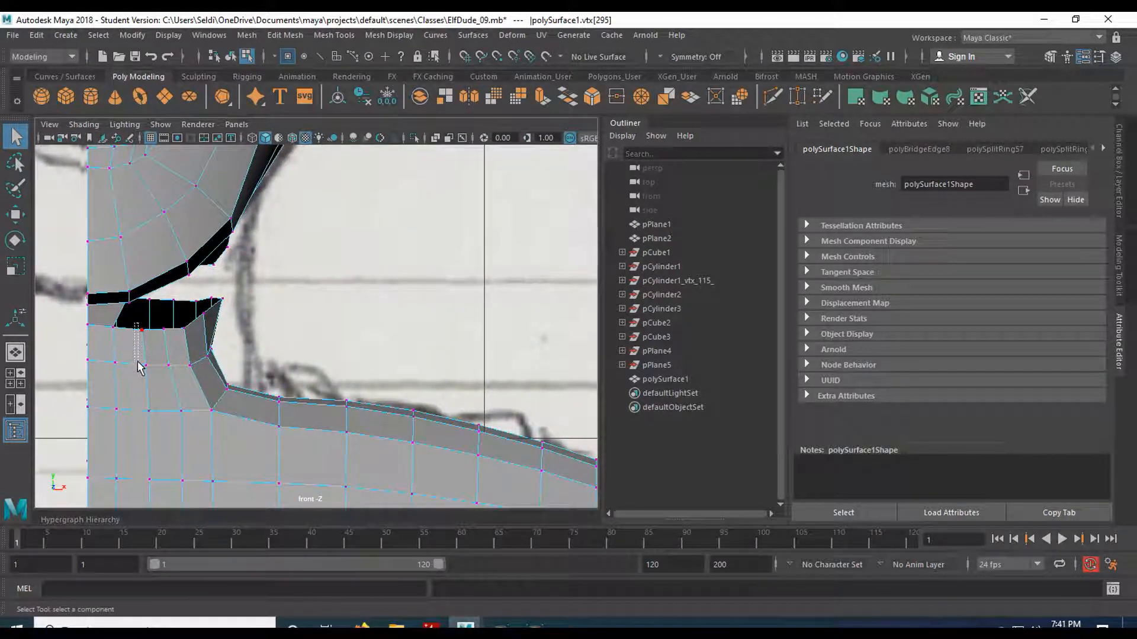
{"action": "left_click", "coordinate": [137, 332]}
{"action": "left_click", "coordinate": [191, 356]}
{"action": "key", "text": "w"}
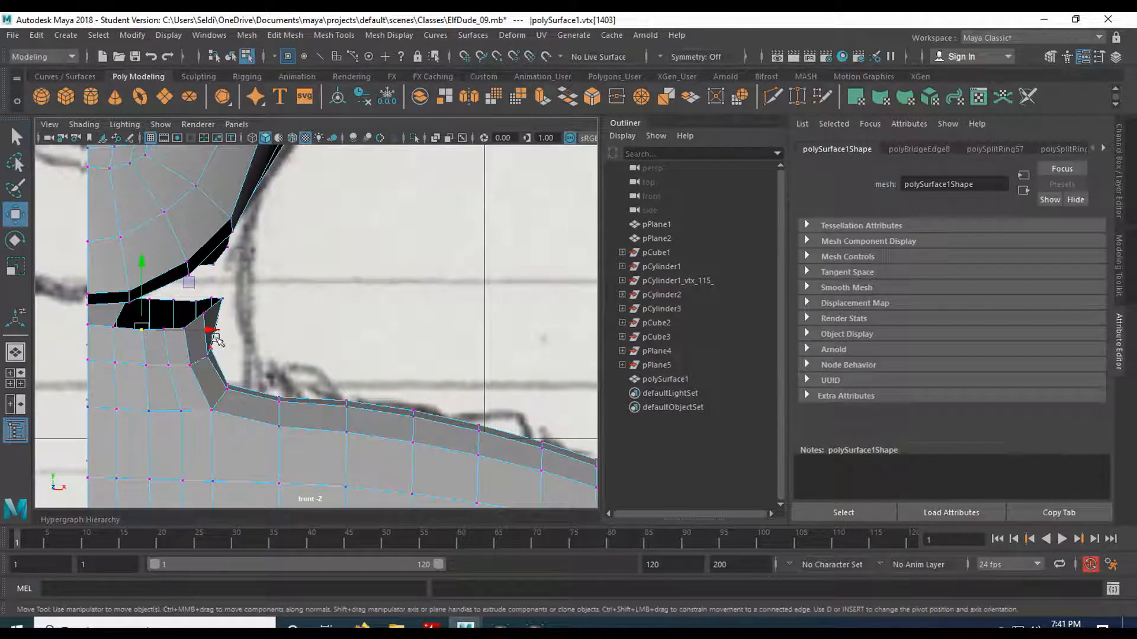
{"action": "left_click", "coordinate": [147, 366]}
{"action": "left_click_drag", "start_coordinate": [190, 363], "coordinate": [245, 328]}
{"action": "left_click", "coordinate": [173, 327]}
{"action": "left_click", "coordinate": [199, 372]}
Reposition a vertex along the neck's front rim in the perspective view
{"action": "key", "text": "space"}
{"action": "key", "text": "space"}
{"action": "left_click_drag", "start_coordinate": [430, 254], "coordinate": [106, 363], "text": "alt"}
{"action": "left_click", "coordinate": [124, 289]}
{"action": "left_click_drag", "start_coordinate": [70, 290], "coordinate": [98, 283]}
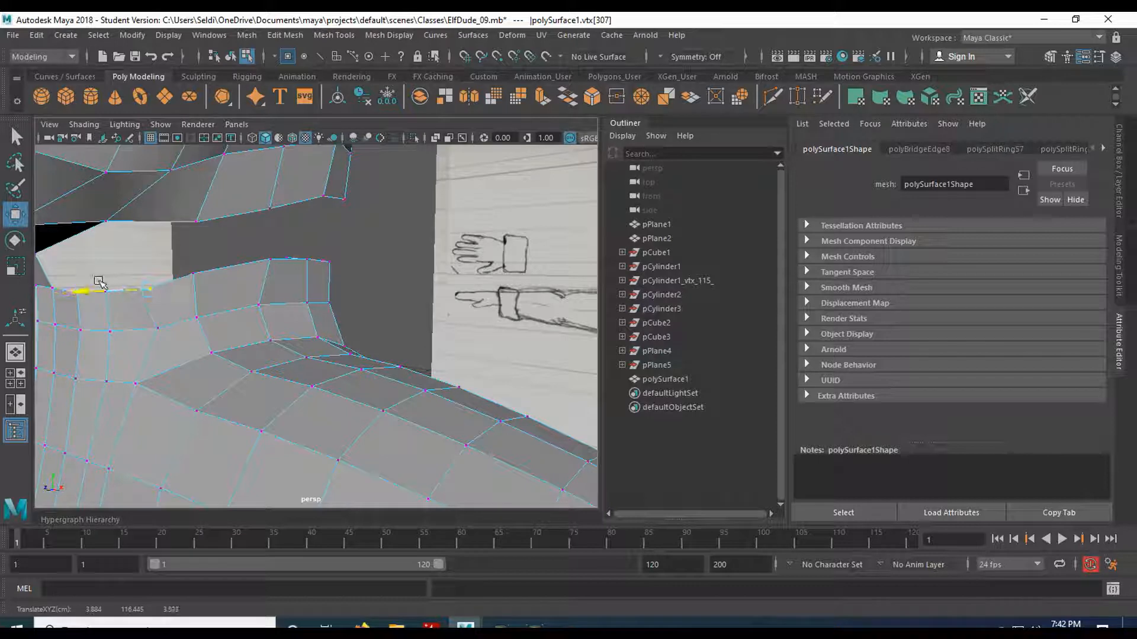
Adjust the vertices where the neck's front turns into its side to smooth the edge flow
{"action": "mouse_move", "coordinate": [188, 344]}
{"action": "left_mouse_down", "text": "alt"}
{"action": "mouse_move", "coordinate": [249, 345]}
{"action": "mouse_move", "coordinate": [292, 373]}
{"action": "mouse_move", "coordinate": [245, 396]}
{"action": "left_mouse_up", "text": "alt"}
{"action": "left_click", "coordinate": [271, 348]}
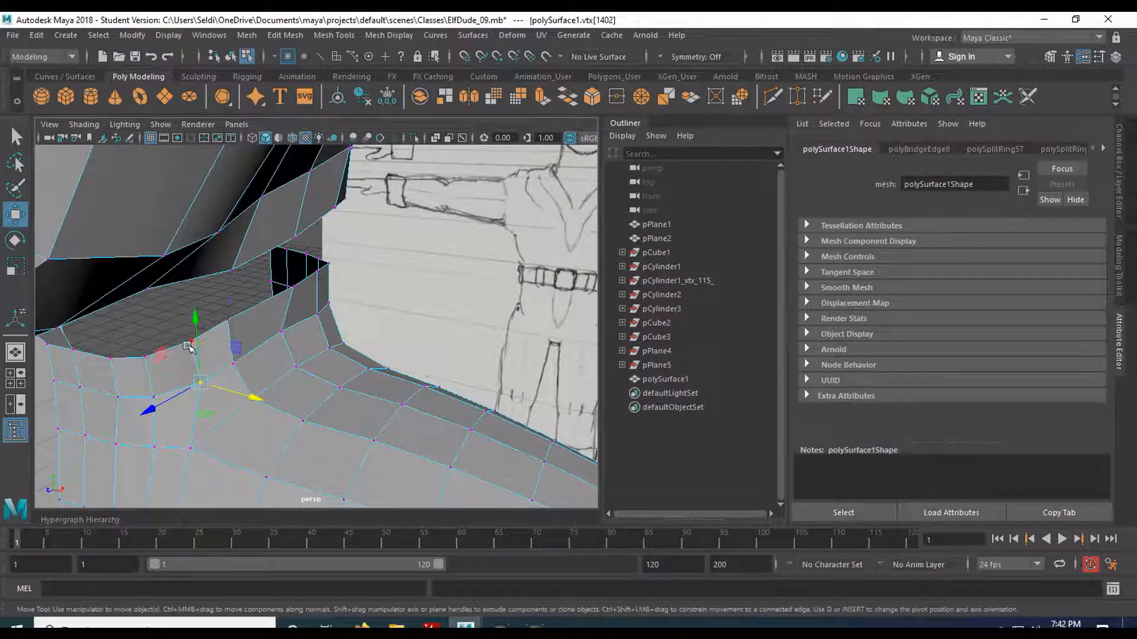
{"action": "mouse_move", "coordinate": [231, 350]}
{"action": "left_mouse_down"}
{"action": "mouse_move", "coordinate": [203, 375]}
{"action": "mouse_move", "coordinate": [152, 363]}
{"action": "mouse_move", "coordinate": [196, 360]}
{"action": "mouse_move", "coordinate": [160, 354]}
{"action": "mouse_move", "coordinate": [245, 409]}
{"action": "mouse_move", "coordinate": [240, 362]}
{"action": "left_mouse_up"}
{"action": "left_click", "coordinate": [158, 384]}
{"action": "left_click", "coordinate": [181, 403]}
{"action": "mouse_move", "coordinate": [120, 417]}
{"action": "left_mouse_down"}
{"action": "mouse_move", "coordinate": [178, 385]}
{"action": "mouse_move", "coordinate": [183, 355]}
{"action": "mouse_move", "coordinate": [190, 373]}
{"action": "mouse_move", "coordinate": [201, 355]}
{"action": "mouse_move", "coordinate": [211, 312]}
{"action": "mouse_move", "coordinate": [184, 278]}
{"action": "mouse_move", "coordinate": [184, 252]}
{"action": "left_mouse_up"}
{"action": "left_click", "coordinate": [202, 245]}
{"action": "left_click_drag", "start_coordinate": [263, 243], "coordinate": [205, 252]}
Delete the slanted face on the head's lower edge behind the jaw
{"action": "mouse_move", "coordinate": [206, 251]}
{"action": "right_mouse_down"}
{"action": "mouse_move", "coordinate": [204, 260]}
{"action": "mouse_move", "coordinate": [208, 251]}
{"action": "right_mouse_up"}
{"action": "left_click", "coordinate": [198, 263]}
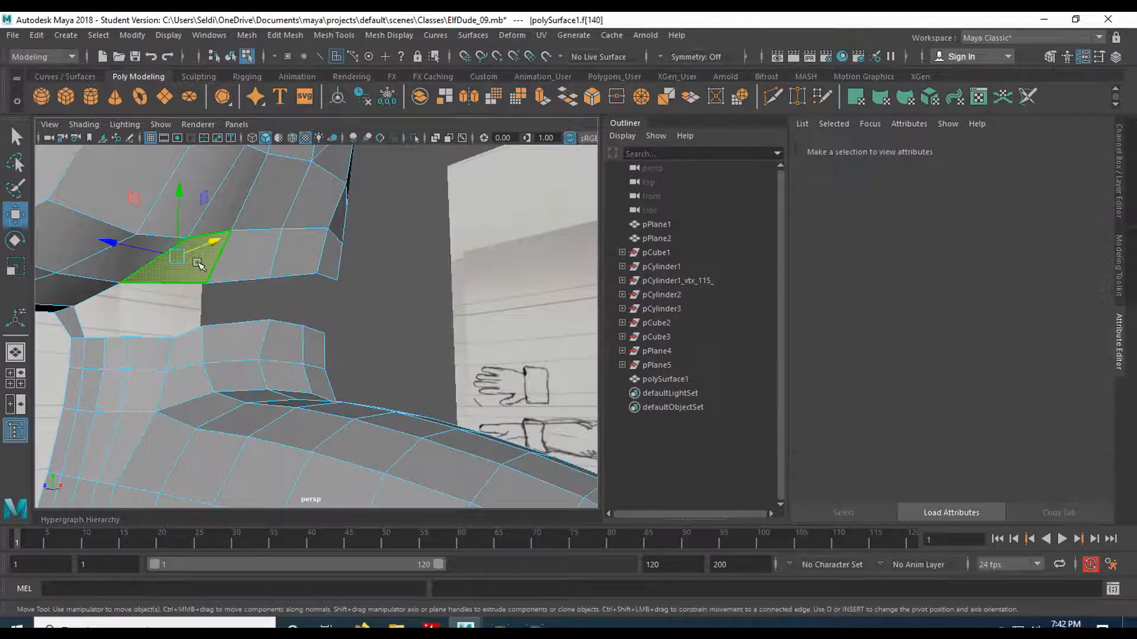
{"action": "key", "text": "Delete"}
{"action": "left_click_drag", "start_coordinate": [202, 262], "coordinate": [160, 257], "text": "alt"}
Bridge the next two open edges under the jaw to the matching edges on the neck's rim
{"action": "right_click_drag", "start_coordinate": [158, 211], "coordinate": [154, 173]}
{"action": "left_click", "coordinate": [148, 214]}
{"action": "left_click", "coordinate": [144, 263], "text": "shift"}
{"action": "left_click", "coordinate": [223, 212], "text": "shift"}
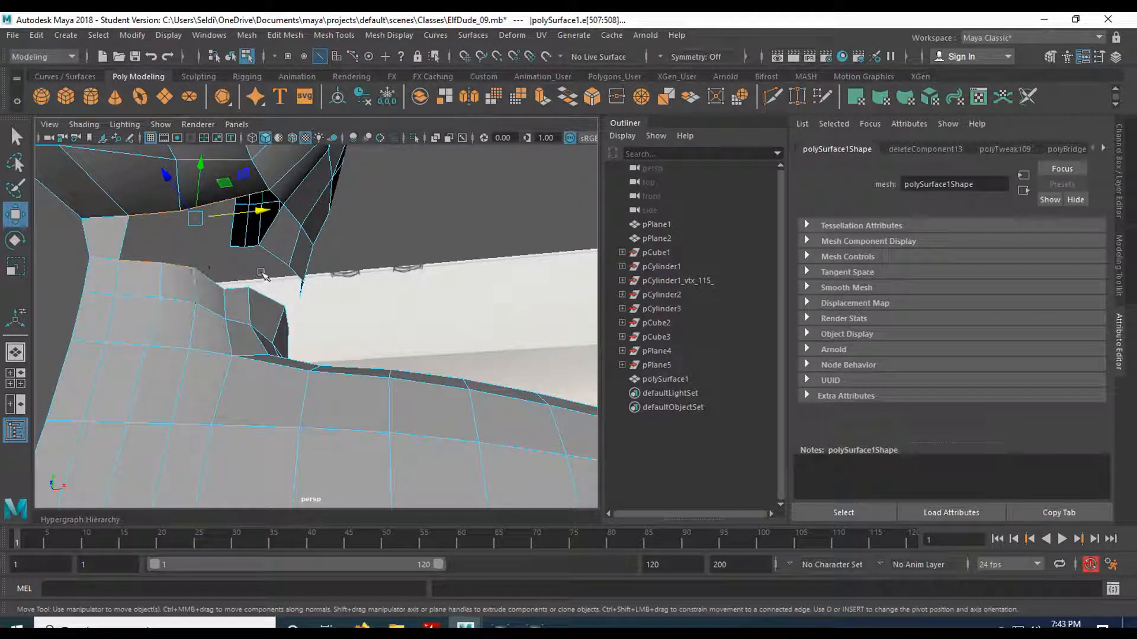
{"action": "right_click_drag", "start_coordinate": [183, 265], "coordinate": [179, 436], "text": "shift"}
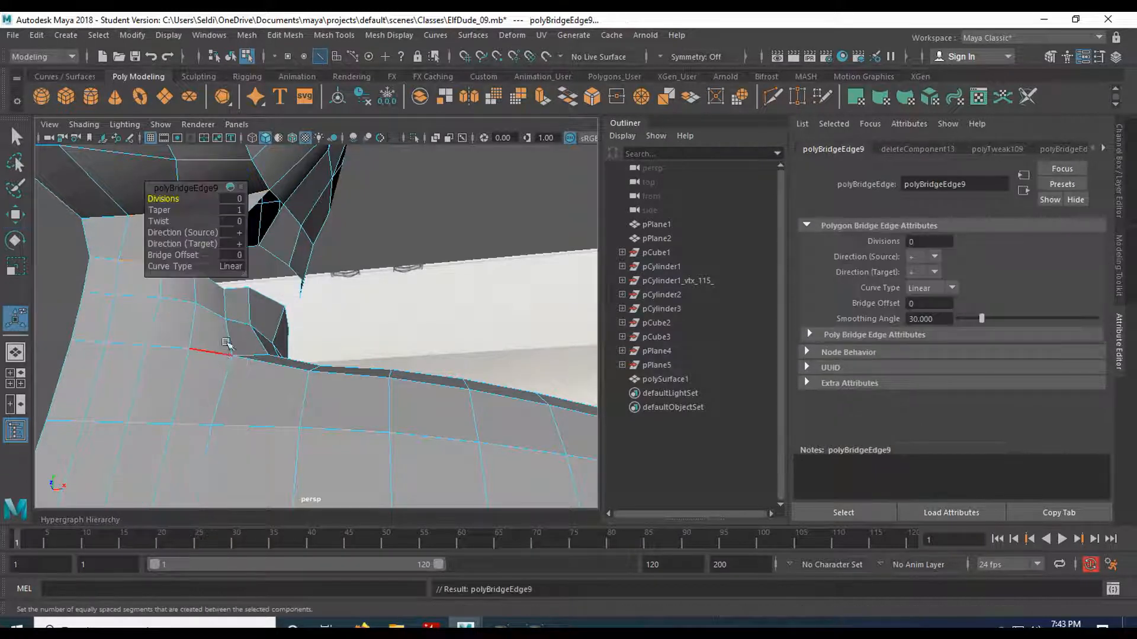
{"action": "key", "text": "q"}
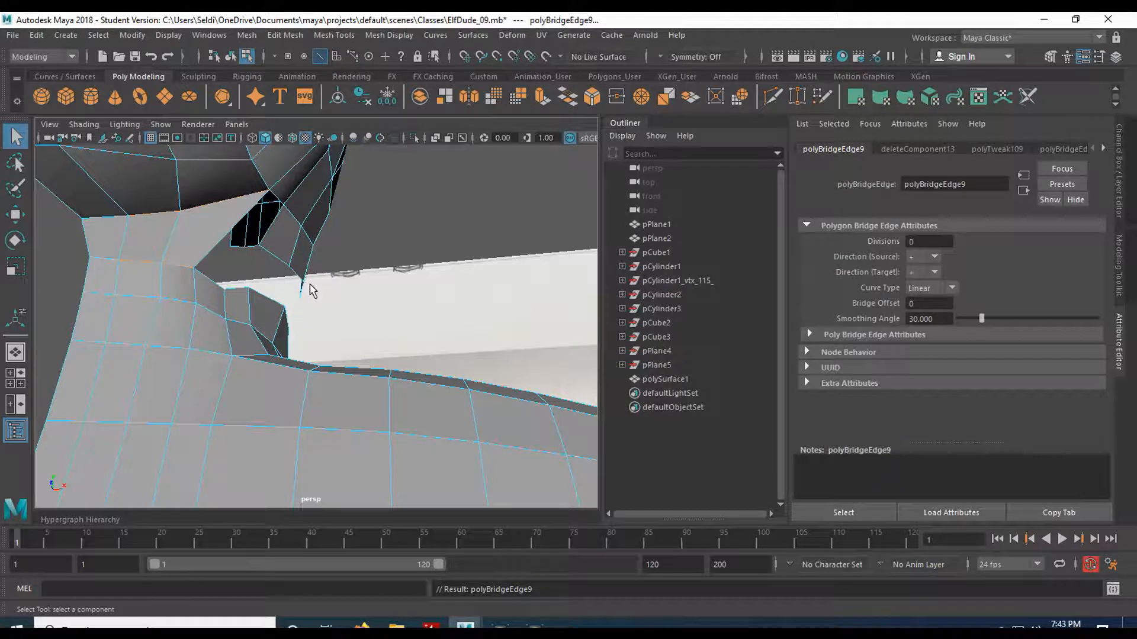
{"action": "left_click", "coordinate": [310, 286]}
Add a vertex midway along the open side edge of the bridged faces with Multi-Cut and select it
{"action": "left_click_drag", "start_coordinate": [309, 286], "coordinate": [255, 291], "text": "alt"}
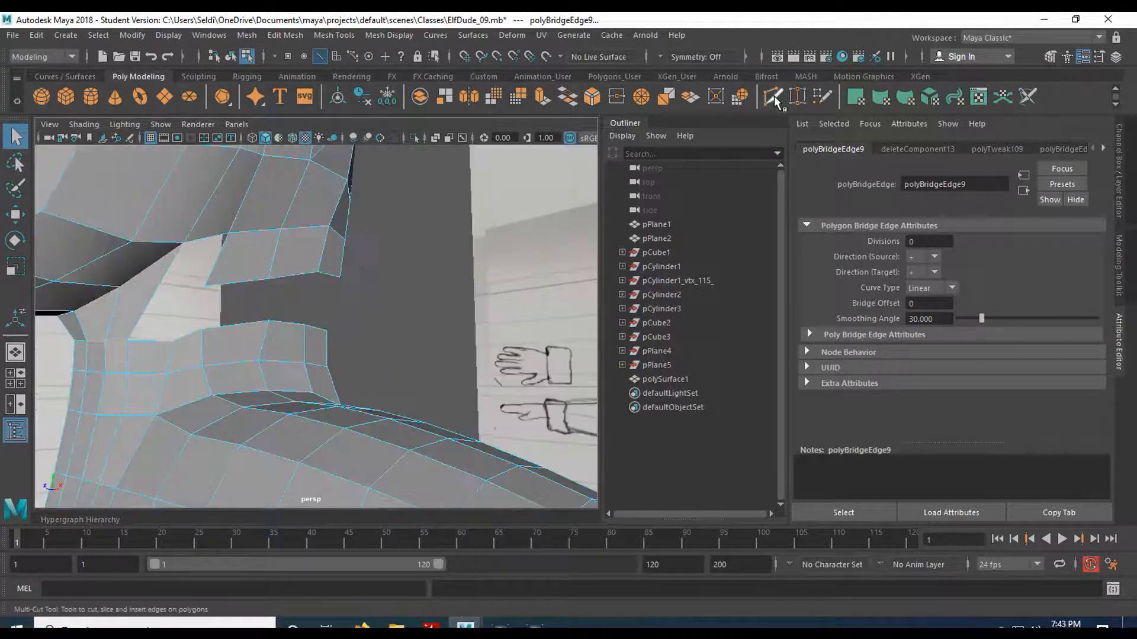
{"action": "left_click", "coordinate": [154, 295]}
{"action": "right_click", "coordinate": [154, 295]}
{"action": "left_click_drag", "start_coordinate": [120, 293], "coordinate": [174, 272], "text": "alt"}
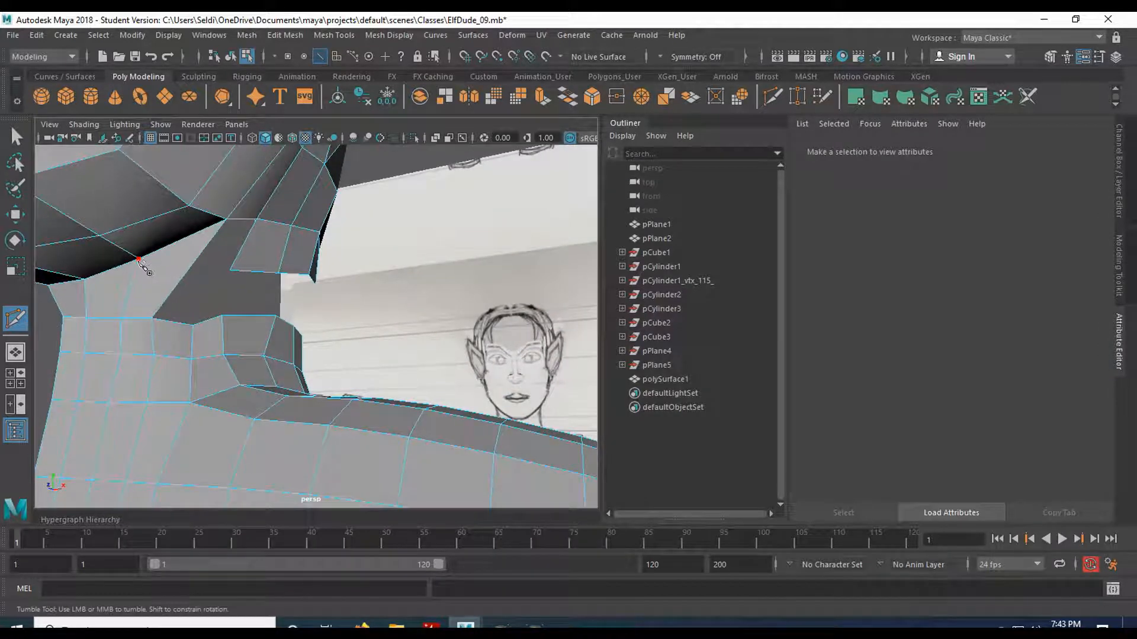
{"action": "left_click_drag", "start_coordinate": [143, 261], "coordinate": [201, 258], "text": "alt"}
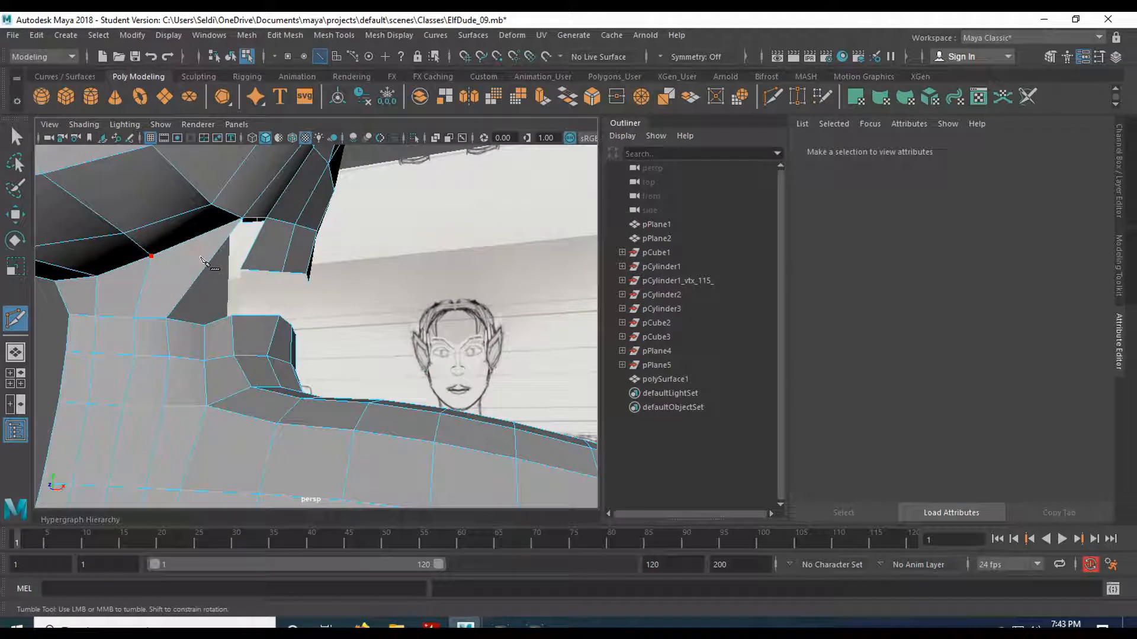
{"action": "key", "text": "q"}
{"action": "right_click_drag", "start_coordinate": [201, 261], "coordinate": [131, 232]}
{"action": "left_click", "coordinate": [203, 270]}
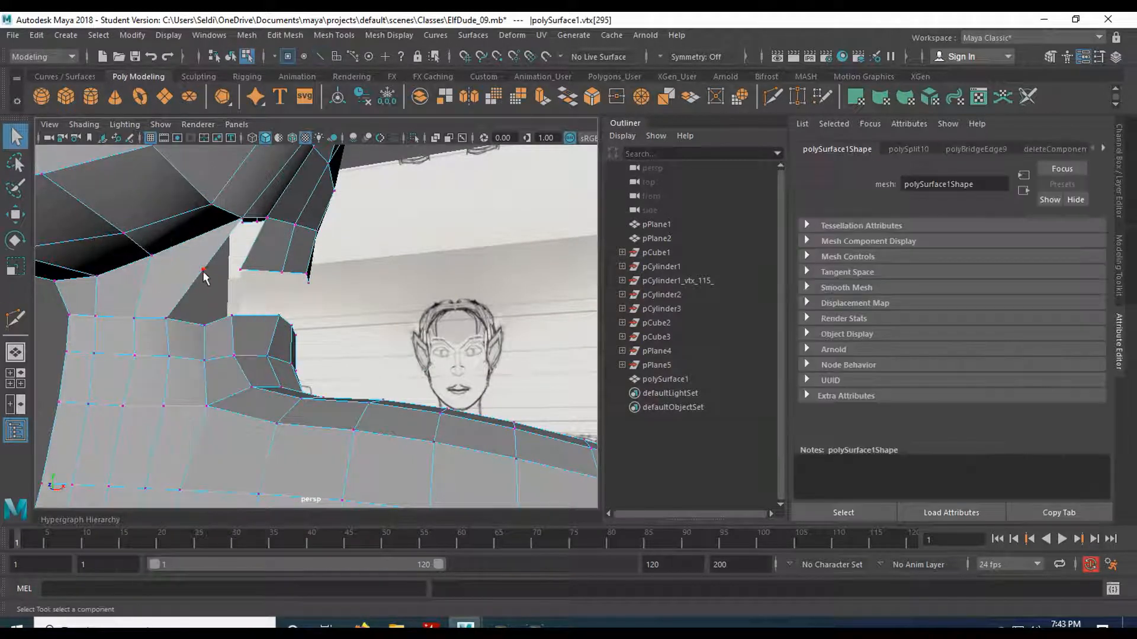
{"action": "mouse_move", "coordinate": [324, 251]}
{"action": "left_mouse_down", "text": "alt"}
{"action": "mouse_move", "coordinate": [249, 254]}
{"action": "mouse_move", "coordinate": [294, 250]}
{"action": "left_mouse_up", "text": "alt"}
{"action": "middle_click_drag", "start_coordinate": [236, 254], "coordinate": [267, 229], "text": "alt"}
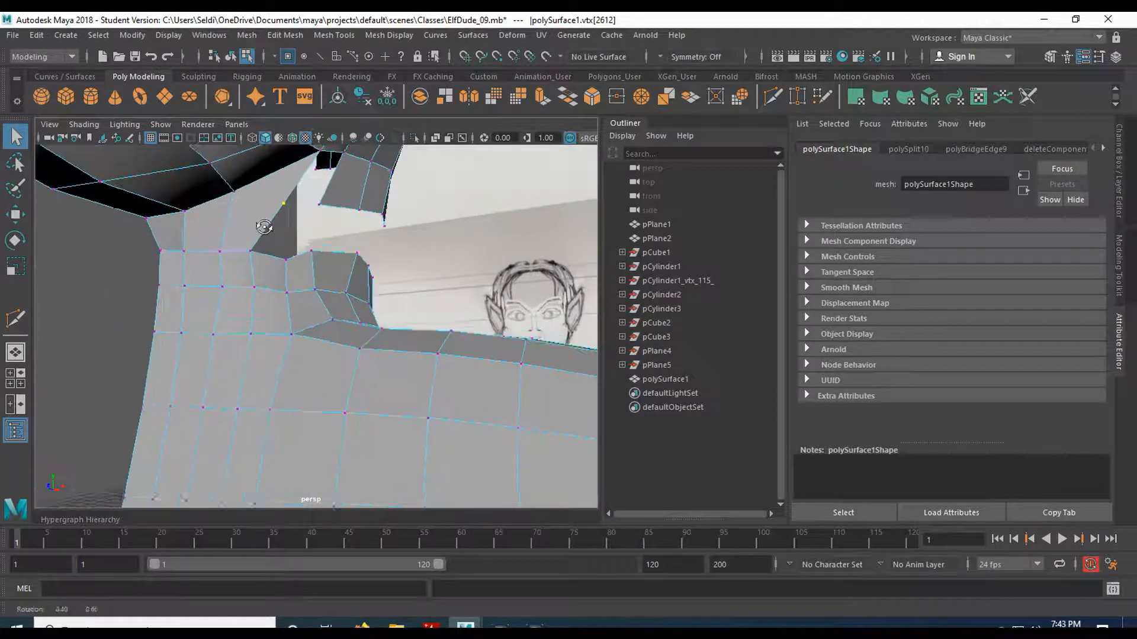
Cut a horizontal edge line across the bridged front neck faces, ending at the added side vertex
{"action": "left_click_drag", "start_coordinate": [267, 228], "coordinate": [251, 238], "text": "alt"}
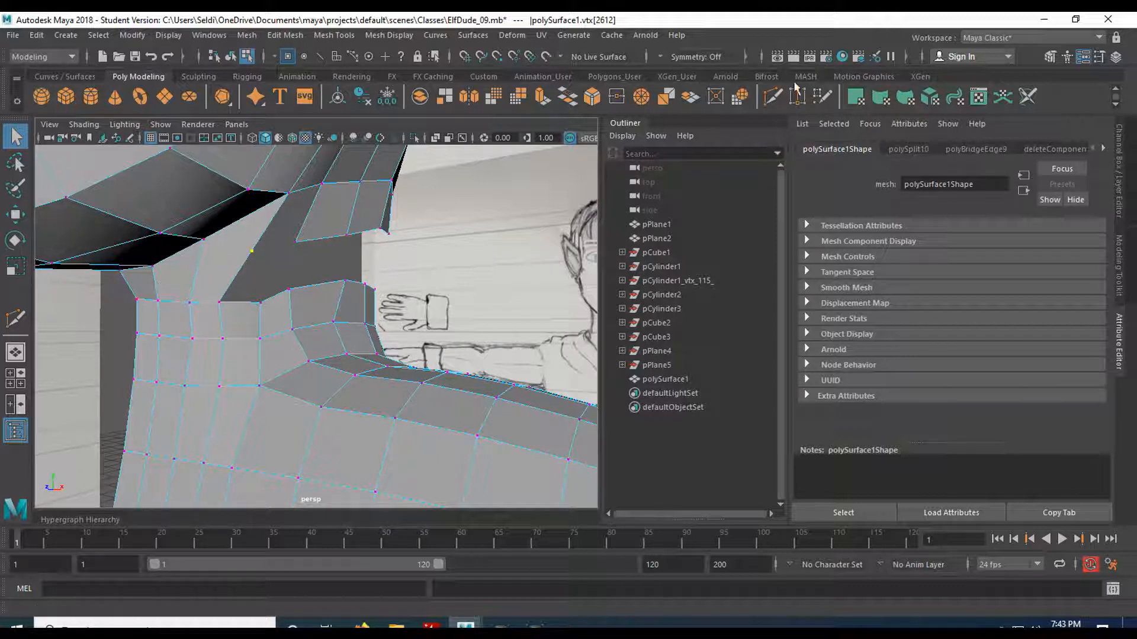
{"action": "left_click", "coordinate": [15, 319]}
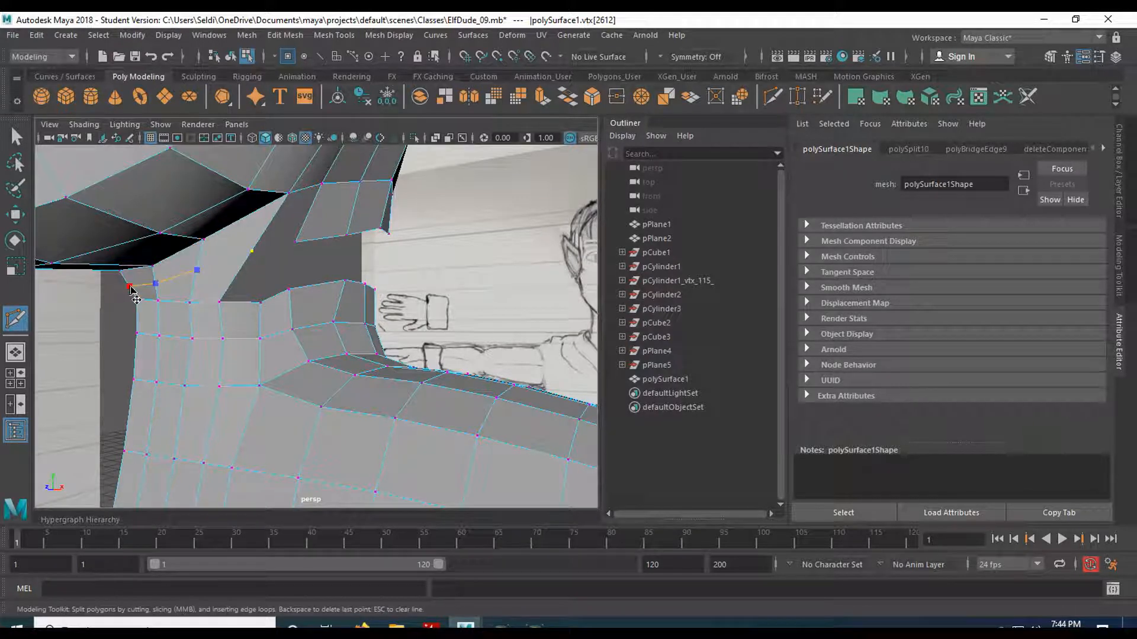
{"action": "right_click", "coordinate": [130, 288]}
{"action": "left_click", "coordinate": [197, 271]}
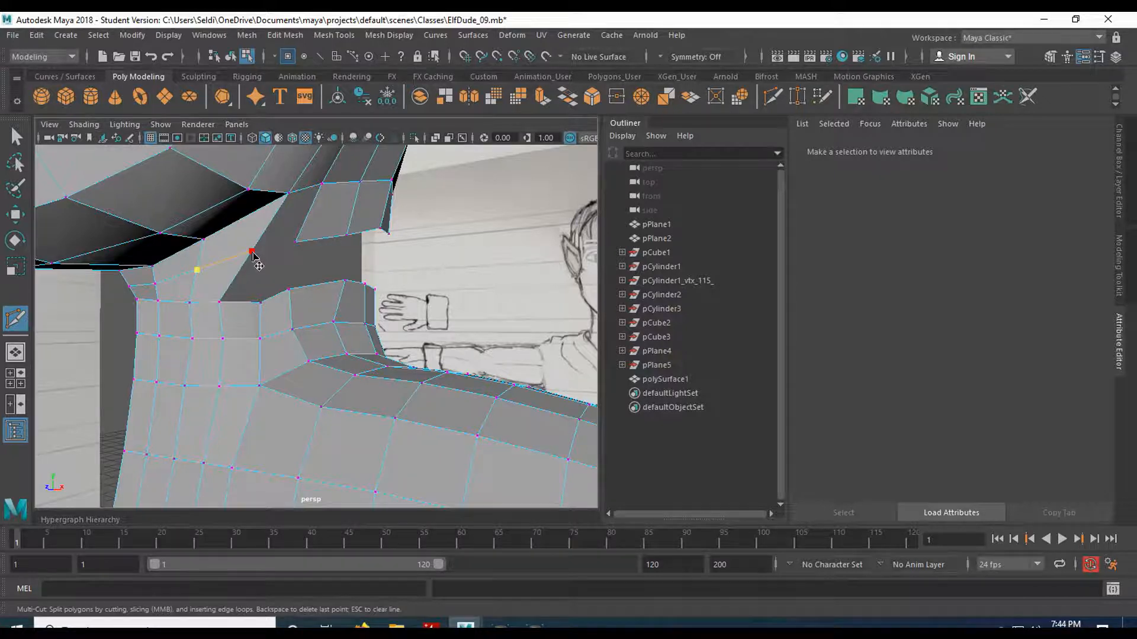
{"action": "left_click_drag", "start_coordinate": [378, 256], "coordinate": [250, 263], "text": "alt"}
Bridge the upper half of the open side edge to the front edge of the head's rear lower faces
{"action": "key", "text": "q"}
{"action": "right_click_drag", "start_coordinate": [202, 246], "coordinate": [205, 196]}
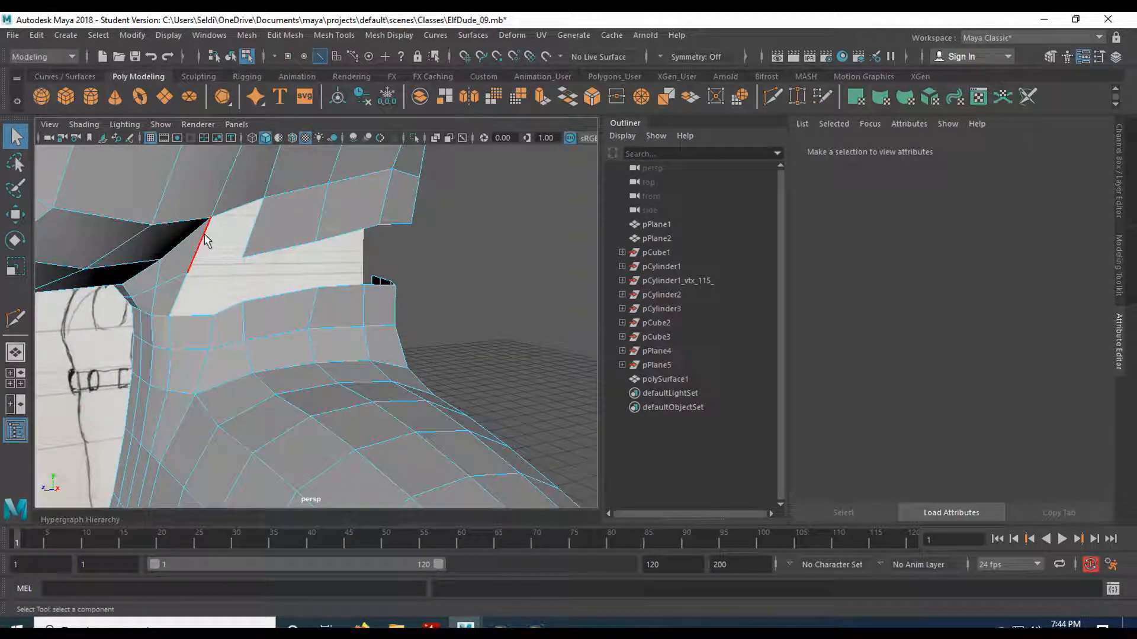
{"action": "left_click", "coordinate": [204, 240]}
{"action": "right_click_drag", "start_coordinate": [248, 235], "coordinate": [253, 410], "text": "shift"}
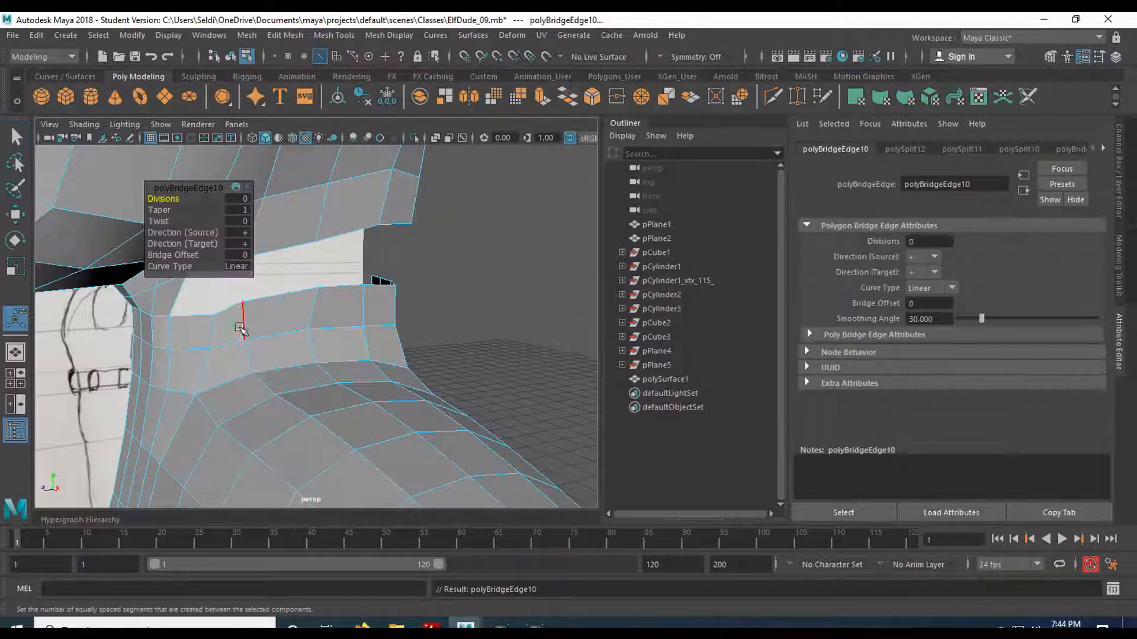
{"action": "left_click_drag", "start_coordinate": [195, 190], "coordinate": [542, 191]}
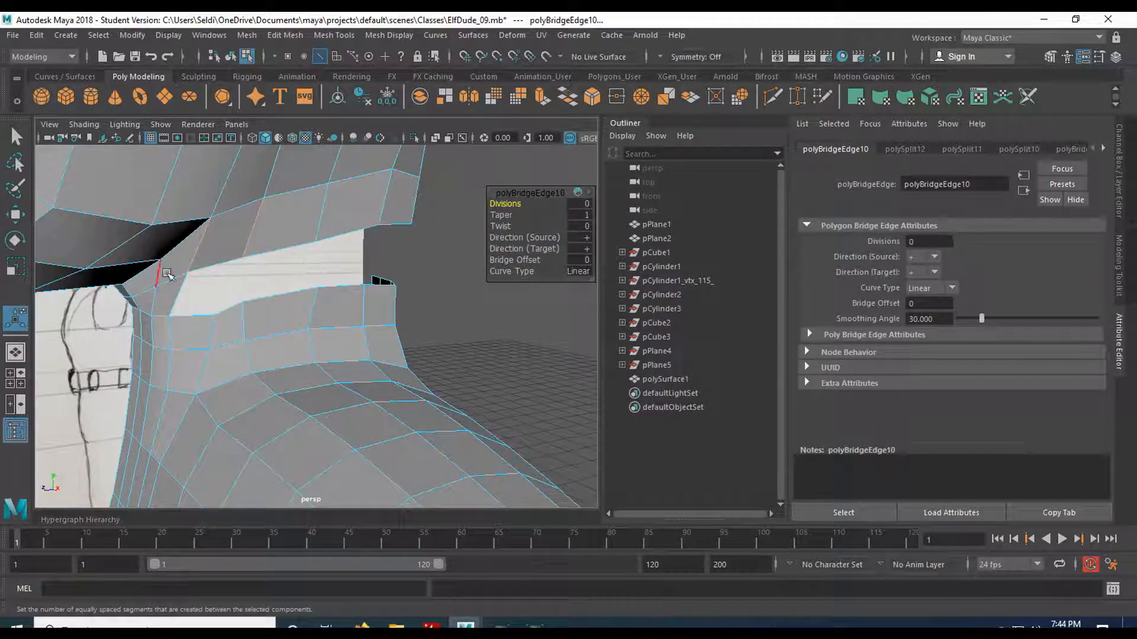
Bridge the lower edge of the new side face to the neck rim edge beneath it
{"action": "left_click", "coordinate": [200, 314]}
{"action": "right_click_drag", "start_coordinate": [199, 314], "coordinate": [169, 486], "text": "shift"}
{"action": "left_click_drag", "start_coordinate": [296, 329], "coordinate": [292, 347], "text": "alt"}
Reposition the side vertices of the neck's rim and the row below, next to the newly bridged faces
{"action": "key", "text": "q"}
{"action": "right_click_drag", "start_coordinate": [293, 350], "coordinate": [228, 240]}
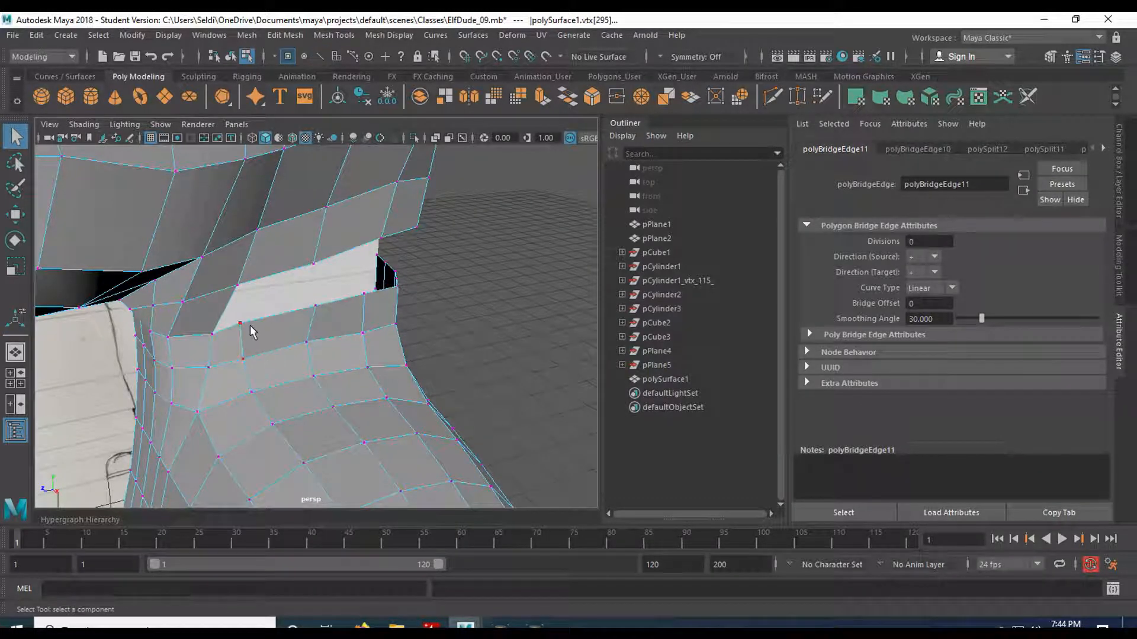
{"action": "left_click", "coordinate": [249, 327]}
{"action": "key", "text": "w"}
{"action": "left_click_drag", "start_coordinate": [206, 328], "coordinate": [238, 320]}
{"action": "left_click", "coordinate": [215, 362]}
Shift vertices in the two lowest rows on the side of the head forward toward the face
{"action": "left_click_drag", "start_coordinate": [330, 303], "coordinate": [226, 332], "text": "alt"}
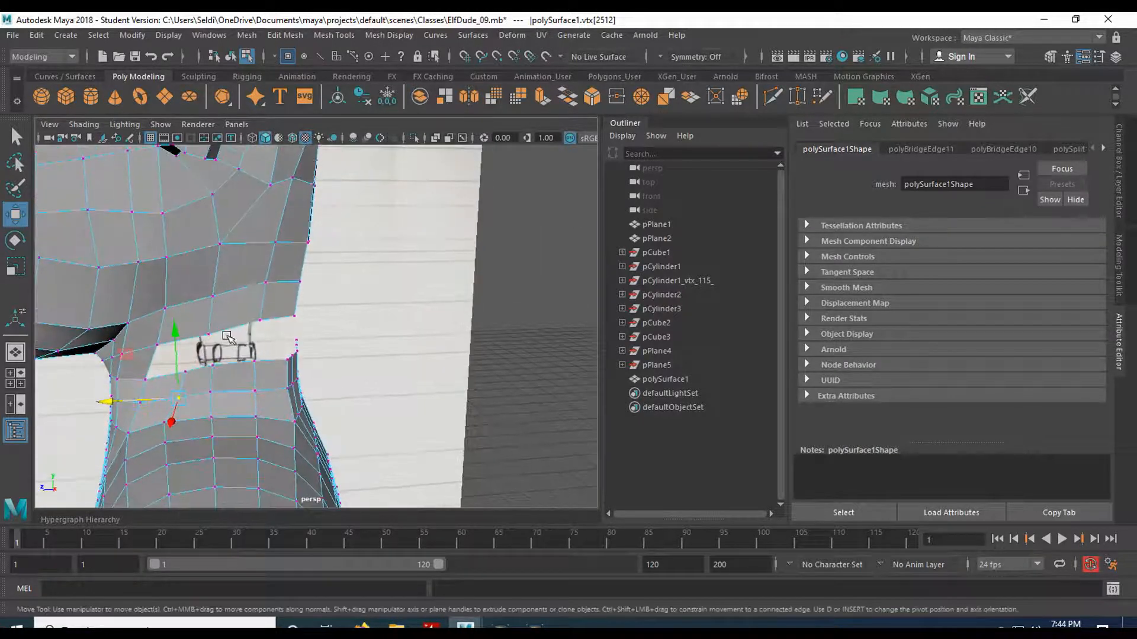
{"action": "left_click", "coordinate": [221, 329]}
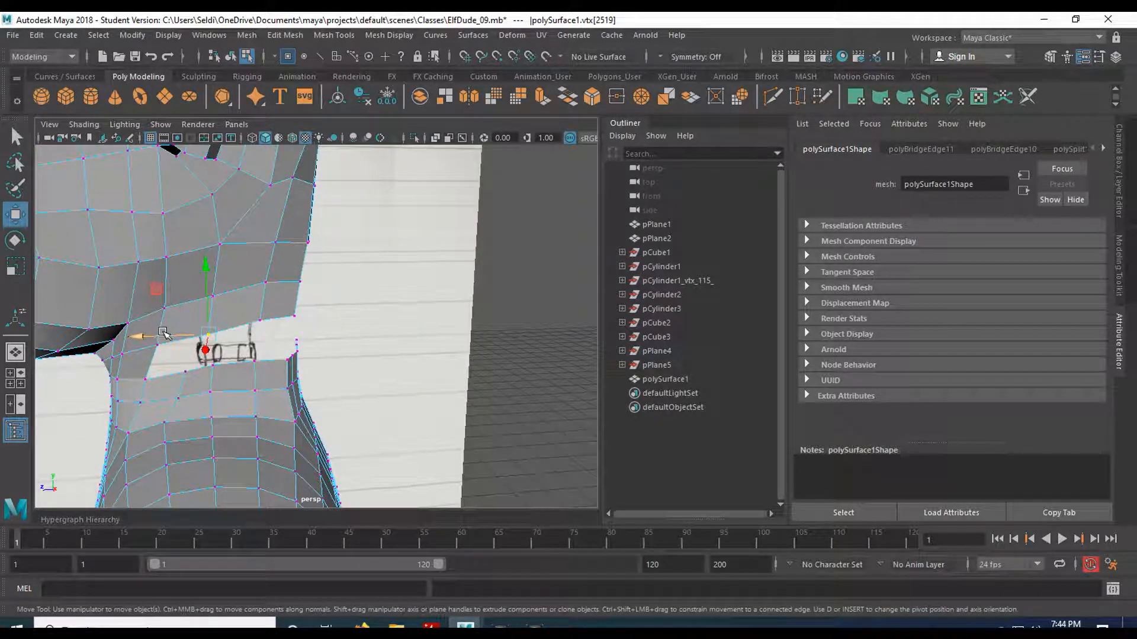
{"action": "left_click_drag", "start_coordinate": [159, 337], "coordinate": [168, 298]}
{"action": "key", "text": "ctrl+z"}
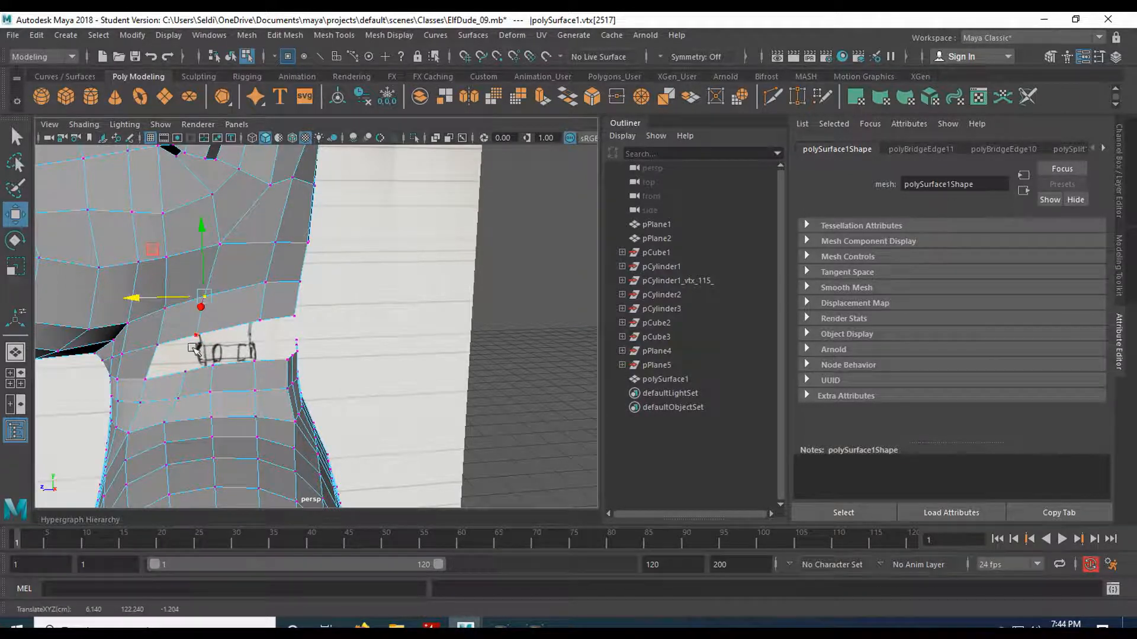
{"action": "mouse_move", "coordinate": [183, 383]}
{"action": "left_mouse_down", "text": "alt"}
{"action": "mouse_move", "coordinate": [172, 392]}
{"action": "mouse_move", "coordinate": [264, 382]}
{"action": "mouse_move", "coordinate": [281, 321]}
{"action": "mouse_move", "coordinate": [325, 315]}
{"action": "mouse_move", "coordinate": [203, 329]}
{"action": "left_mouse_up", "text": "alt"}
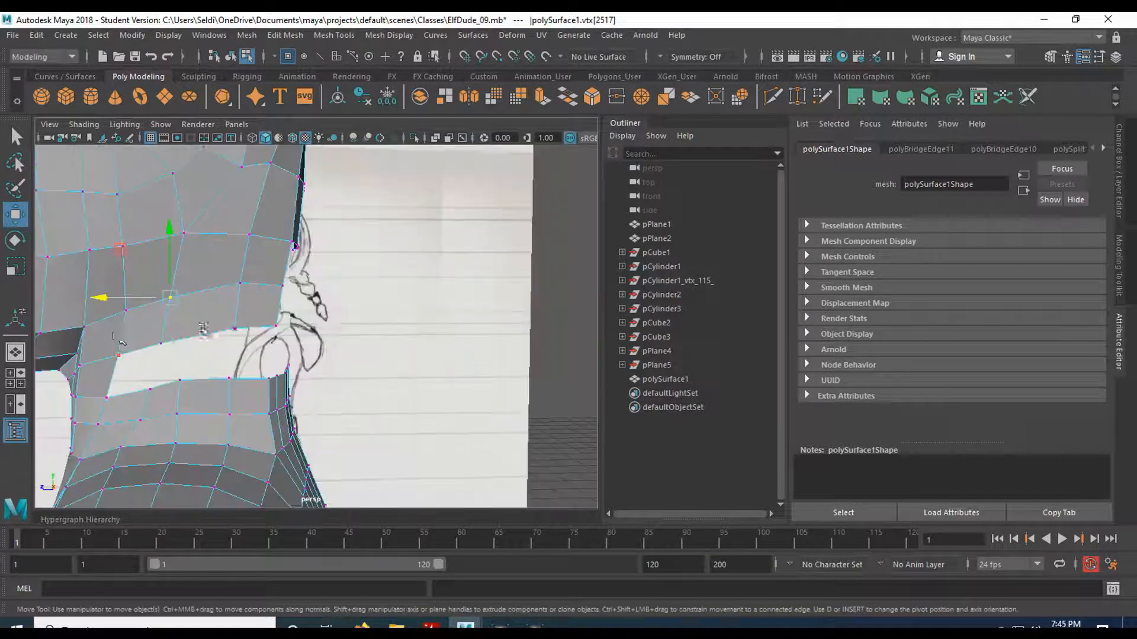
Bridge the next open edge on the side of the head to the matching neck rim edge
{"action": "right_click_drag", "start_coordinate": [116, 229], "coordinate": [116, 199]}
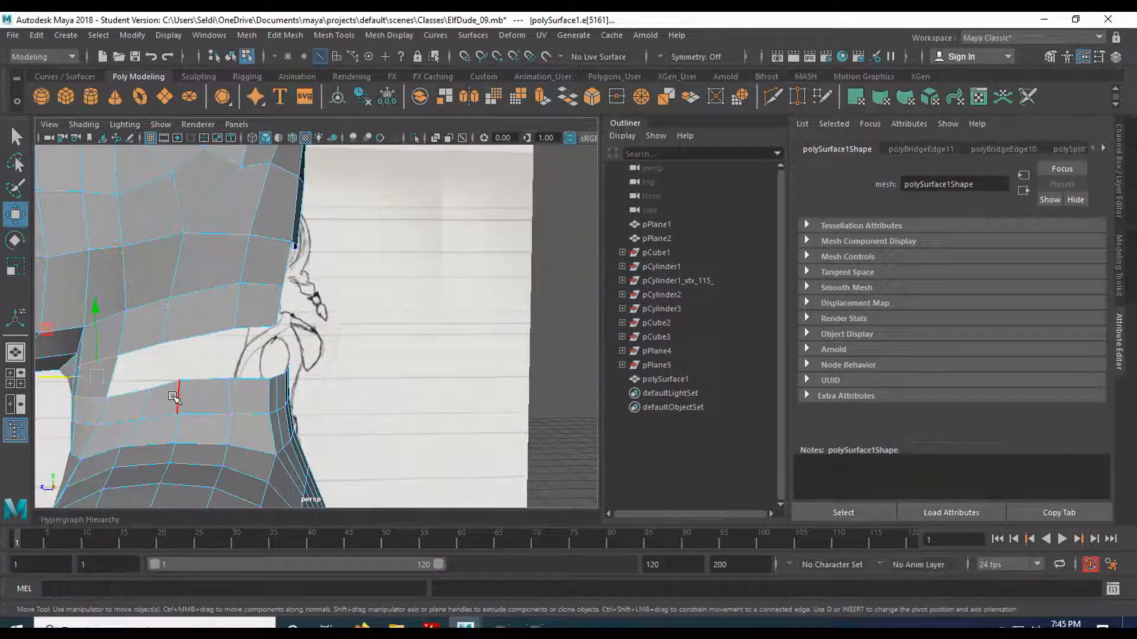
{"action": "left_click", "coordinate": [142, 355]}
{"action": "left_click", "coordinate": [135, 387]}
{"action": "right_click_drag", "start_coordinate": [135, 369], "coordinate": [104, 540], "text": "shift"}
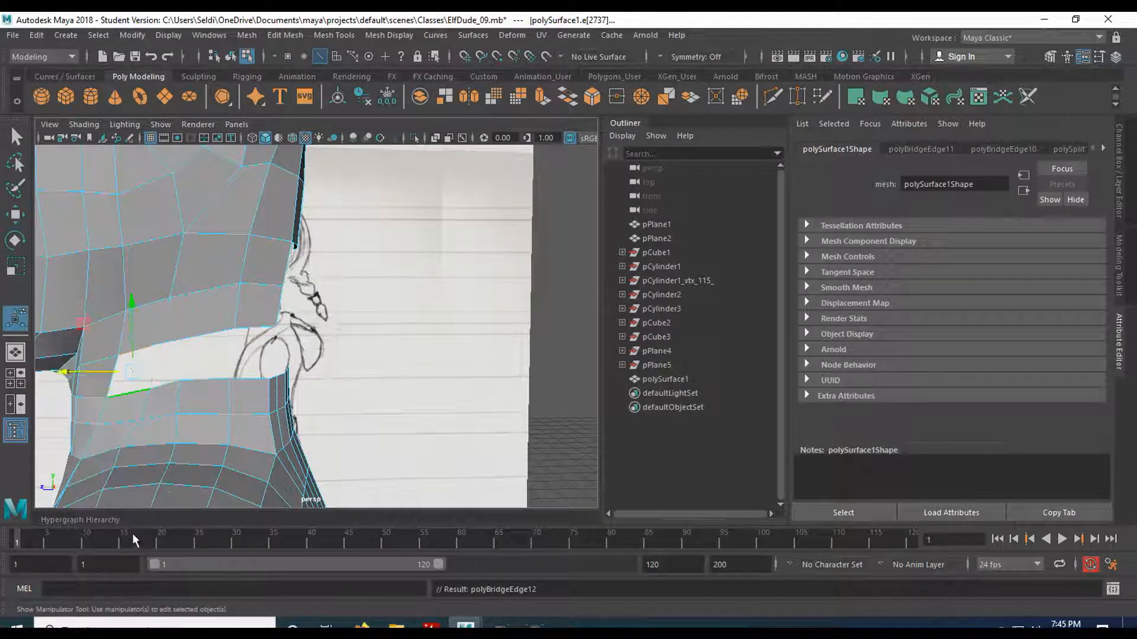
Bridge the rearmost edge at the head's back centreline to the matching edge on the back of the neck
{"action": "left_click_drag", "start_coordinate": [223, 401], "coordinate": [249, 367], "text": "alt"}
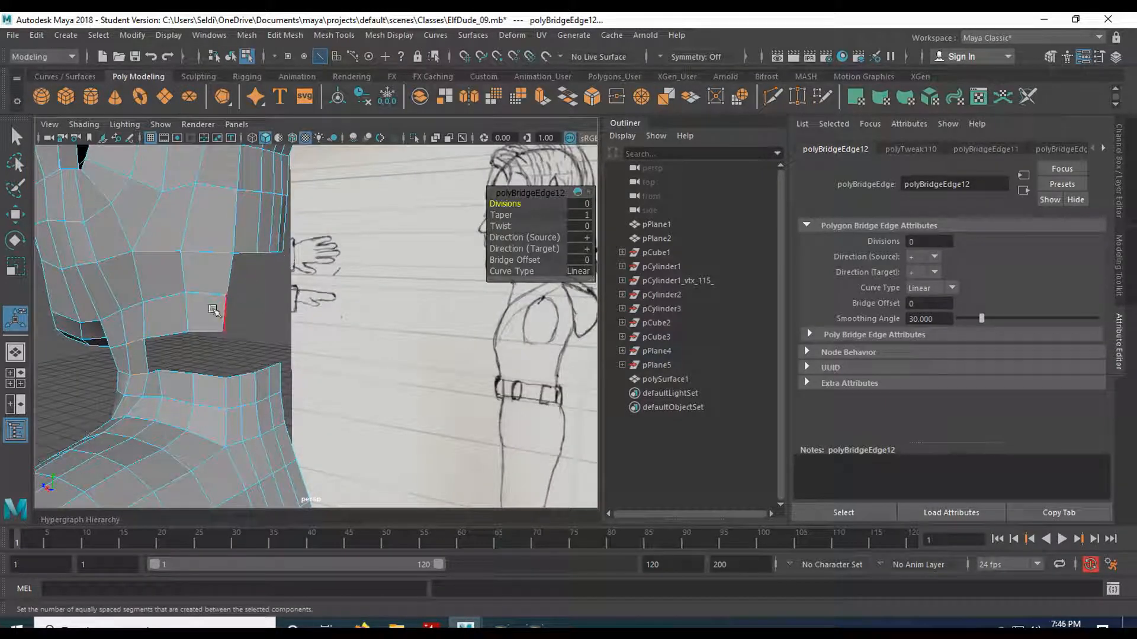
{"action": "left_click_drag", "start_coordinate": [177, 329], "coordinate": [189, 202], "text": "alt"}
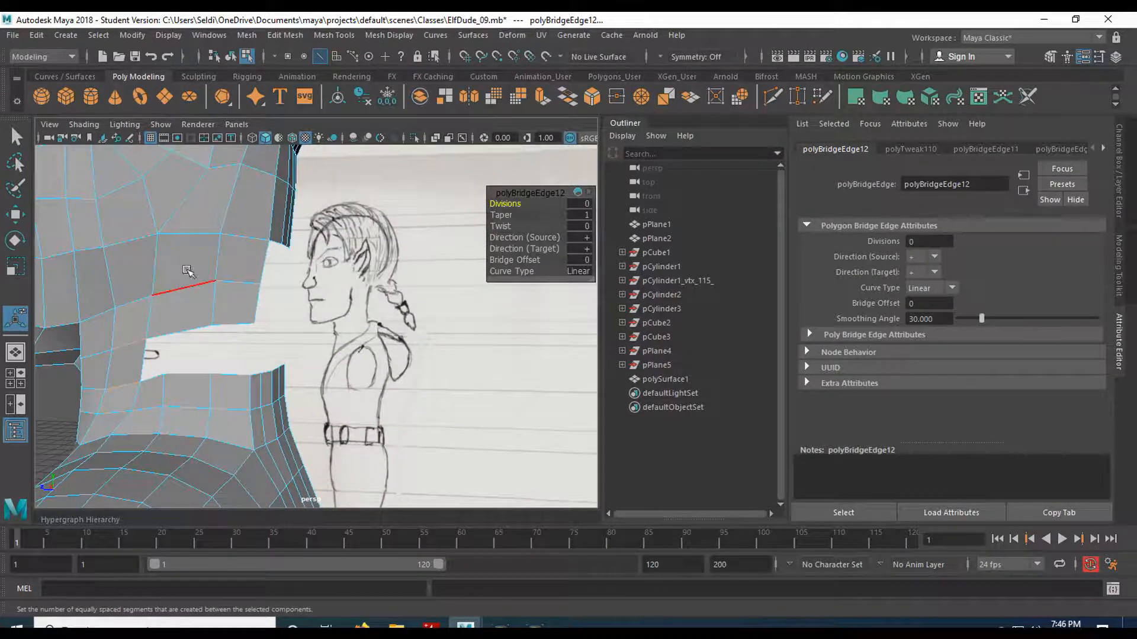
{"action": "left_click_drag", "start_coordinate": [208, 278], "coordinate": [172, 284], "text": "alt"}
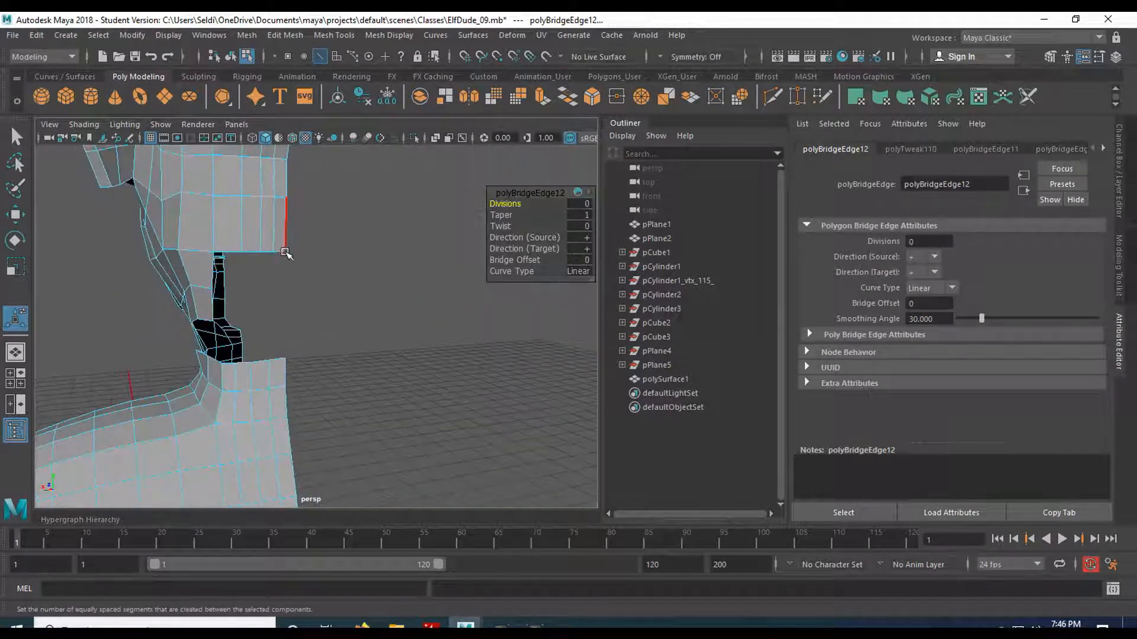
{"action": "left_click", "coordinate": [284, 253]}
{"action": "left_click", "coordinate": [284, 363]}
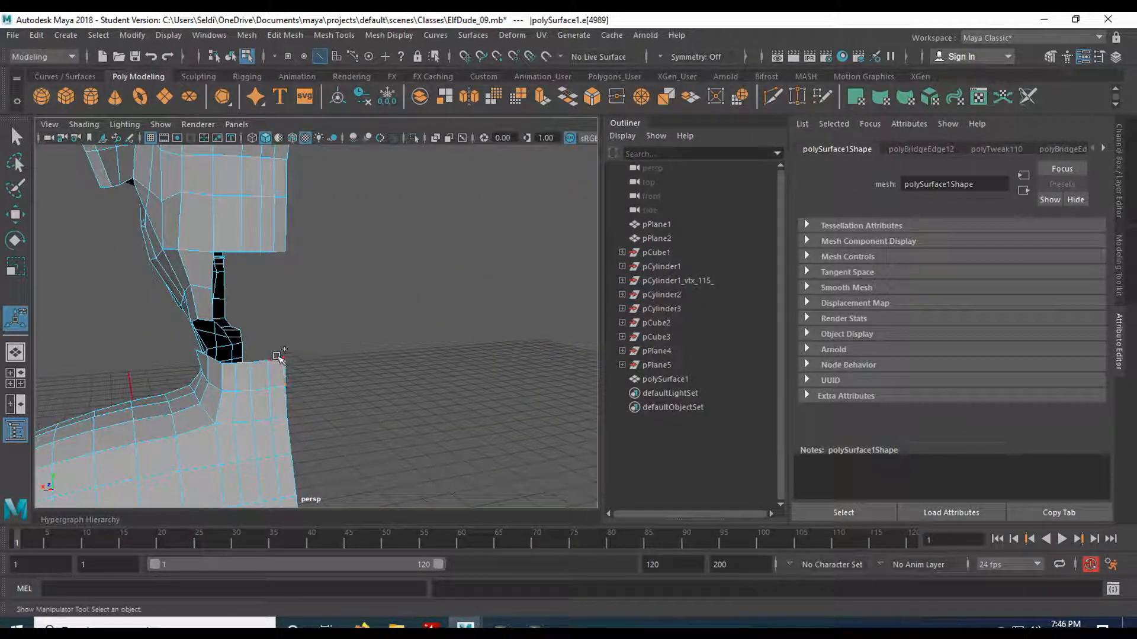
{"action": "right_click_drag", "start_coordinate": [278, 357], "coordinate": [288, 537], "text": "shift"}
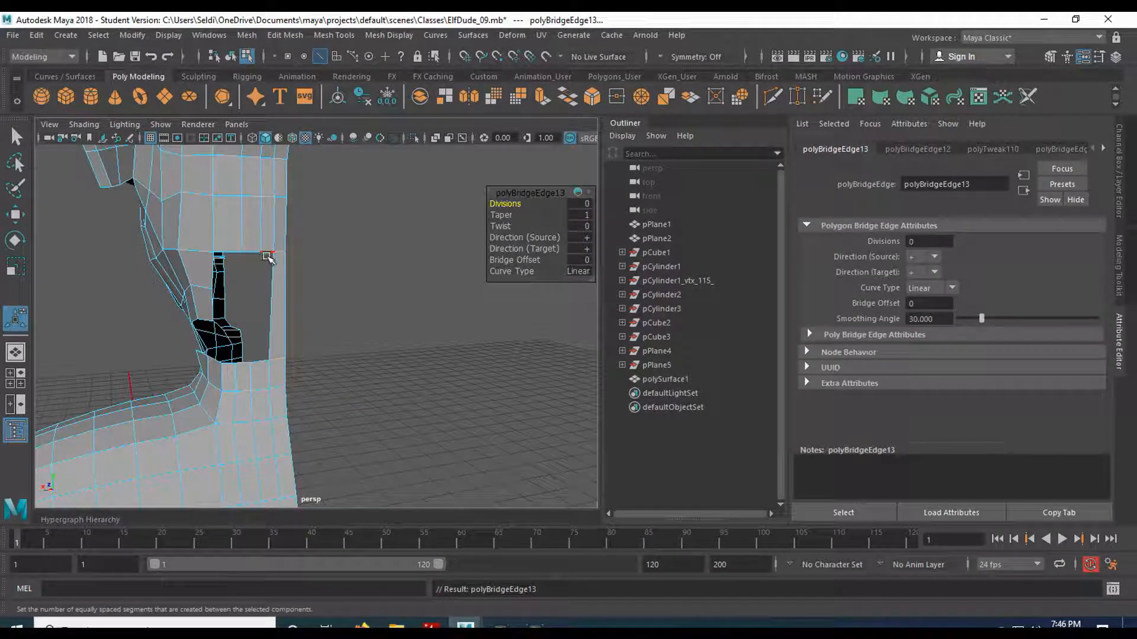
Bridge the next two open edges at the back of the head to the matching edges on the neck's rim
{"action": "left_click", "coordinate": [273, 340]}
{"action": "right_click_drag", "start_coordinate": [264, 361], "coordinate": [255, 521], "text": "shift"}
{"action": "mouse_move", "coordinate": [246, 376]}
{"action": "left_mouse_down", "text": "alt"}
{"action": "mouse_move", "coordinate": [231, 356]}
{"action": "mouse_move", "coordinate": [266, 352]}
{"action": "mouse_move", "coordinate": [236, 351]}
{"action": "mouse_move", "coordinate": [261, 266]}
{"action": "left_mouse_up", "text": "alt"}
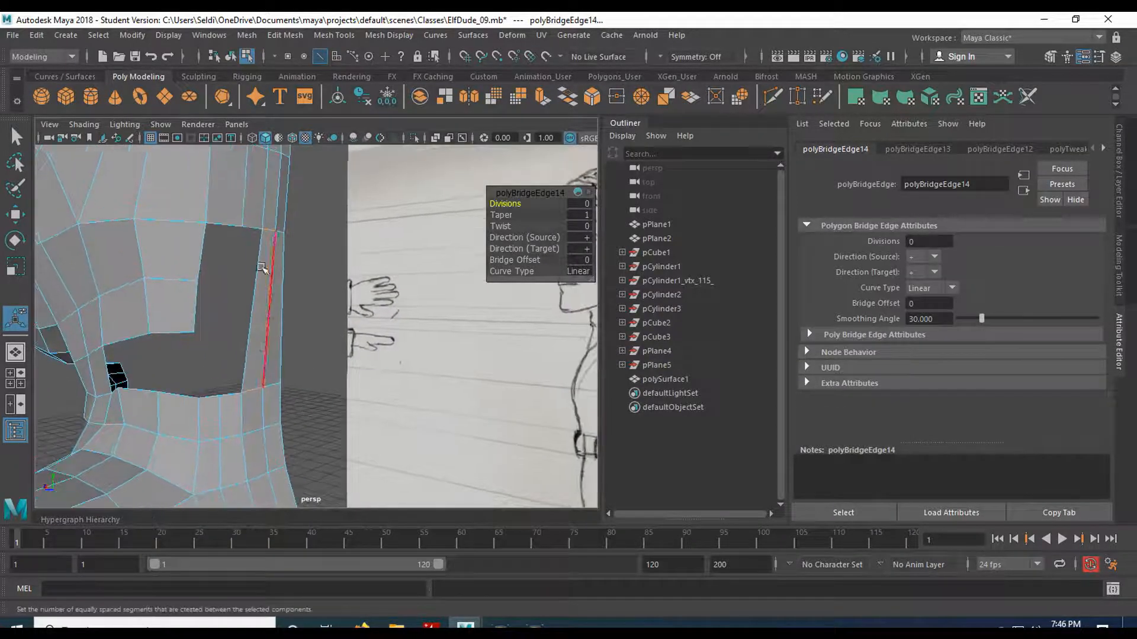
{"action": "left_click", "coordinate": [234, 226]}
{"action": "left_click", "coordinate": [213, 397], "text": "shift"}
{"action": "right_click_drag", "start_coordinate": [213, 403], "coordinate": [195, 540], "text": "shift"}
{"action": "mouse_move", "coordinate": [256, 338]}
{"action": "left_mouse_down", "text": "alt"}
{"action": "mouse_move", "coordinate": [204, 354]}
{"action": "mouse_move", "coordinate": [281, 353]}
{"action": "mouse_move", "coordinate": [254, 309]}
{"action": "mouse_move", "coordinate": [228, 355]}
{"action": "mouse_move", "coordinate": [204, 243]}
{"action": "left_mouse_up", "text": "alt"}
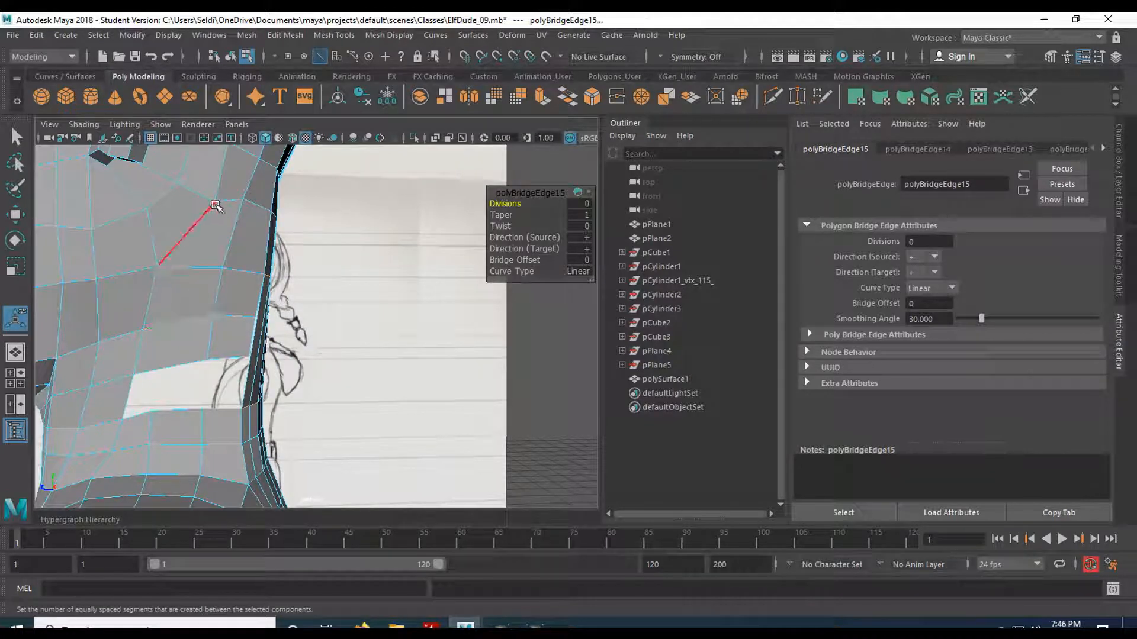
Multi-Cut an edge line from the vertex behind the ear down through the rows to the head's open lower rim
{"action": "left_click", "coordinate": [773, 96]}
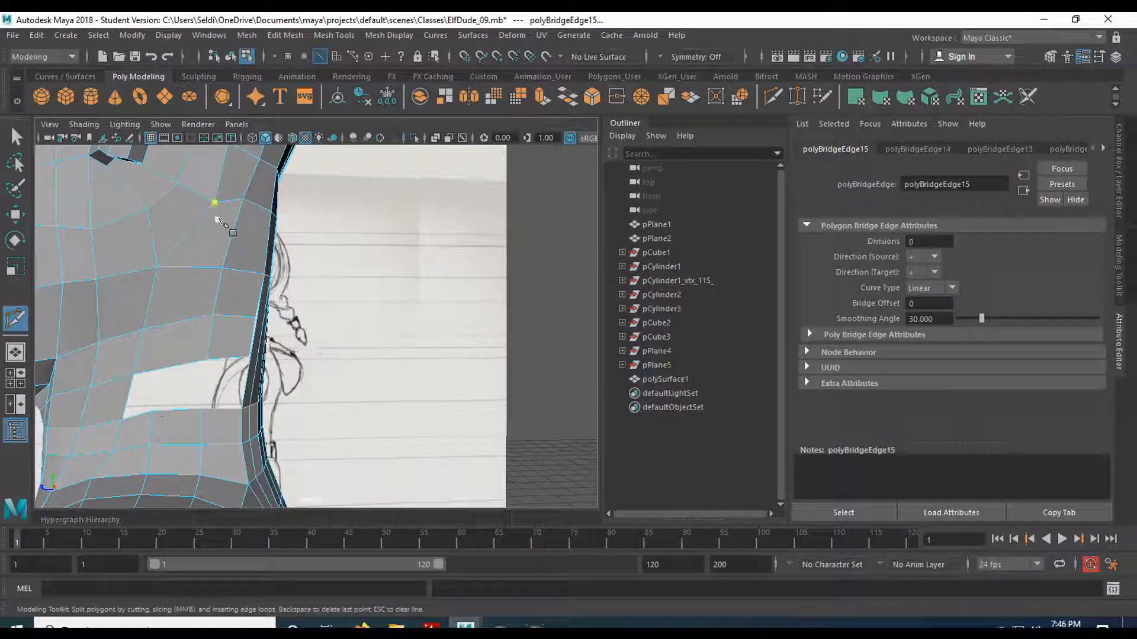
{"action": "left_click", "coordinate": [215, 203]}
{"action": "left_click", "coordinate": [186, 267]}
{"action": "left_click", "coordinate": [174, 323]}
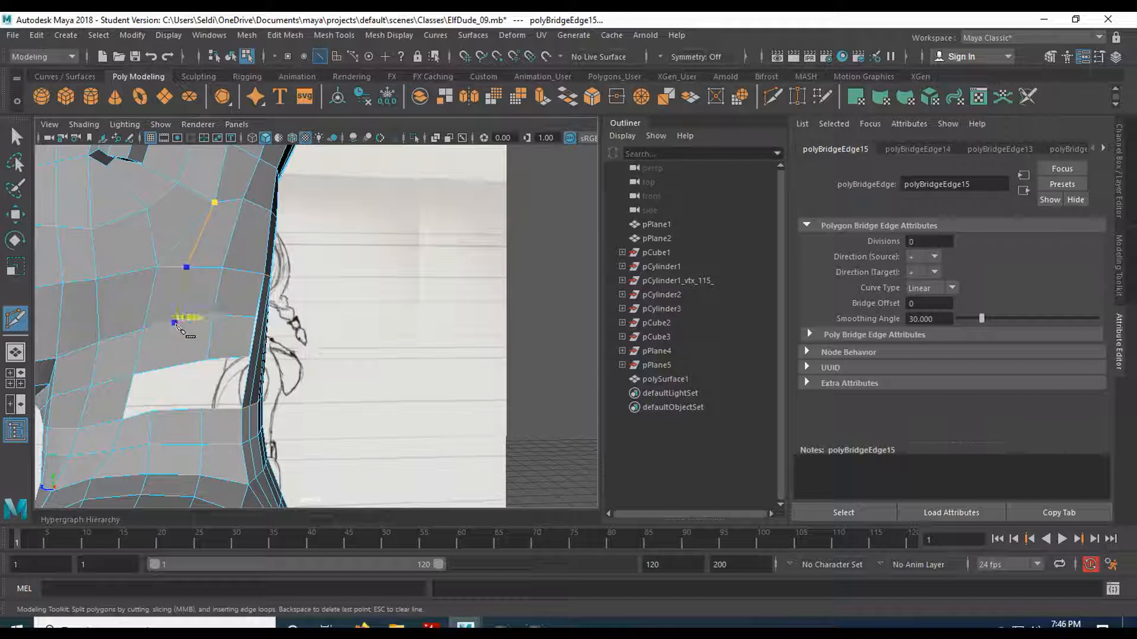
{"action": "left_click", "coordinate": [162, 370]}
{"action": "key", "text": "Return"}
{"action": "left_click", "coordinate": [214, 313]}
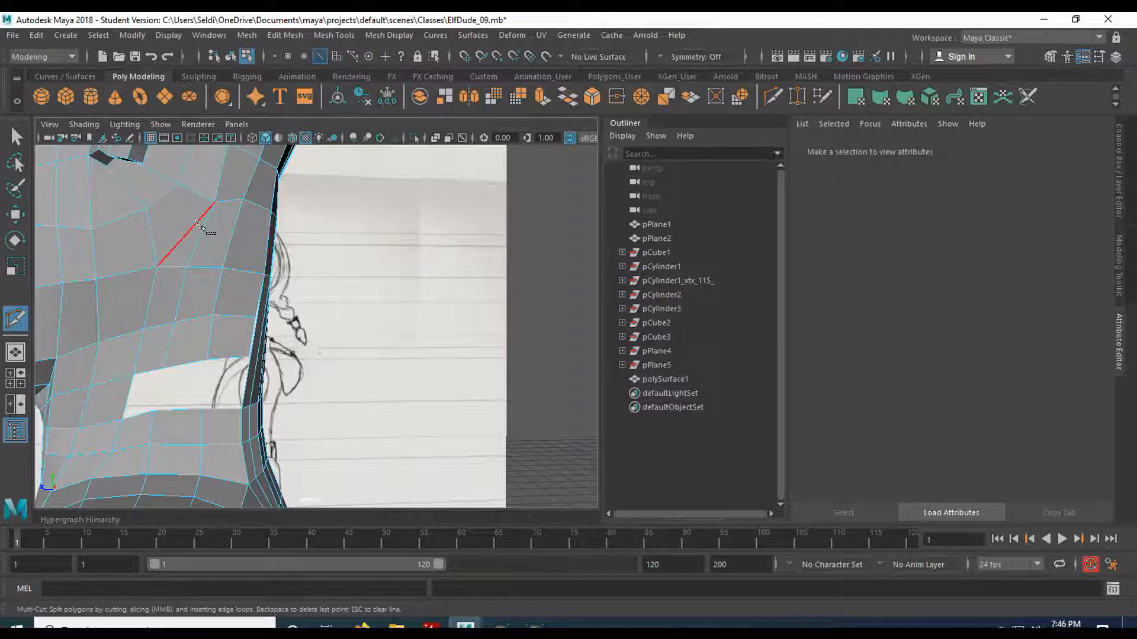
{"action": "left_click", "coordinate": [147, 210]}
Cut two horizontal edge rows across the newly bridged faces at the back, in line with the head's rows
{"action": "mouse_move", "coordinate": [156, 221]}
{"action": "left_mouse_down", "text": "alt"}
{"action": "mouse_move", "coordinate": [197, 233]}
{"action": "mouse_move", "coordinate": [147, 246]}
{"action": "mouse_move", "coordinate": [158, 225]}
{"action": "left_mouse_up", "text": "alt"}
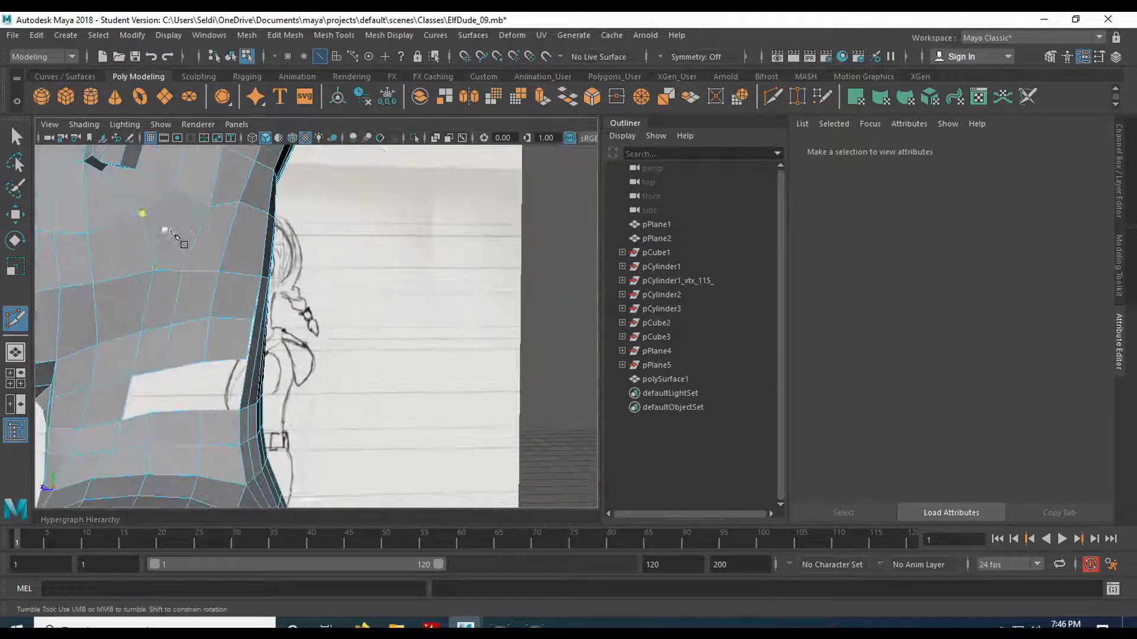
{"action": "middle_click_drag", "start_coordinate": [186, 286], "coordinate": [170, 243], "text": "alt"}
{"action": "left_click_drag", "start_coordinate": [231, 376], "coordinate": [186, 384], "text": "alt"}
{"action": "mouse_move", "coordinate": [234, 314]}
{"action": "middle_mouse_down", "text": "alt"}
{"action": "mouse_move", "coordinate": [220, 303]}
{"action": "mouse_move", "coordinate": [233, 329]}
{"action": "middle_mouse_up", "text": "alt"}
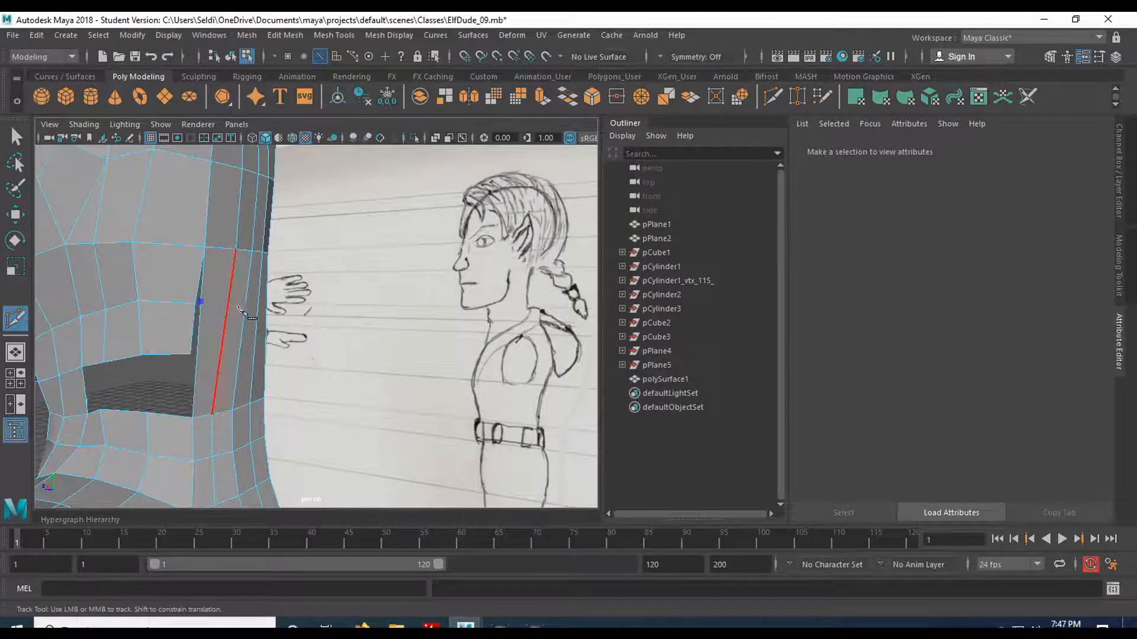
{"action": "left_click_drag", "start_coordinate": [209, 307], "coordinate": [275, 296], "text": "alt"}
{"action": "left_click", "coordinate": [274, 299]}
{"action": "left_click_drag", "start_coordinate": [208, 344], "coordinate": [322, 350], "text": "alt"}
{"action": "left_click", "coordinate": [202, 338]}
{"action": "left_click", "coordinate": [282, 339]}
{"action": "middle_click_drag", "start_coordinate": [193, 380], "coordinate": [286, 365], "text": "alt"}
{"action": "left_click_drag", "start_coordinate": [285, 370], "coordinate": [298, 364], "text": "alt"}
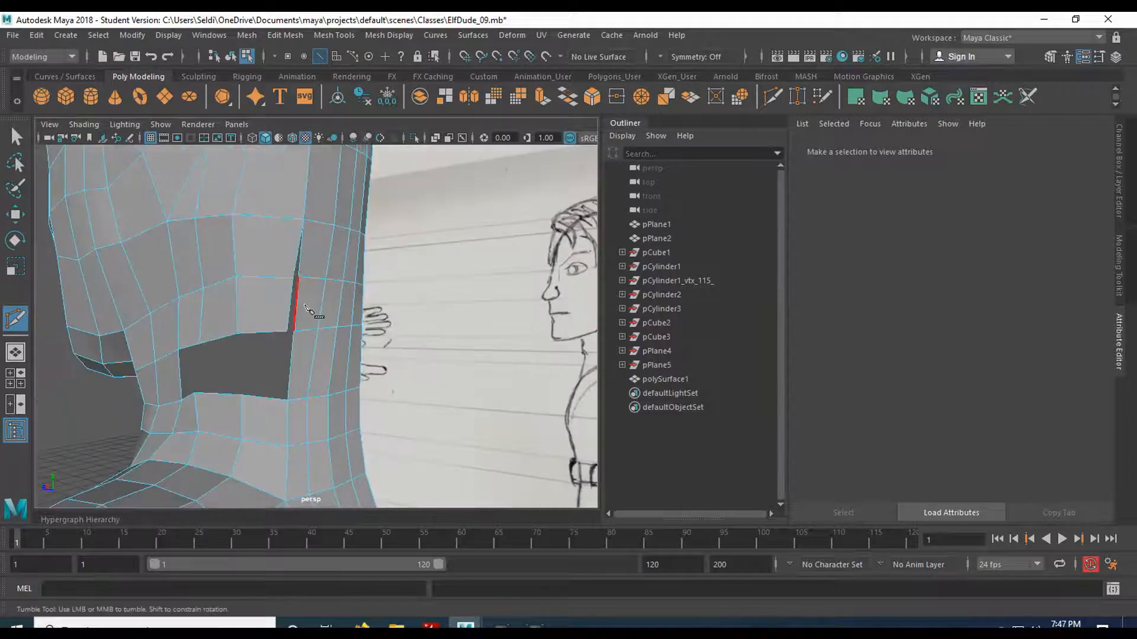
Target-weld the head's loose side vertices to the matching vertices on the bridged strip to close the narrow gap
{"action": "key", "text": "q"}
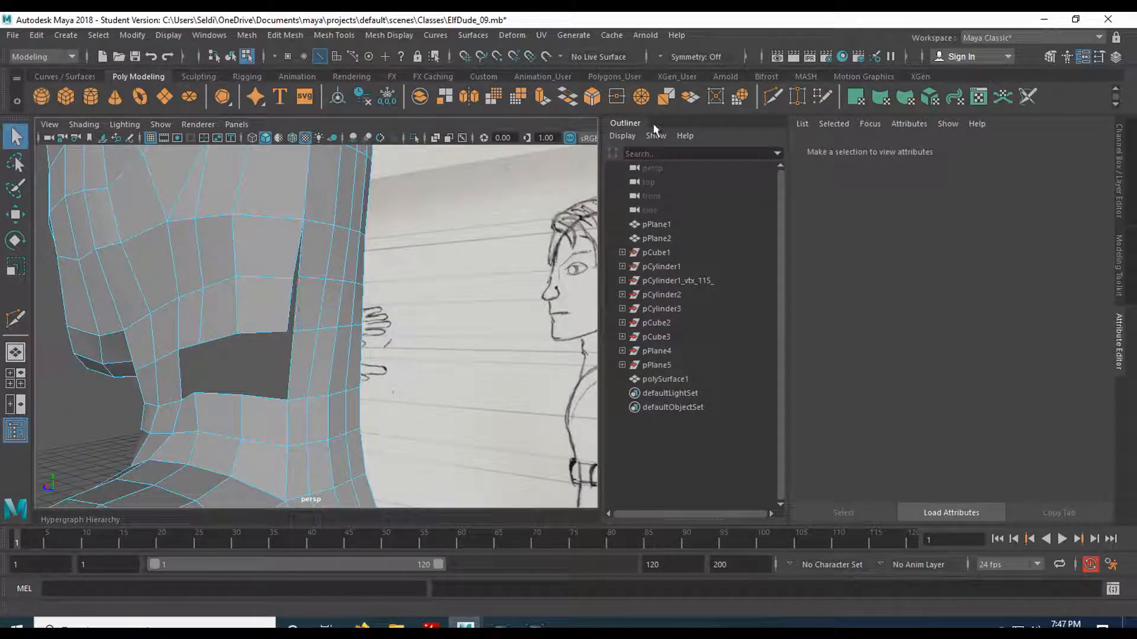
{"action": "left_click", "coordinate": [797, 97]}
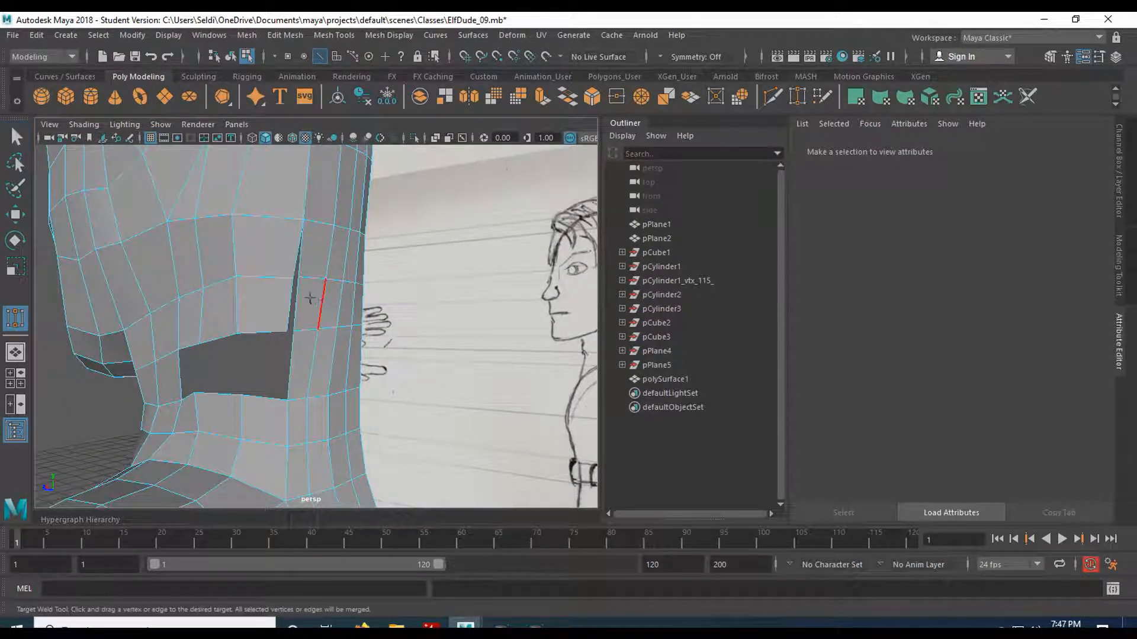
{"action": "right_click_drag", "start_coordinate": [310, 298], "coordinate": [243, 225]}
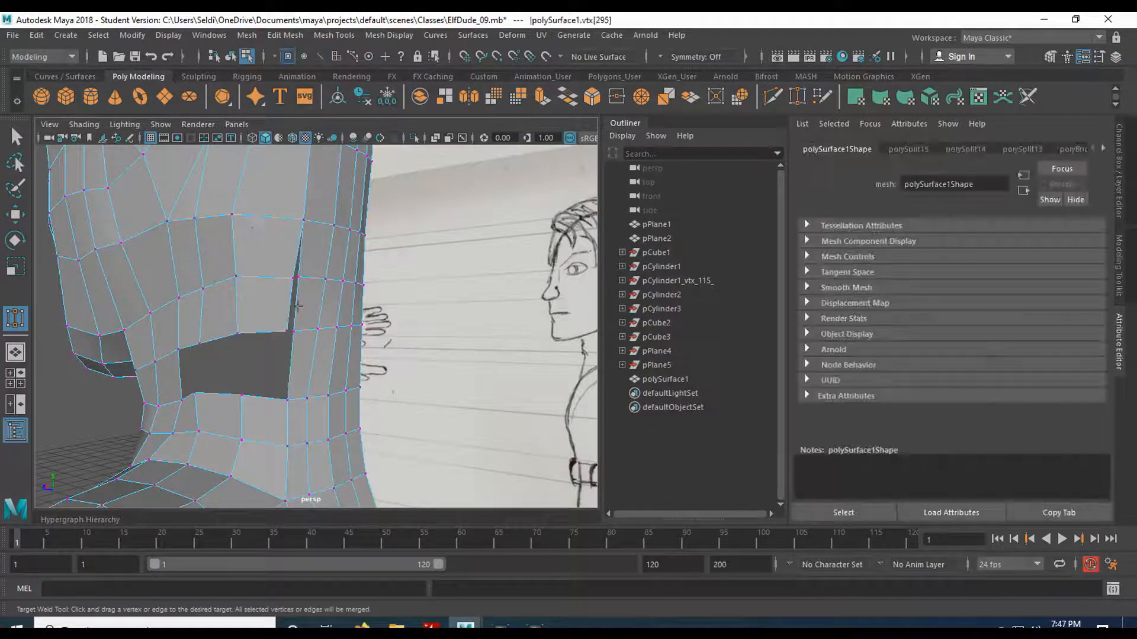
{"action": "left_click_drag", "start_coordinate": [276, 288], "coordinate": [275, 288]}
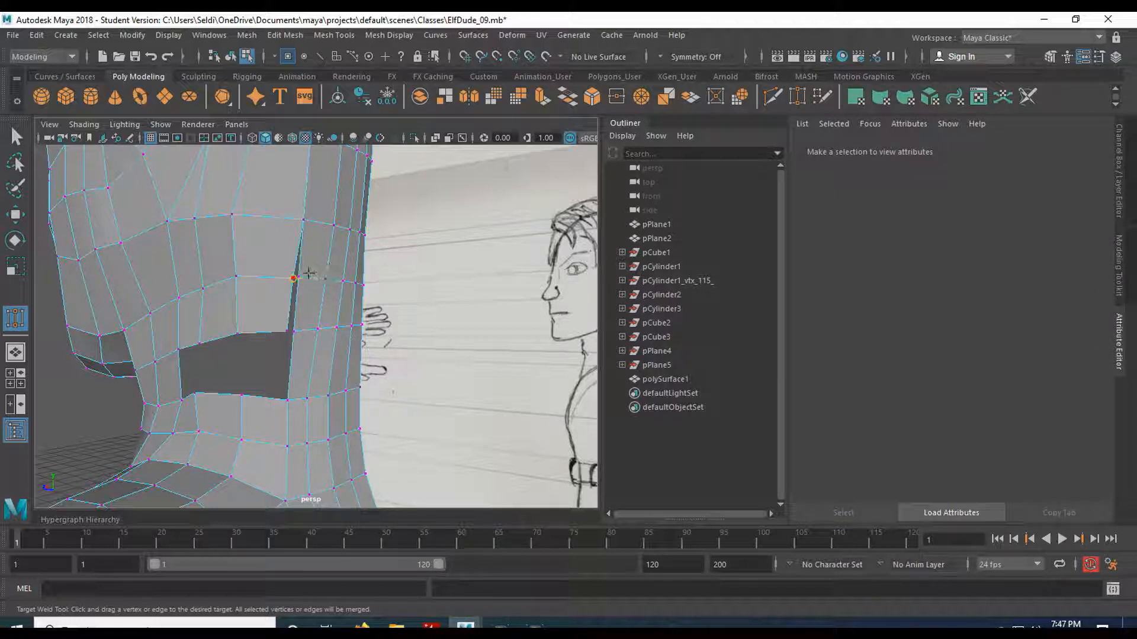
{"action": "mouse_move", "coordinate": [318, 271]}
{"action": "left_mouse_down"}
{"action": "mouse_move", "coordinate": [284, 341]}
{"action": "mouse_move", "coordinate": [317, 337]}
{"action": "mouse_move", "coordinate": [322, 297]}
{"action": "mouse_move", "coordinate": [213, 297]}
{"action": "left_mouse_up"}
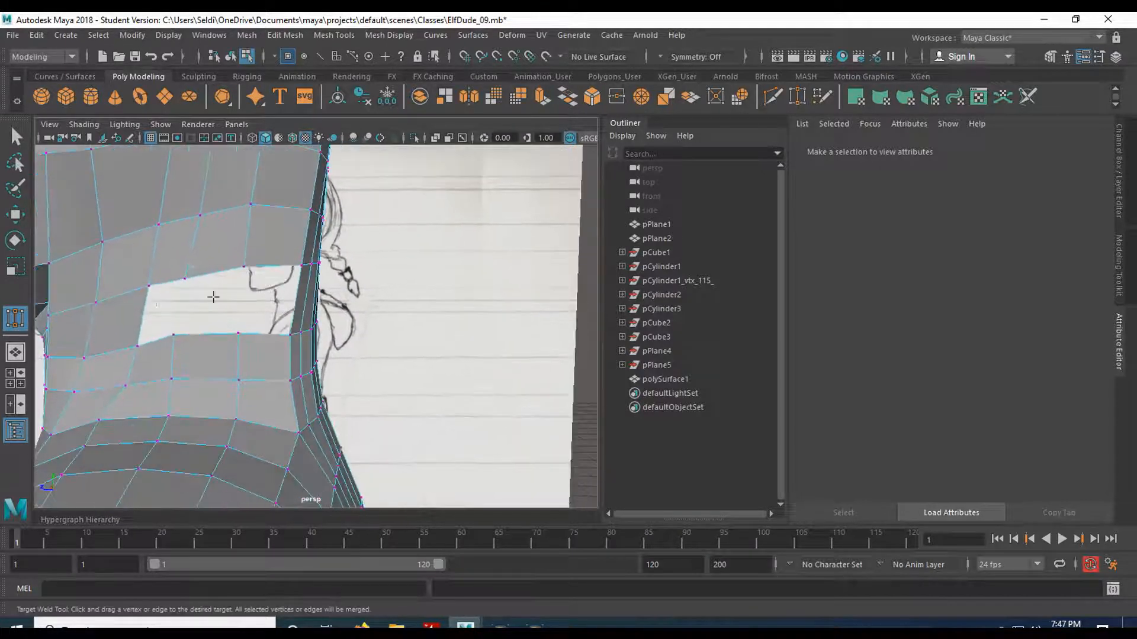
{"action": "key", "text": "q"}
Bridge the three remaining open head edges to the three neck rim edges opposite them to close the hole
{"action": "right_click_drag", "start_coordinate": [264, 225], "coordinate": [268, 186]}
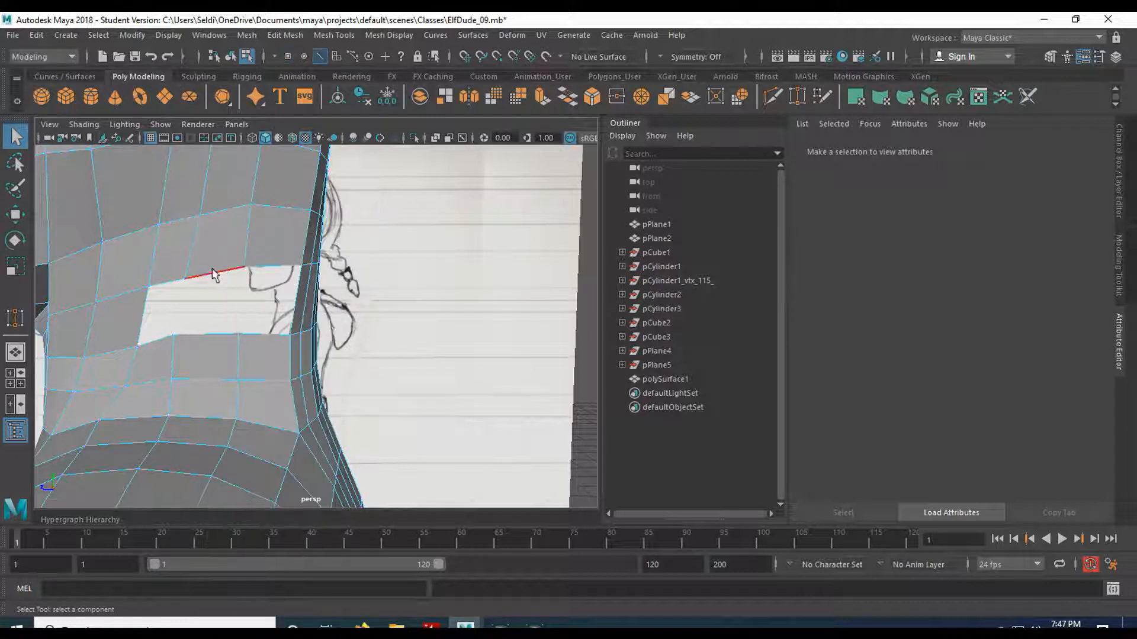
{"action": "left_click", "coordinate": [214, 274]}
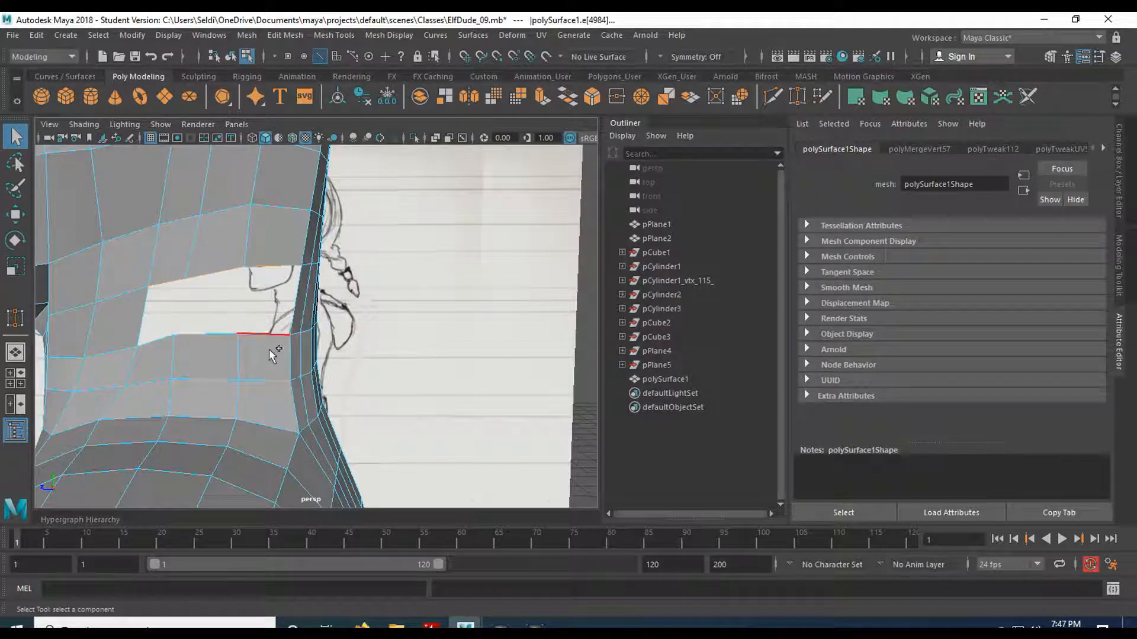
{"action": "left_click", "coordinate": [166, 341]}
{"action": "right_click", "coordinate": [167, 342], "text": "shift"}
{"action": "left_click", "coordinate": [133, 511]}
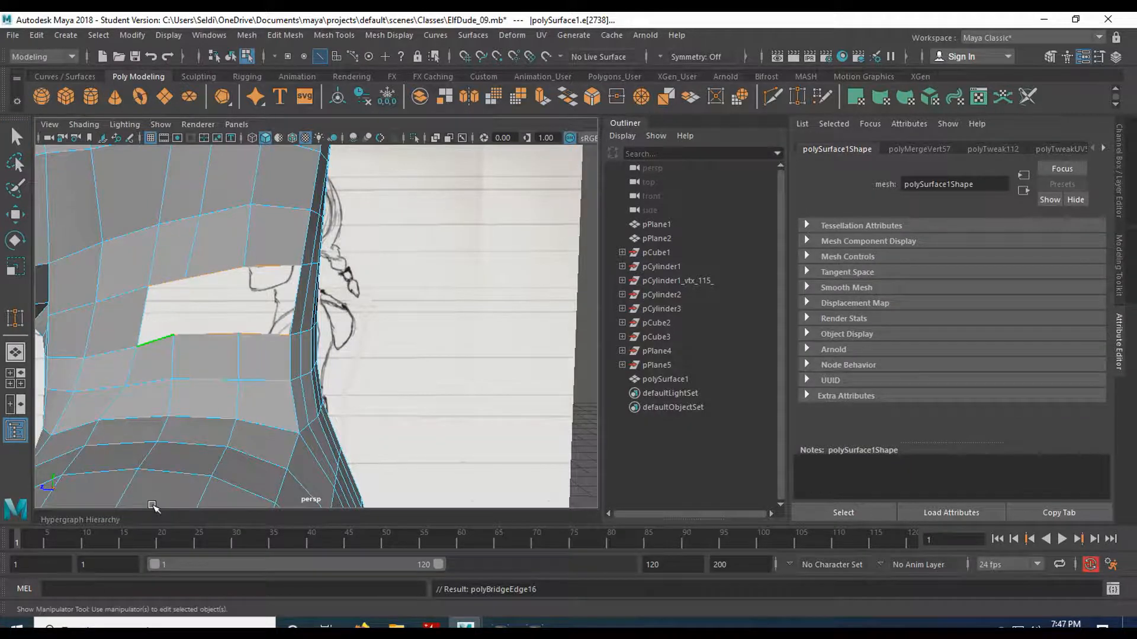
{"action": "left_click", "coordinate": [253, 334]}
{"action": "key", "text": "q"}
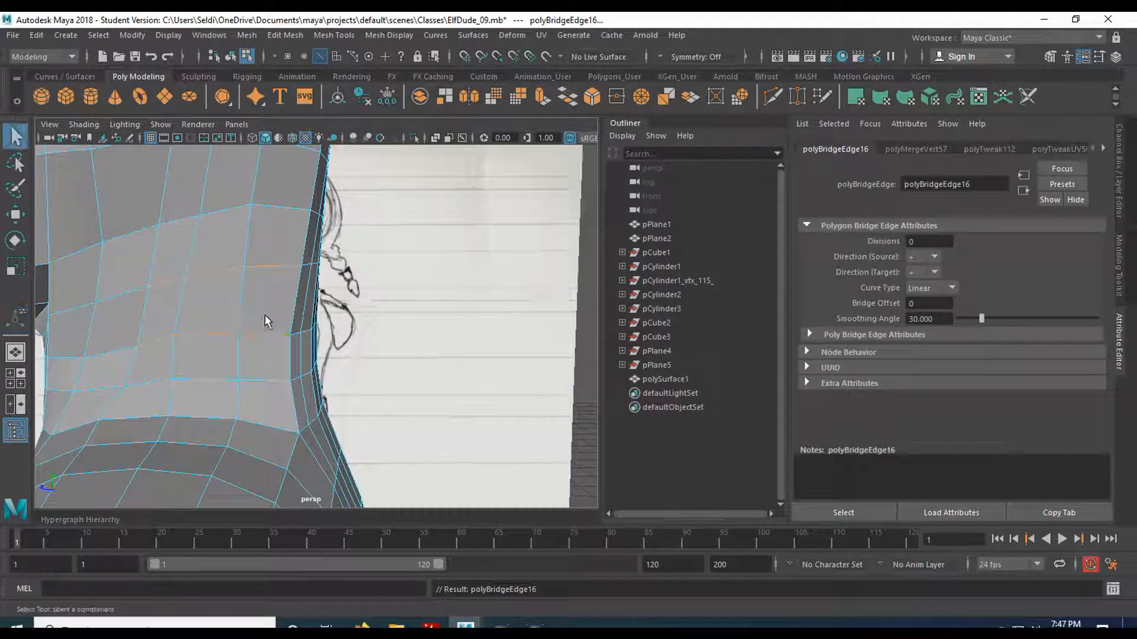
{"action": "left_click", "coordinate": [401, 286]}
Check the edge flow around the ear and delete the diagonal edge behind and below it
{"action": "mouse_move", "coordinate": [401, 286]}
{"action": "left_mouse_down", "text": "alt"}
{"action": "mouse_move", "coordinate": [246, 332]}
{"action": "mouse_move", "coordinate": [364, 313]}
{"action": "mouse_move", "coordinate": [174, 357]}
{"action": "mouse_move", "coordinate": [226, 339]}
{"action": "mouse_move", "coordinate": [250, 362]}
{"action": "mouse_move", "coordinate": [197, 350]}
{"action": "mouse_move", "coordinate": [137, 313]}
{"action": "left_mouse_up", "text": "alt"}
{"action": "middle_click_drag", "start_coordinate": [137, 314], "coordinate": [183, 313], "text": "alt"}
{"action": "scroll", "coordinate": [176, 301], "scroll_direction": "down", "scroll_amount": 3}
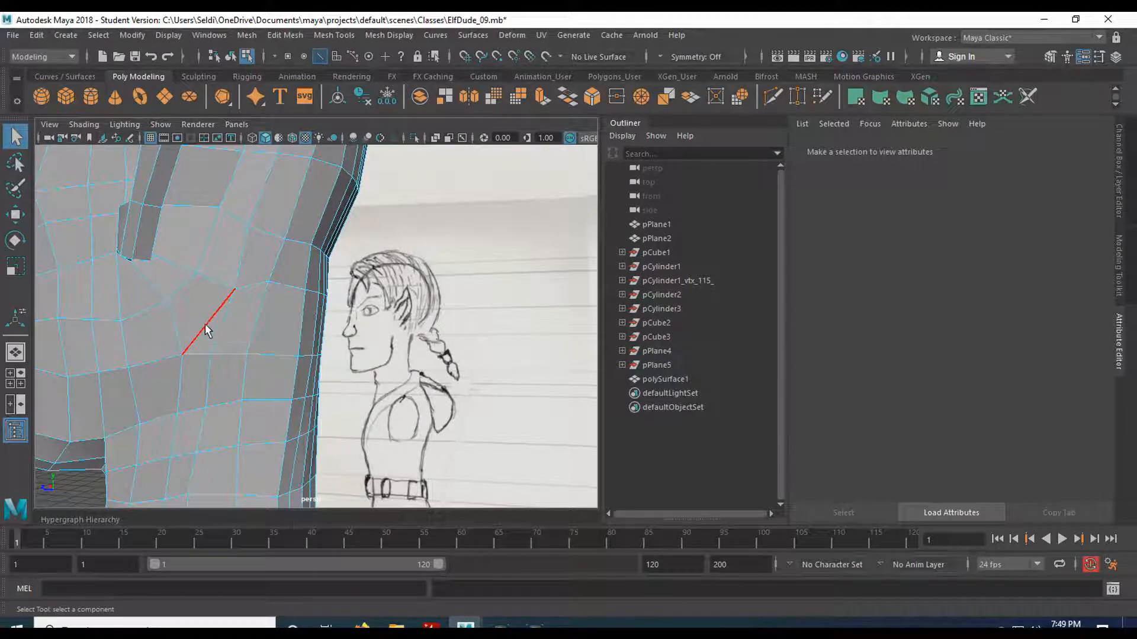
{"action": "middle_click_drag", "start_coordinate": [212, 314], "coordinate": [175, 296], "text": "alt"}
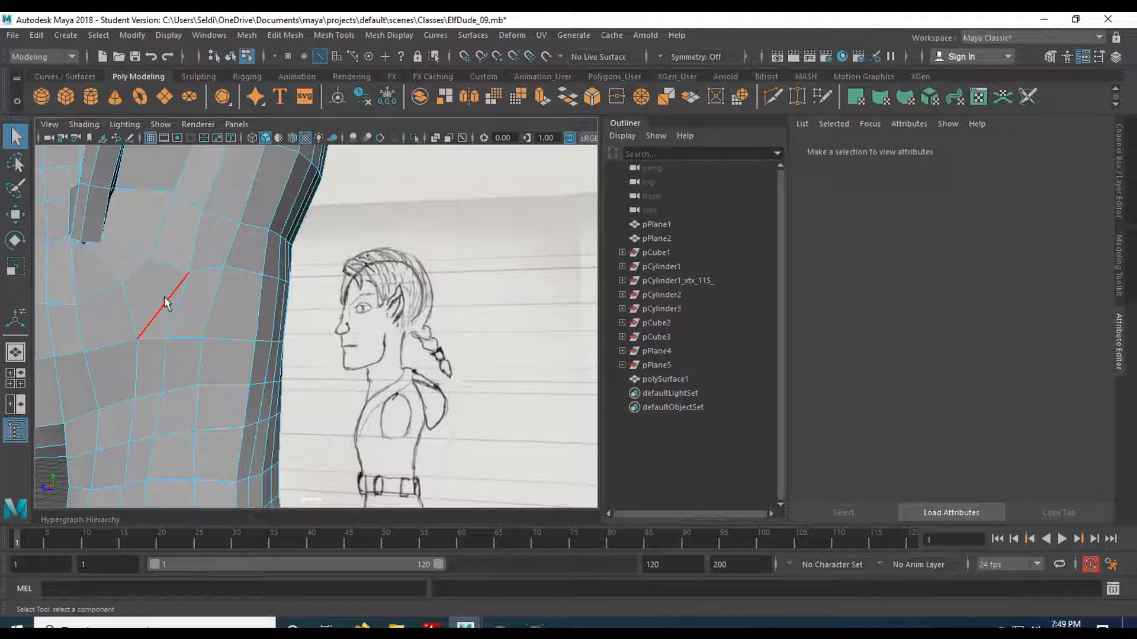
{"action": "left_click", "coordinate": [162, 301]}
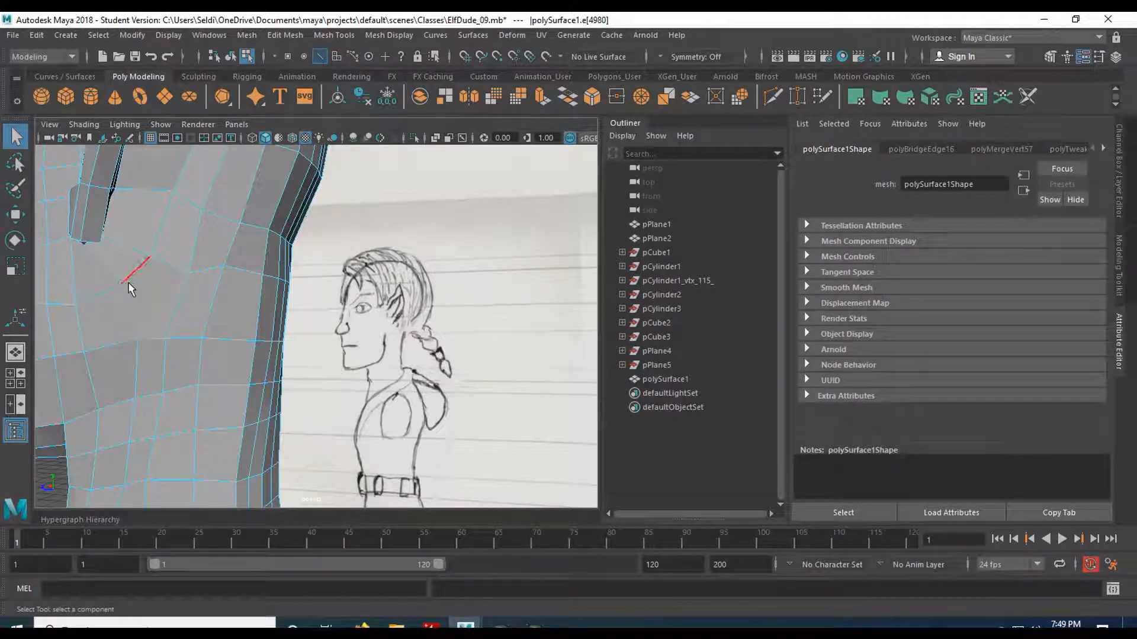
{"action": "left_click_drag", "start_coordinate": [122, 292], "coordinate": [197, 299], "text": "alt"}
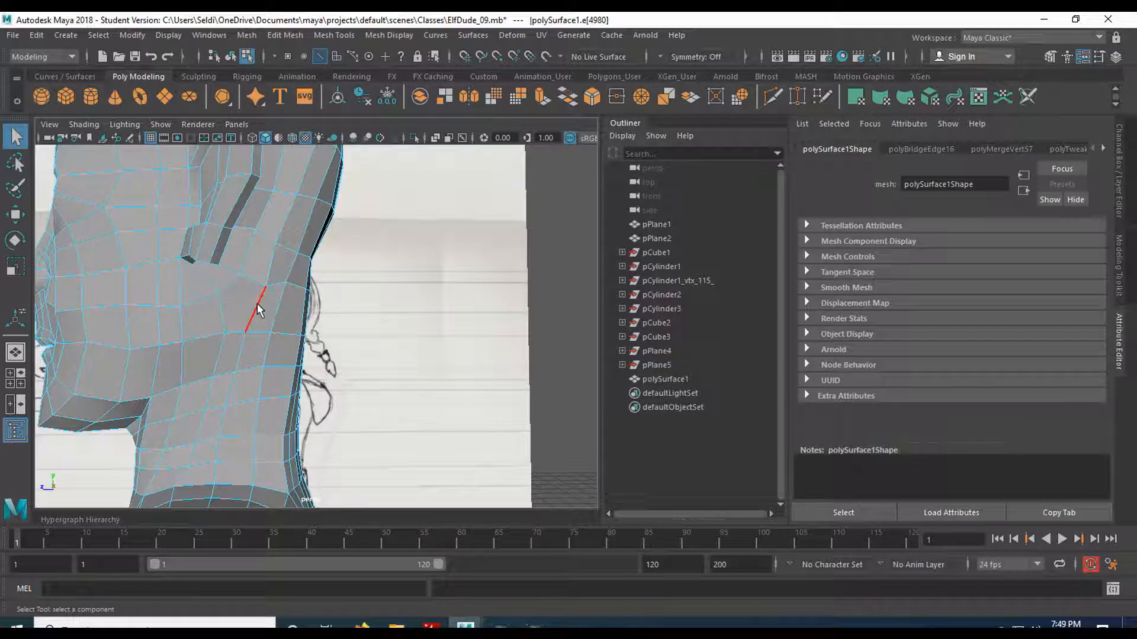
{"action": "mouse_move", "coordinate": [257, 304]}
{"action": "left_mouse_down", "text": "alt"}
{"action": "mouse_move", "coordinate": [234, 285]}
{"action": "mouse_move", "coordinate": [184, 410]}
{"action": "left_mouse_up", "text": "alt"}
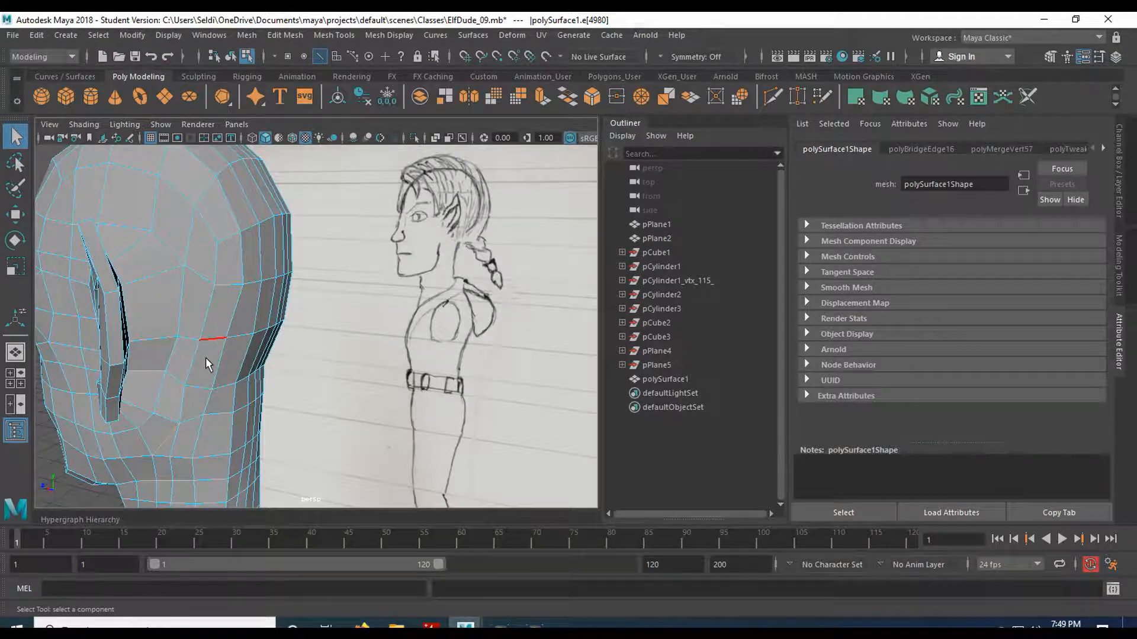
{"action": "middle_click_drag", "start_coordinate": [205, 358], "coordinate": [223, 279], "text": "alt"}
{"action": "scroll", "coordinate": [223, 279], "scroll_direction": "up", "scroll_amount": 3}
{"action": "left_click_drag", "start_coordinate": [224, 281], "coordinate": [216, 281], "text": "alt"}
{"action": "middle_click_drag", "start_coordinate": [216, 280], "coordinate": [251, 291], "text": "alt"}
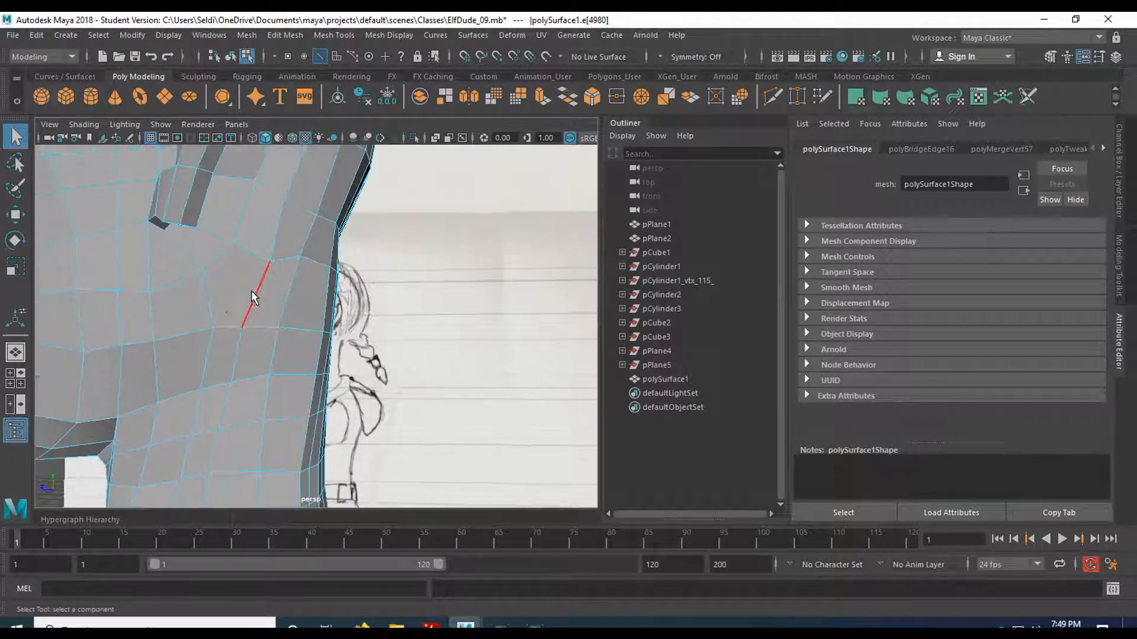
{"action": "scroll", "coordinate": [251, 290], "scroll_direction": "down", "scroll_amount": 3}
{"action": "mouse_move", "coordinate": [93, 329]}
{"action": "left_mouse_down", "text": "alt"}
{"action": "mouse_move", "coordinate": [259, 312]}
{"action": "mouse_move", "coordinate": [183, 308]}
{"action": "left_mouse_up", "text": "alt"}
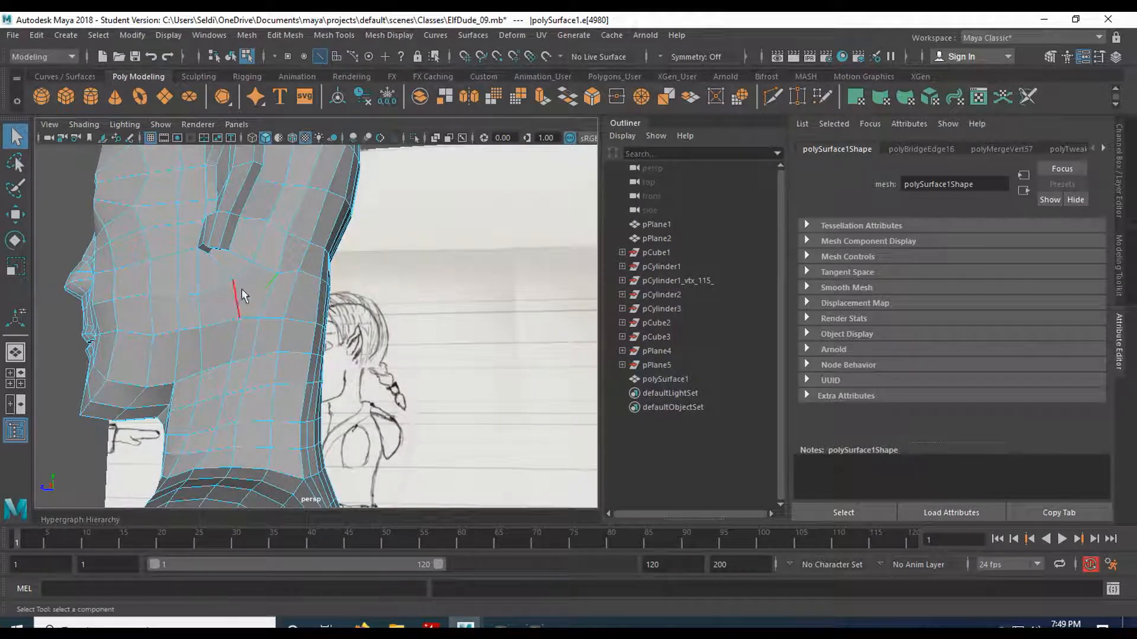
{"action": "scroll", "coordinate": [262, 295], "scroll_direction": "up", "scroll_amount": 3}
{"action": "left_click_drag", "start_coordinate": [262, 297], "coordinate": [219, 309], "text": "alt"}
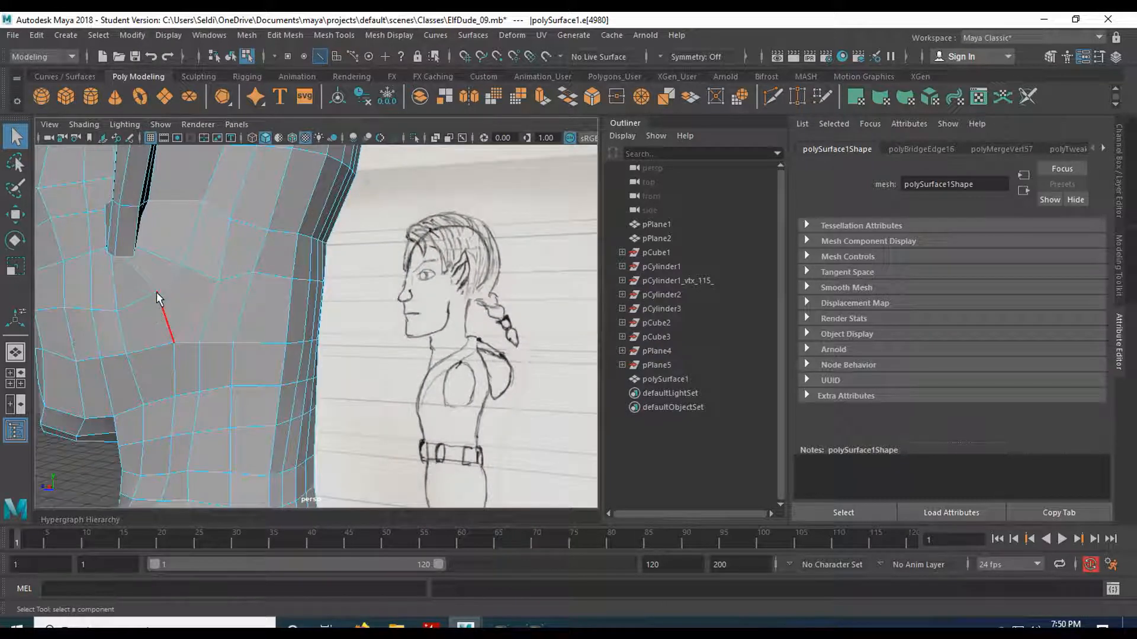
{"action": "left_click", "coordinate": [197, 301]}
{"action": "key", "text": "Delete"}
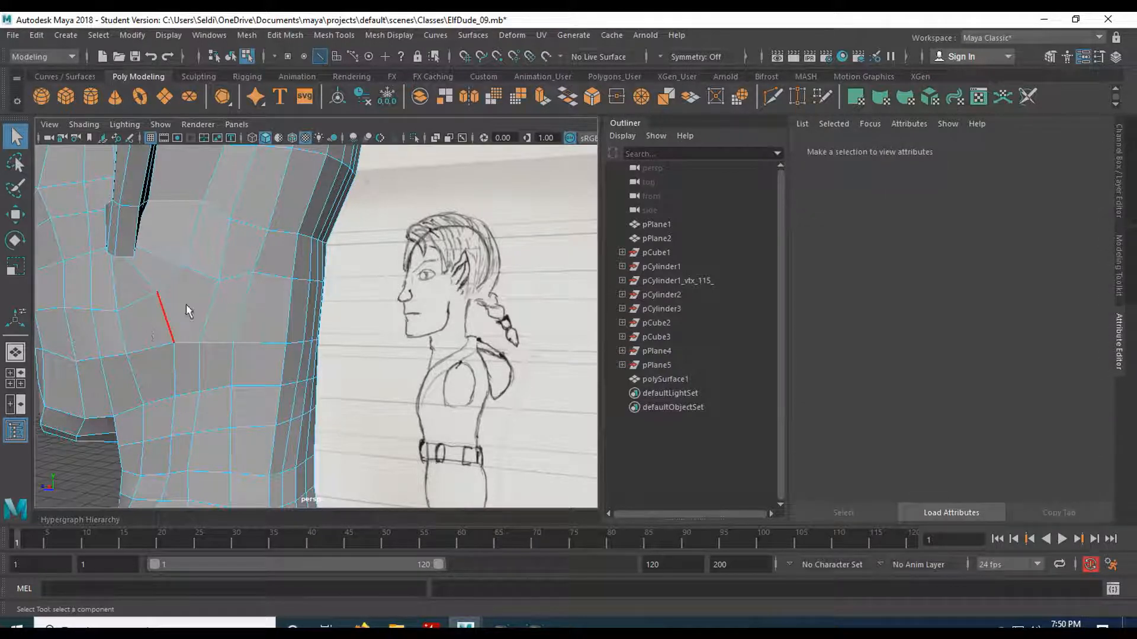
Multi-Cut a new horizontal edge row from the vertex below the ear around to the back centreline of the head
{"action": "left_click", "coordinate": [768, 98]}
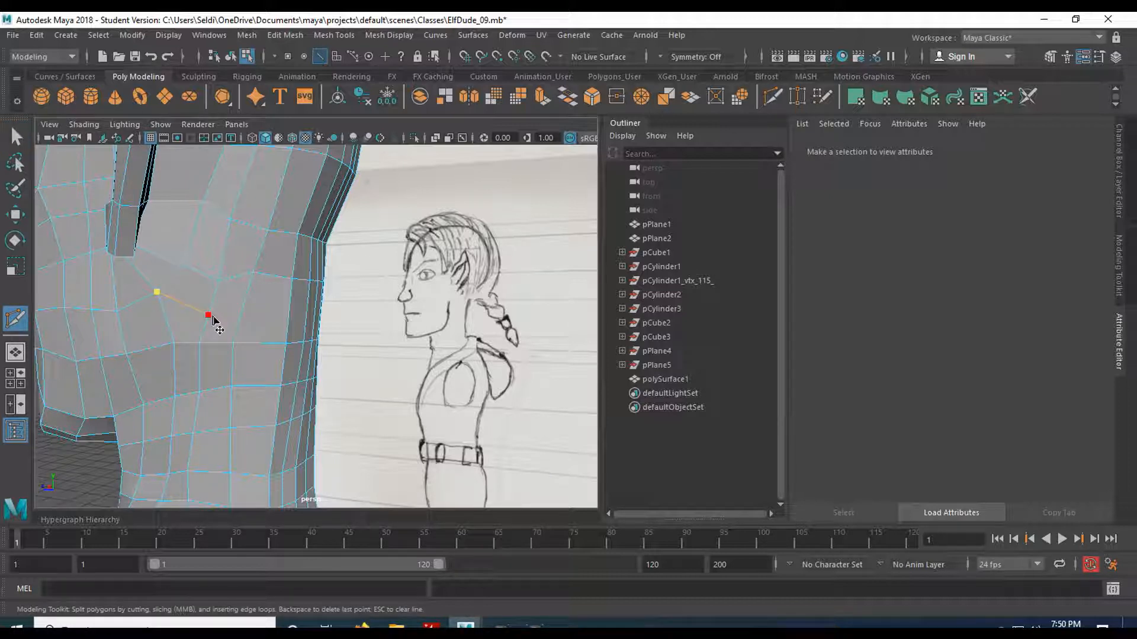
{"action": "mouse_move", "coordinate": [158, 305]}
{"action": "left_mouse_down", "text": "alt"}
{"action": "mouse_move", "coordinate": [243, 299]}
{"action": "mouse_move", "coordinate": [170, 304]}
{"action": "left_mouse_up", "text": "alt"}
{"action": "left_click", "coordinate": [194, 308]}
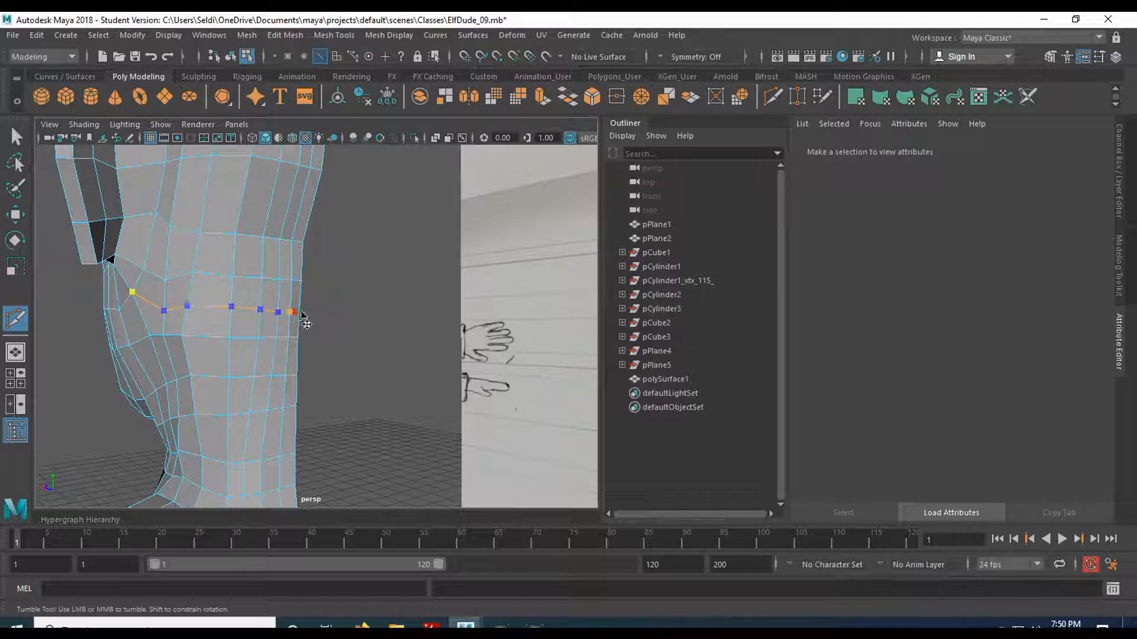
{"action": "scroll", "coordinate": [321, 319], "scroll_direction": "up", "scroll_amount": 2}
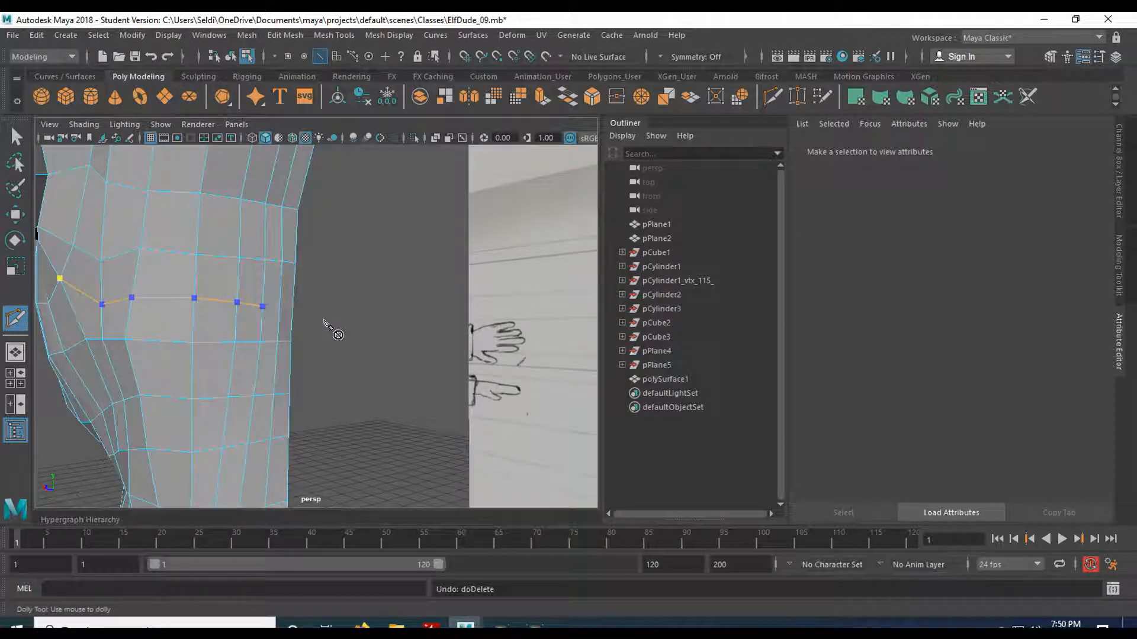
{"action": "left_click", "coordinate": [293, 309]}
{"action": "middle_click_drag", "start_coordinate": [373, 323], "coordinate": [254, 330], "text": "alt"}
{"action": "scroll", "coordinate": [305, 325], "scroll_direction": "up", "scroll_amount": 4}
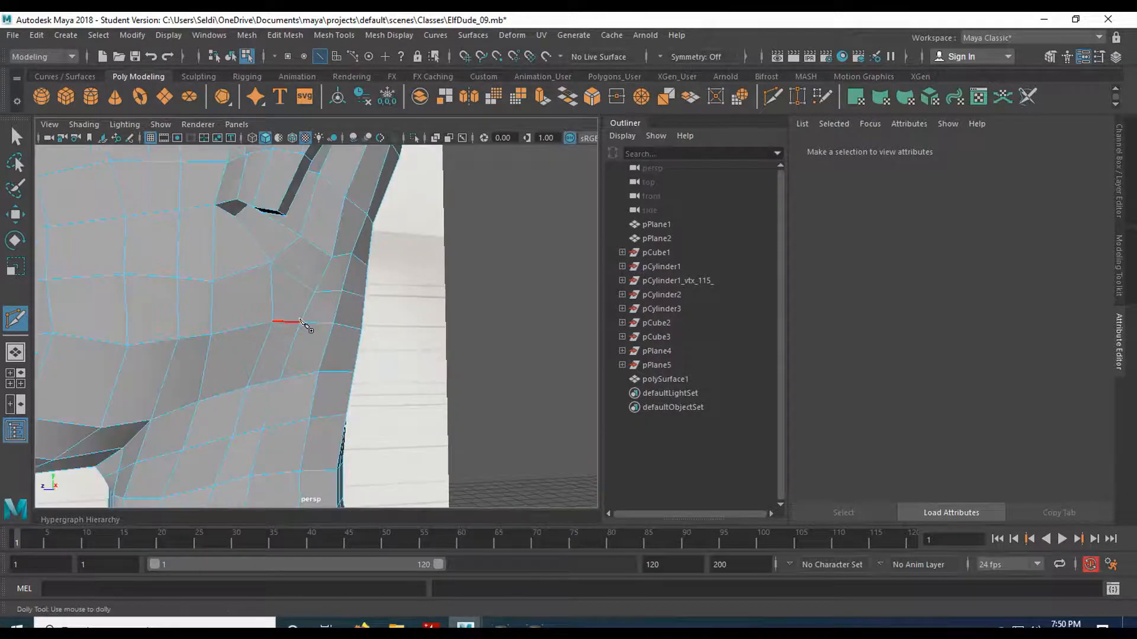
{"action": "mouse_move", "coordinate": [301, 322]}
{"action": "left_mouse_down", "text": "alt"}
{"action": "mouse_move", "coordinate": [319, 330]}
{"action": "mouse_move", "coordinate": [270, 302]}
{"action": "mouse_move", "coordinate": [296, 329]}
{"action": "left_mouse_up", "text": "alt"}
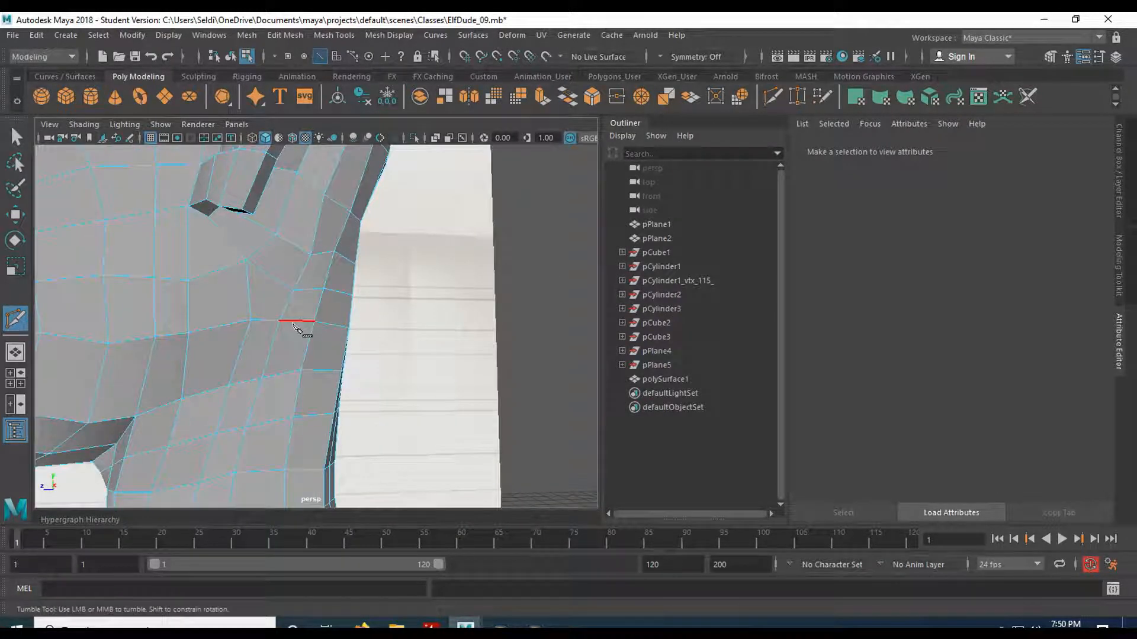
{"action": "key", "text": "q"}
Switch the mesh to vertex editing and move the neck vertex beneath the rear of the jaw front-to-back to even out the edge spacing
{"action": "mouse_move", "coordinate": [279, 321]}
{"action": "left_mouse_down", "text": "alt"}
{"action": "mouse_move", "coordinate": [254, 349]}
{"action": "mouse_move", "coordinate": [296, 278]}
{"action": "mouse_move", "coordinate": [273, 292]}
{"action": "mouse_move", "coordinate": [292, 329]}
{"action": "left_mouse_up", "text": "alt"}
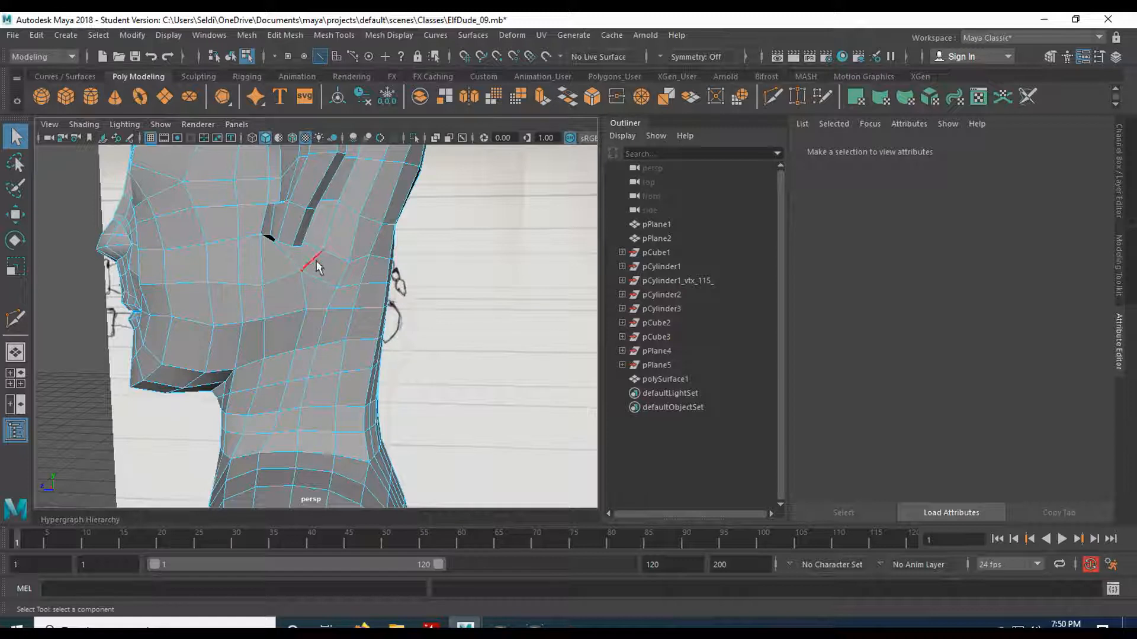
{"action": "scroll", "coordinate": [315, 271], "scroll_direction": "up", "scroll_amount": 4}
{"action": "middle_click_drag", "start_coordinate": [294, 263], "coordinate": [282, 329], "text": "alt"}
{"action": "left_click_drag", "start_coordinate": [282, 329], "coordinate": [267, 288], "text": "alt"}
{"action": "right_click", "coordinate": [267, 288]}
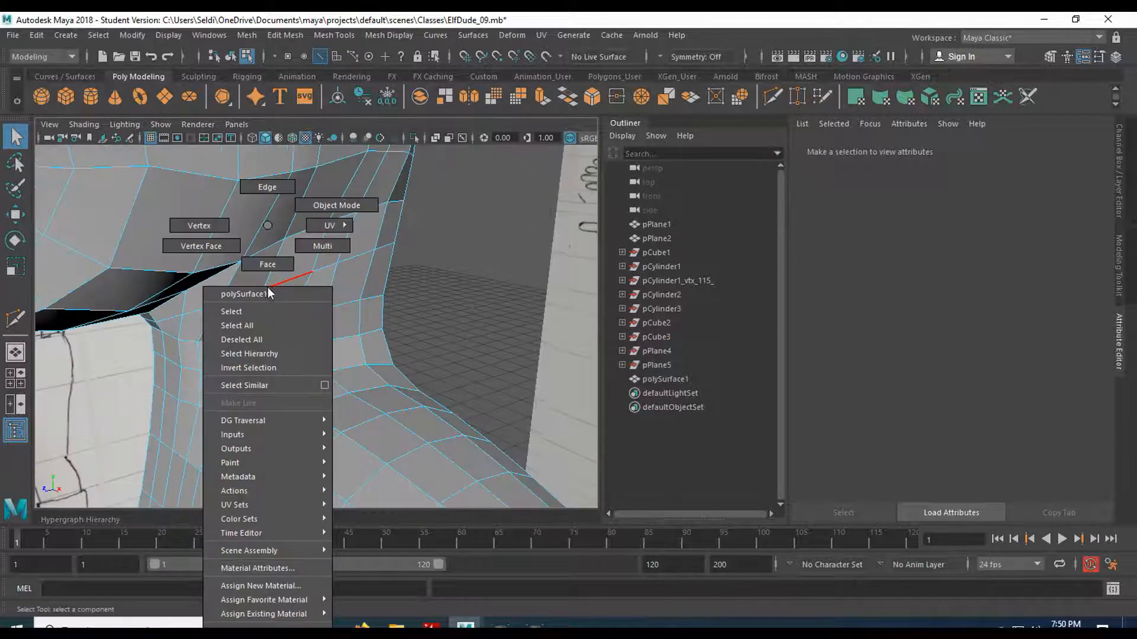
{"action": "left_click", "coordinate": [199, 226]}
{"action": "left_click", "coordinate": [244, 341]}
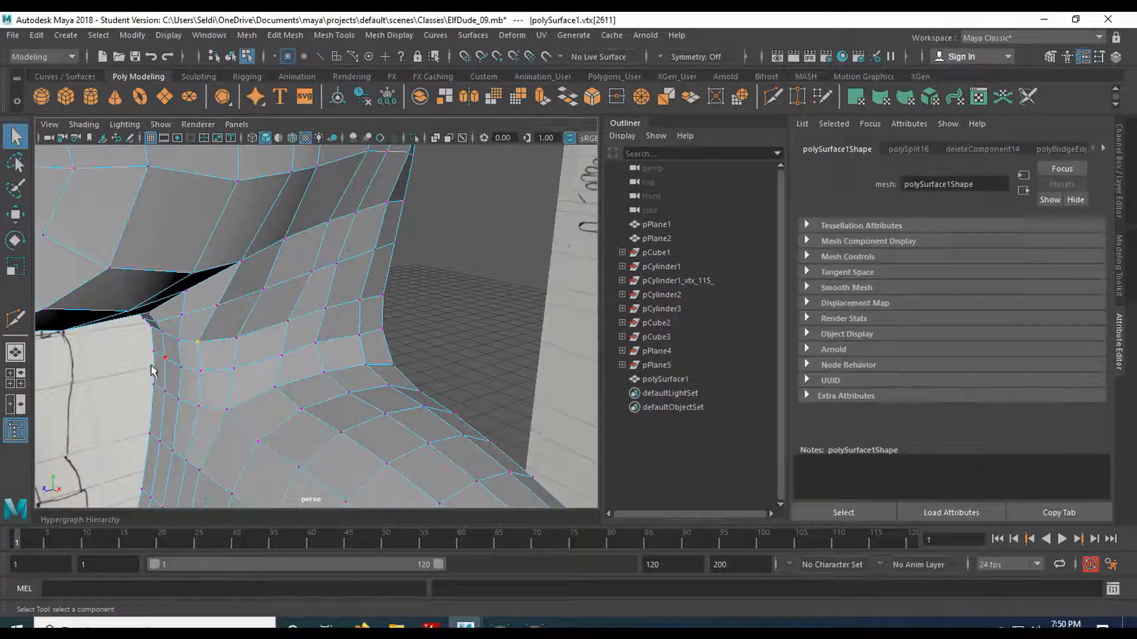
{"action": "key", "text": "w"}
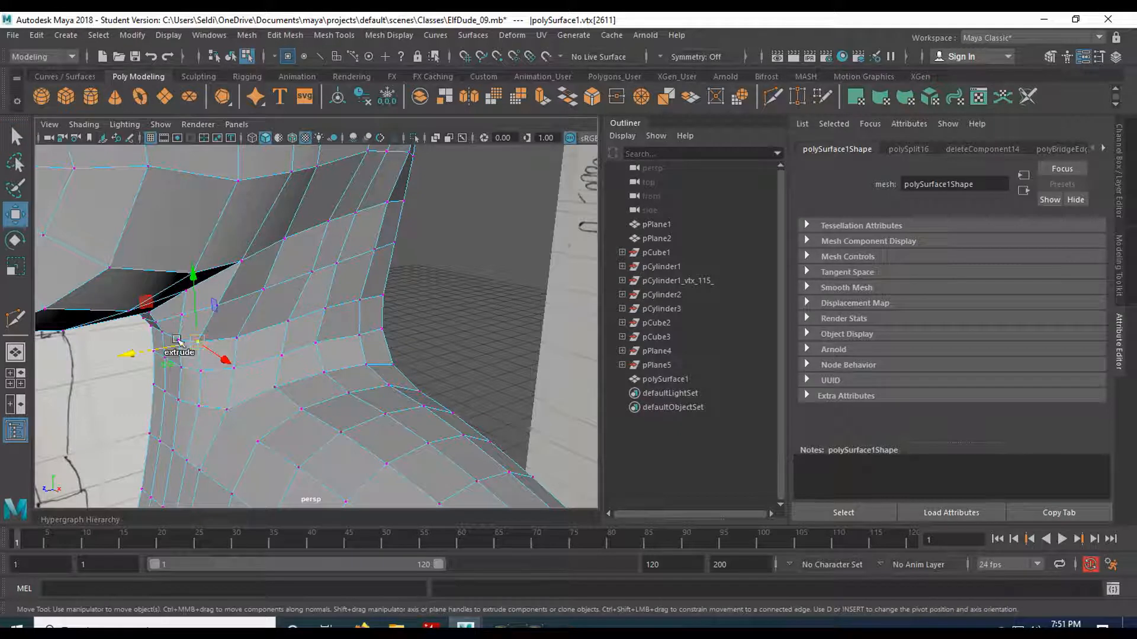
{"action": "left_click_drag", "start_coordinate": [132, 354], "coordinate": [268, 356]}
Adjust the vertices at the rear corner of the jaw and just below it to smooth the head-to-neck transition
{"action": "left_click", "coordinate": [242, 338]}
{"action": "left_click", "coordinate": [270, 288]}
{"action": "mouse_move", "coordinate": [298, 303]}
{"action": "left_mouse_down"}
{"action": "mouse_move", "coordinate": [254, 355]}
{"action": "mouse_move", "coordinate": [289, 346]}
{"action": "mouse_move", "coordinate": [261, 312]}
{"action": "left_mouse_up"}
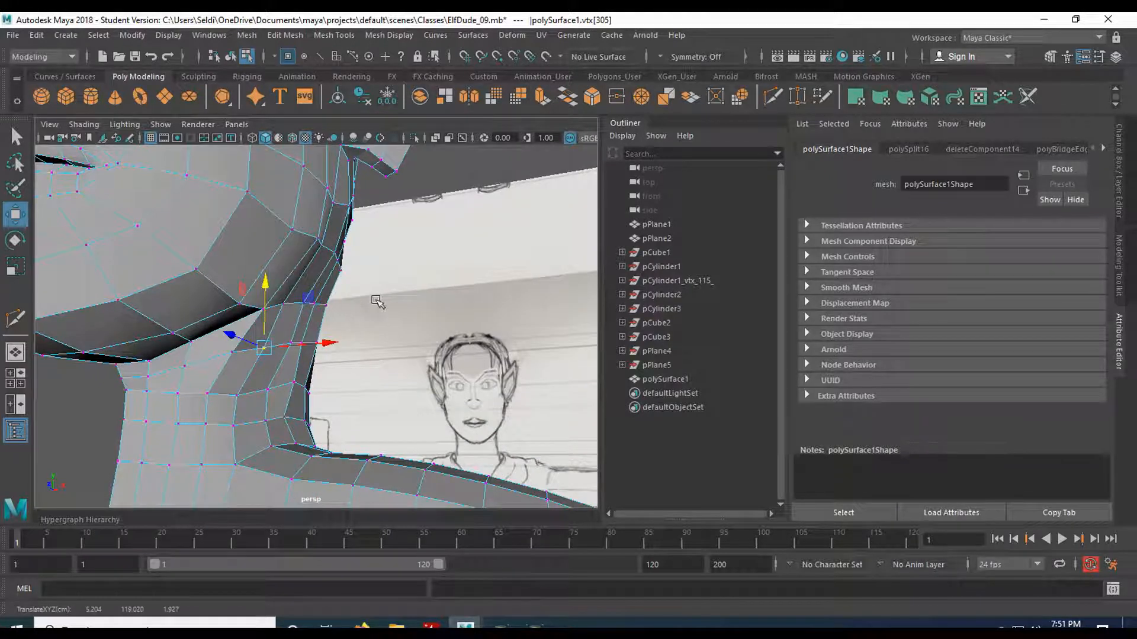
{"action": "left_click", "coordinate": [378, 302]}
{"action": "left_click", "coordinate": [267, 308]}
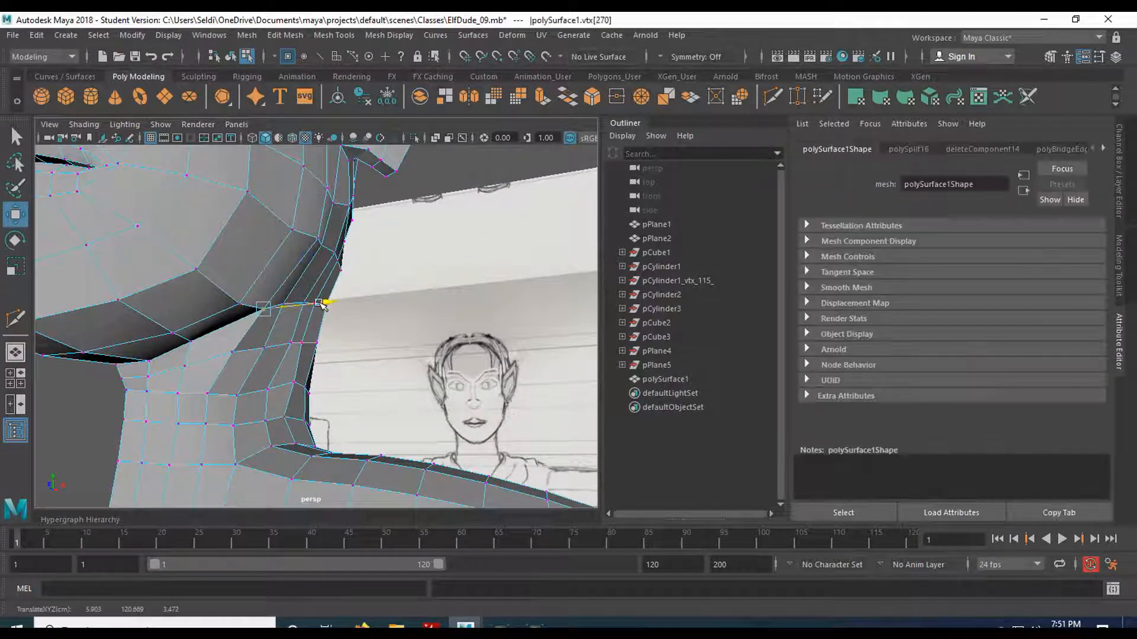
{"action": "left_click_drag", "start_coordinate": [319, 305], "coordinate": [286, 317], "text": "alt"}
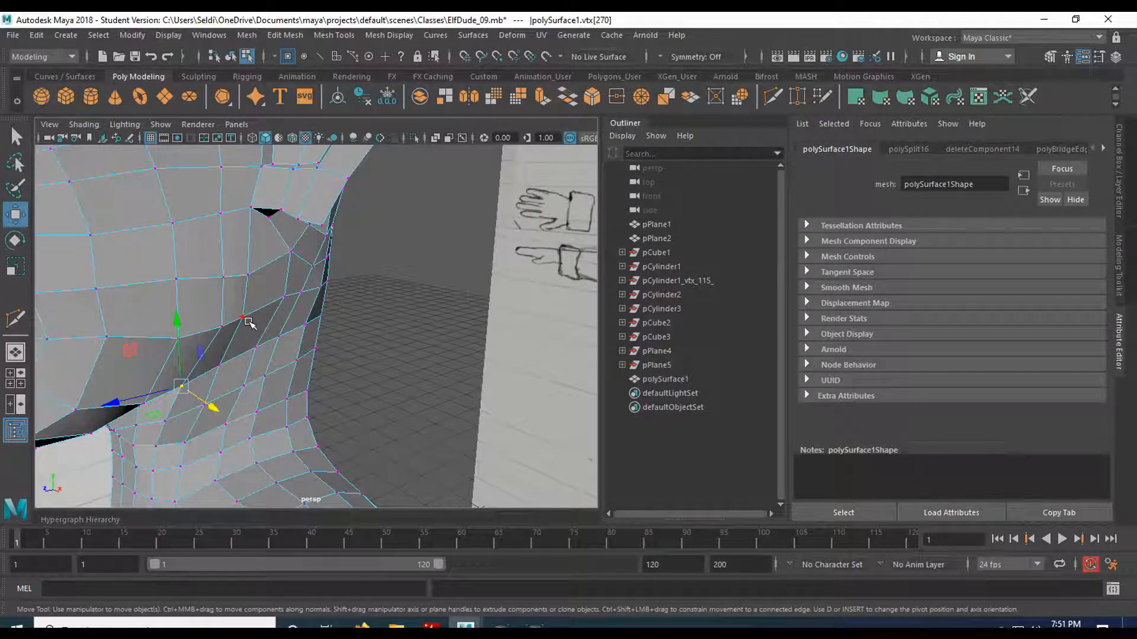
Reposition the vertices along the side of the jaw, between its rear corner and the ear, to smooth the jawline
{"action": "left_click", "coordinate": [243, 319]}
{"action": "left_click_drag", "start_coordinate": [177, 356], "coordinate": [235, 355], "text": "alt"}
{"action": "left_click", "coordinate": [286, 335]}
{"action": "left_click_drag", "start_coordinate": [337, 335], "coordinate": [256, 309]}
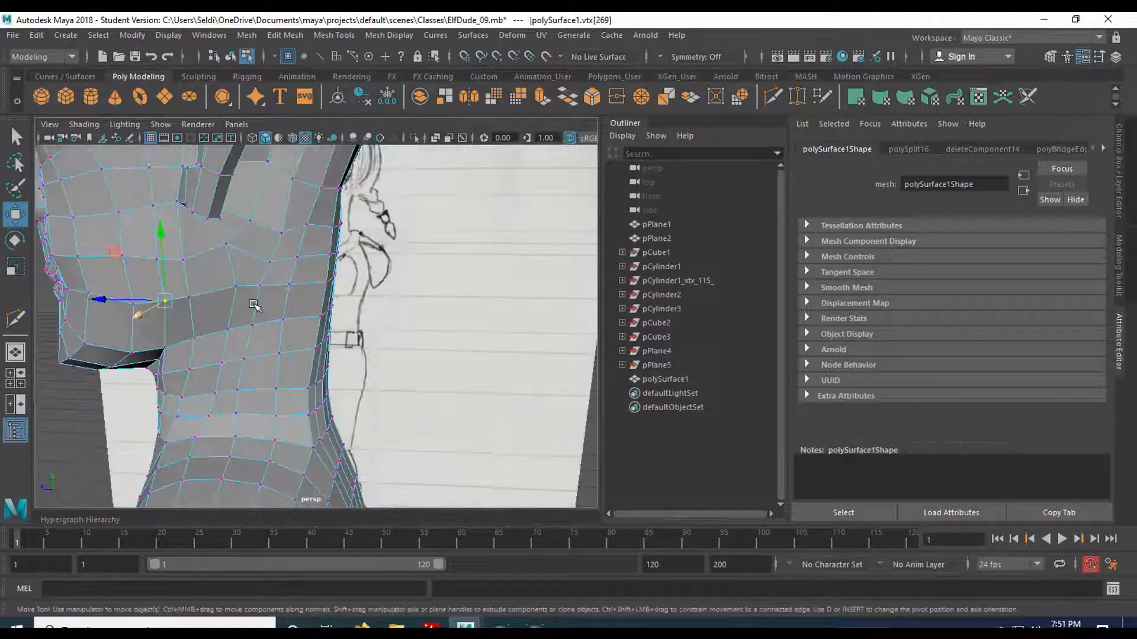
Move the vertex just below the ear slightly along the vertical axis to even out the surrounding faces
{"action": "middle_click_drag", "start_coordinate": [257, 309], "coordinate": [299, 338], "text": "alt"}
{"action": "scroll", "coordinate": [288, 333], "scroll_direction": "up", "scroll_amount": 3}
{"action": "mouse_move", "coordinate": [288, 333]}
{"action": "left_mouse_down", "text": "alt"}
{"action": "mouse_move", "coordinate": [274, 301]}
{"action": "mouse_move", "coordinate": [254, 329]}
{"action": "mouse_move", "coordinate": [230, 295]}
{"action": "mouse_move", "coordinate": [231, 252]}
{"action": "mouse_move", "coordinate": [231, 312]}
{"action": "left_mouse_up", "text": "alt"}
{"action": "left_click", "coordinate": [209, 308]}
{"action": "left_click_drag", "start_coordinate": [205, 256], "coordinate": [204, 261]}
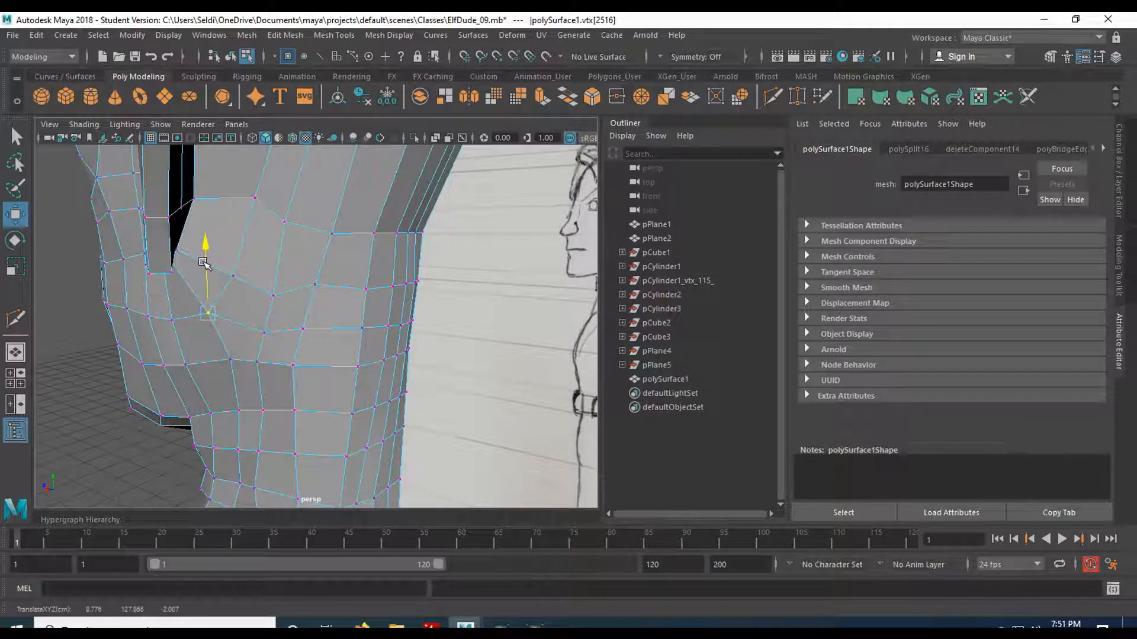
Reposition the vertices behind the ear on the back of the head to even out the surface curvature
{"action": "left_click_drag", "start_coordinate": [169, 307], "coordinate": [203, 353], "text": "alt"}
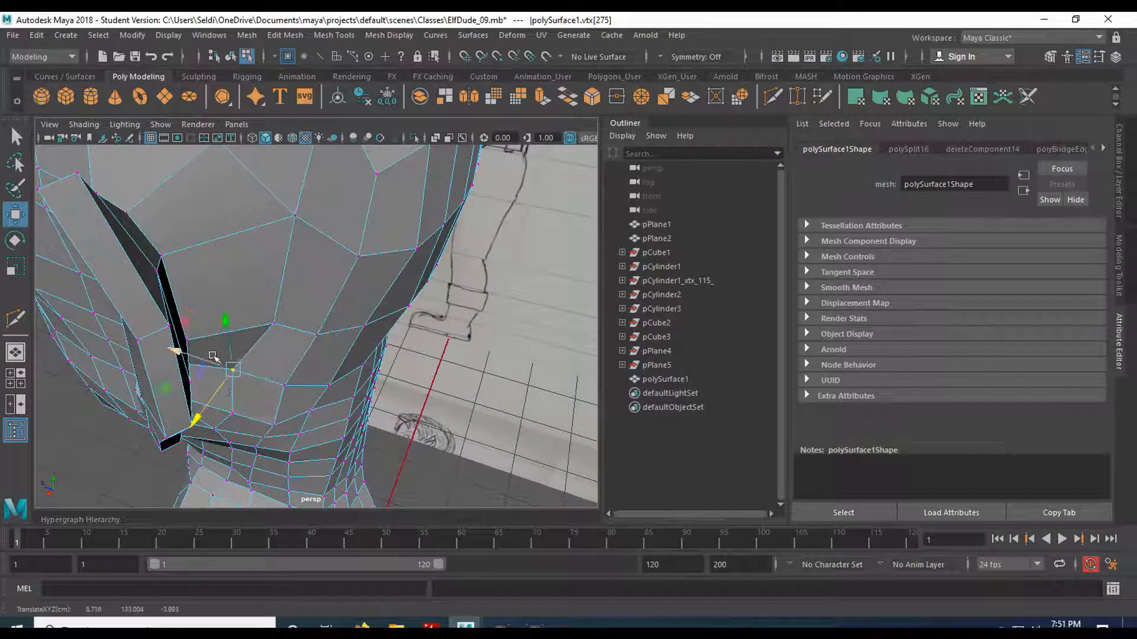
{"action": "left_click", "coordinate": [270, 325]}
{"action": "left_click_drag", "start_coordinate": [244, 313], "coordinate": [237, 311]}
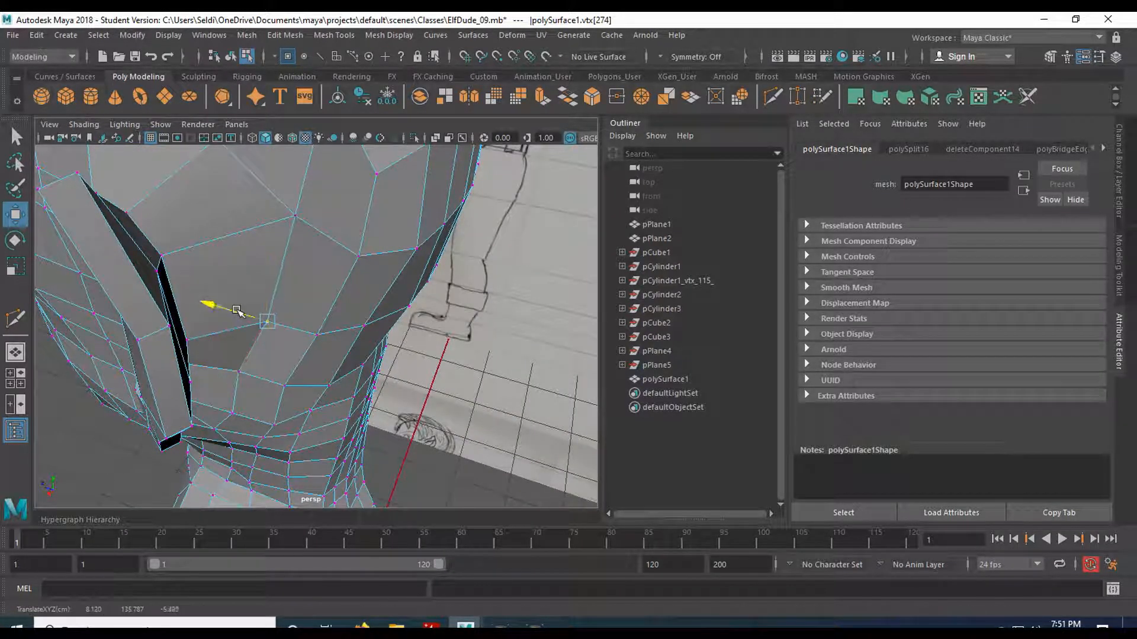
{"action": "middle_click_drag", "start_coordinate": [305, 266], "coordinate": [251, 337], "text": "alt"}
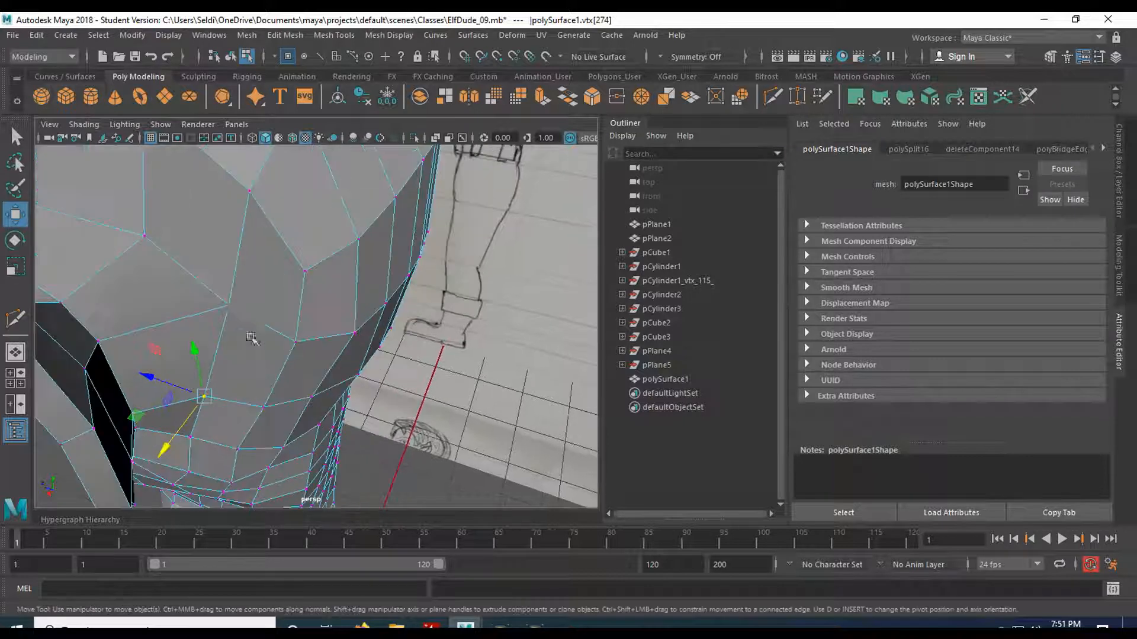
{"action": "left_click", "coordinate": [233, 306]}
{"action": "left_click_drag", "start_coordinate": [238, 345], "coordinate": [214, 338], "text": "alt"}
{"action": "middle_click_drag", "start_coordinate": [169, 307], "coordinate": [261, 350], "text": "alt"}
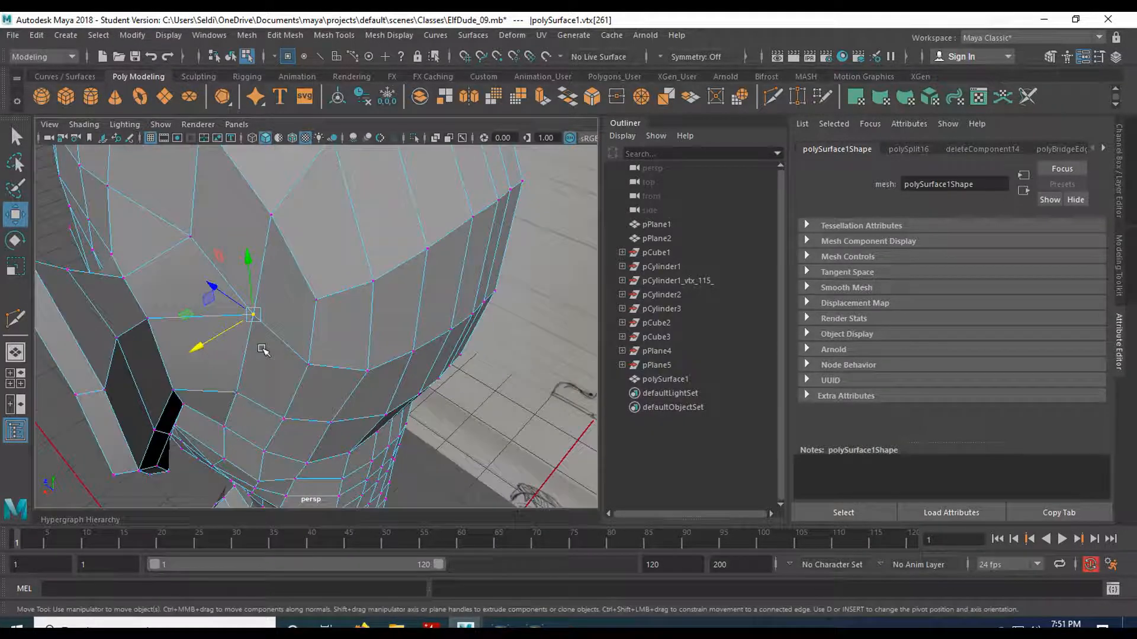
{"action": "scroll", "coordinate": [249, 349], "scroll_direction": "down", "scroll_amount": 3}
{"action": "left_click_drag", "start_coordinate": [244, 349], "coordinate": [274, 331]}
Return the mesh to object mode and insert a vertical edge loop on the side of the face between the eye and the ear
{"action": "right_click", "coordinate": [275, 329]}
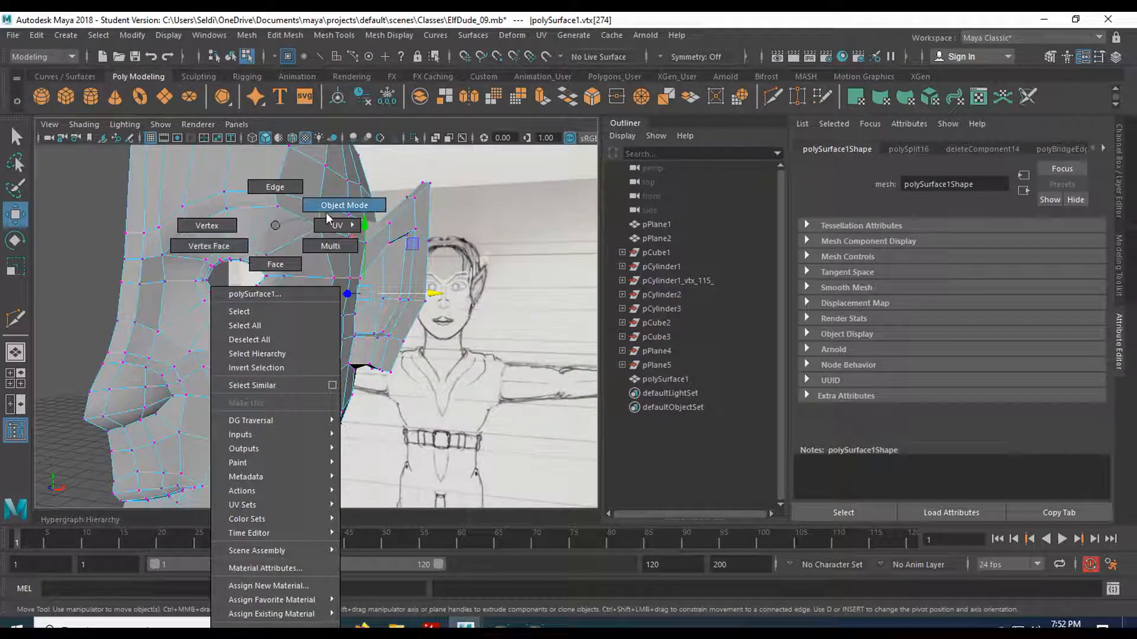
{"action": "right_click_drag", "start_coordinate": [326, 218], "coordinate": [327, 214]}
{"action": "scroll", "coordinate": [310, 343], "scroll_direction": "up", "scroll_amount": 3}
{"action": "mouse_move", "coordinate": [309, 343]}
{"action": "left_mouse_down", "text": "alt"}
{"action": "mouse_move", "coordinate": [159, 356]}
{"action": "mouse_move", "coordinate": [312, 358]}
{"action": "mouse_move", "coordinate": [215, 361]}
{"action": "mouse_move", "coordinate": [298, 361]}
{"action": "mouse_move", "coordinate": [330, 350]}
{"action": "mouse_move", "coordinate": [350, 315]}
{"action": "mouse_move", "coordinate": [228, 336]}
{"action": "mouse_move", "coordinate": [414, 322]}
{"action": "mouse_move", "coordinate": [285, 330]}
{"action": "mouse_move", "coordinate": [235, 354]}
{"action": "left_mouse_up", "text": "alt"}
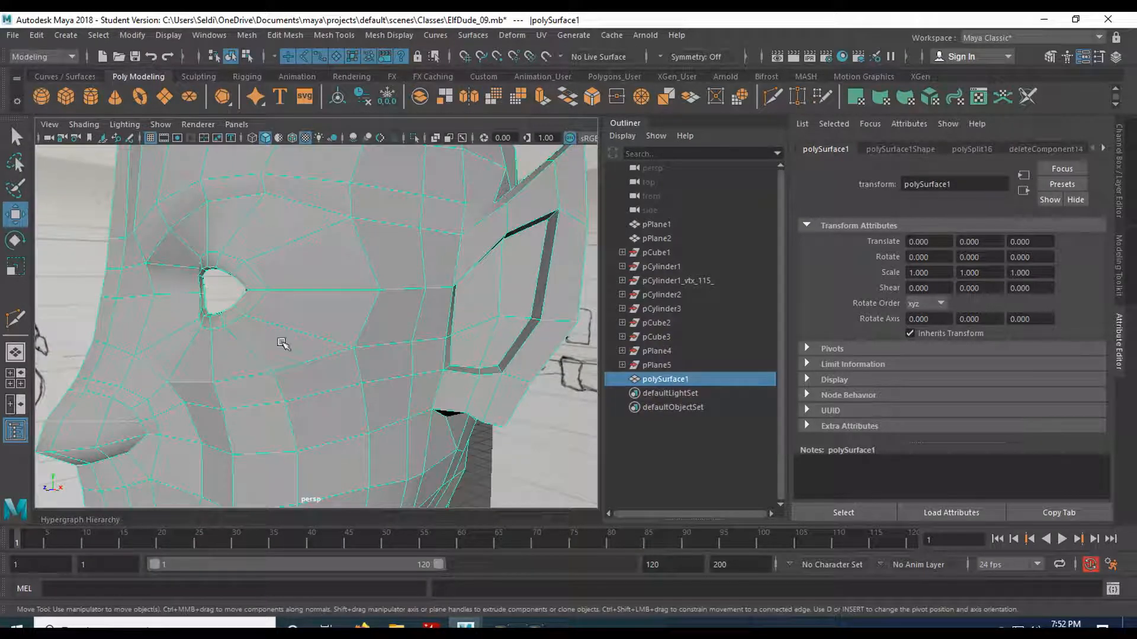
{"action": "left_click", "coordinate": [388, 35]}
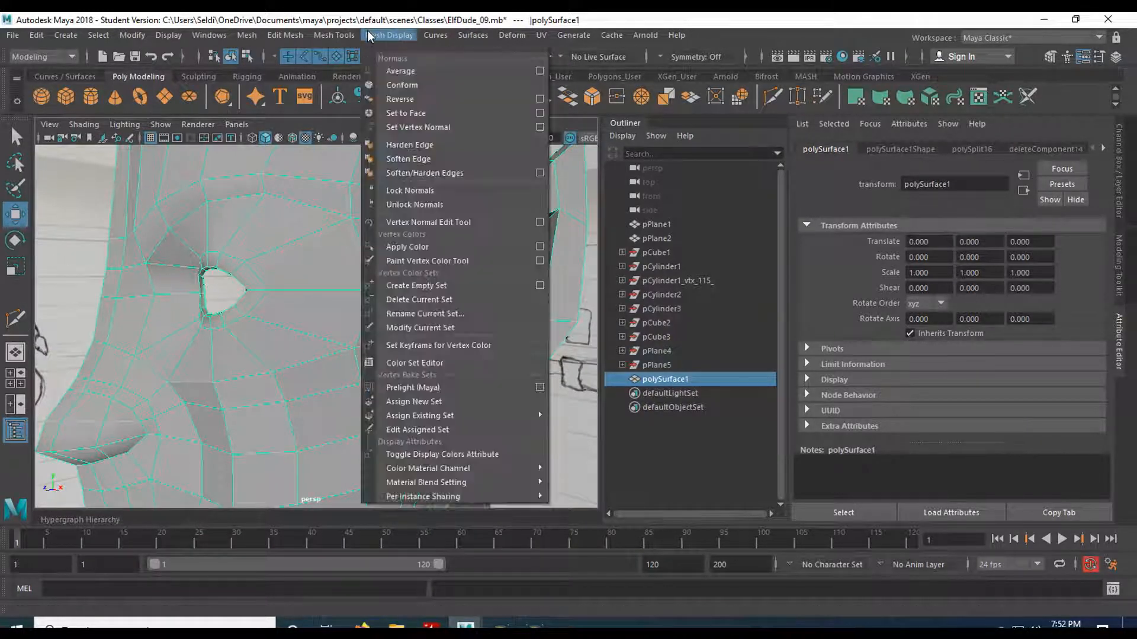
{"action": "mouse_move", "coordinate": [334, 35]}
{"action": "left_click", "coordinate": [357, 141]}
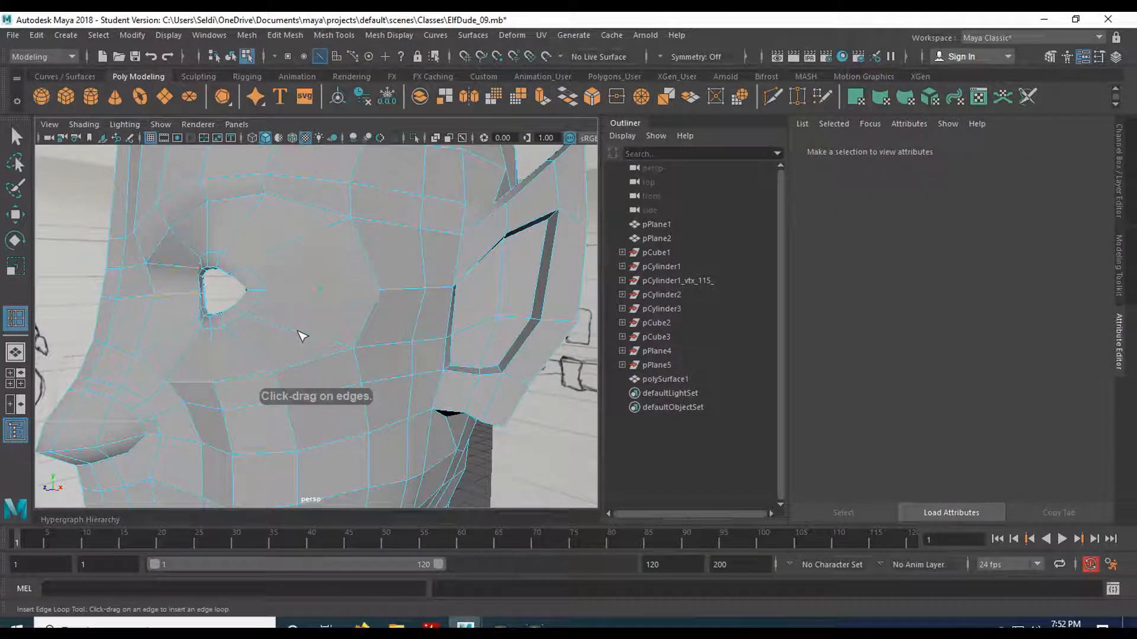
{"action": "left_click", "coordinate": [315, 335]}
Examine the topology of the face, jaw, ear and neck from the side and from above
{"action": "left_click_drag", "start_coordinate": [286, 356], "coordinate": [158, 332], "text": "alt"}
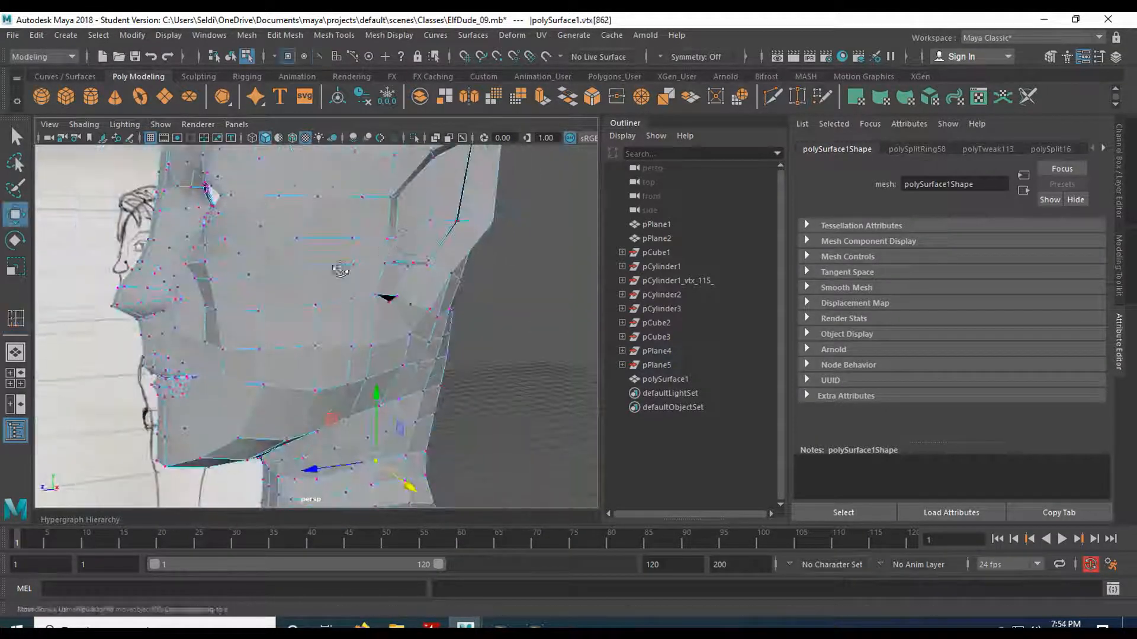
{"action": "left_click_drag", "start_coordinate": [340, 270], "coordinate": [398, 269], "text": "alt"}
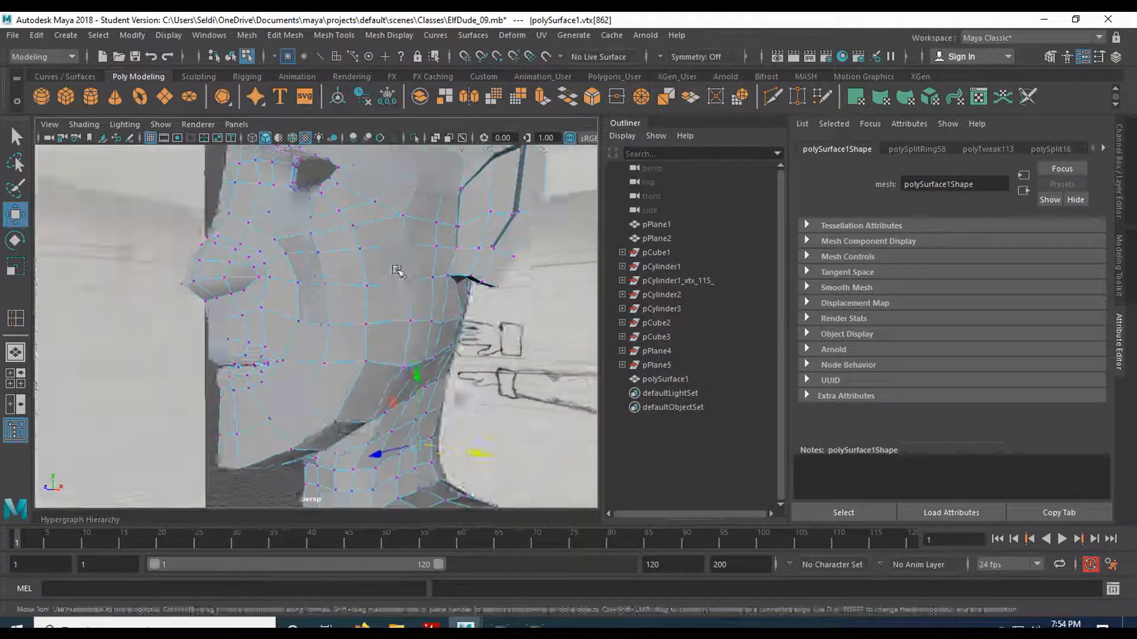
{"action": "scroll", "coordinate": [393, 290], "scroll_direction": "down", "scroll_amount": 5}
{"action": "middle_click_drag", "start_coordinate": [336, 357], "coordinate": [287, 268], "text": "alt"}
{"action": "left_click_drag", "start_coordinate": [287, 270], "coordinate": [313, 347], "text": "alt"}
{"action": "scroll", "coordinate": [314, 342], "scroll_direction": "up", "scroll_amount": 2}
{"action": "middle_click_drag", "start_coordinate": [320, 291], "coordinate": [306, 423], "text": "alt"}
{"action": "left_click_drag", "start_coordinate": [274, 297], "coordinate": [243, 305], "text": "alt"}
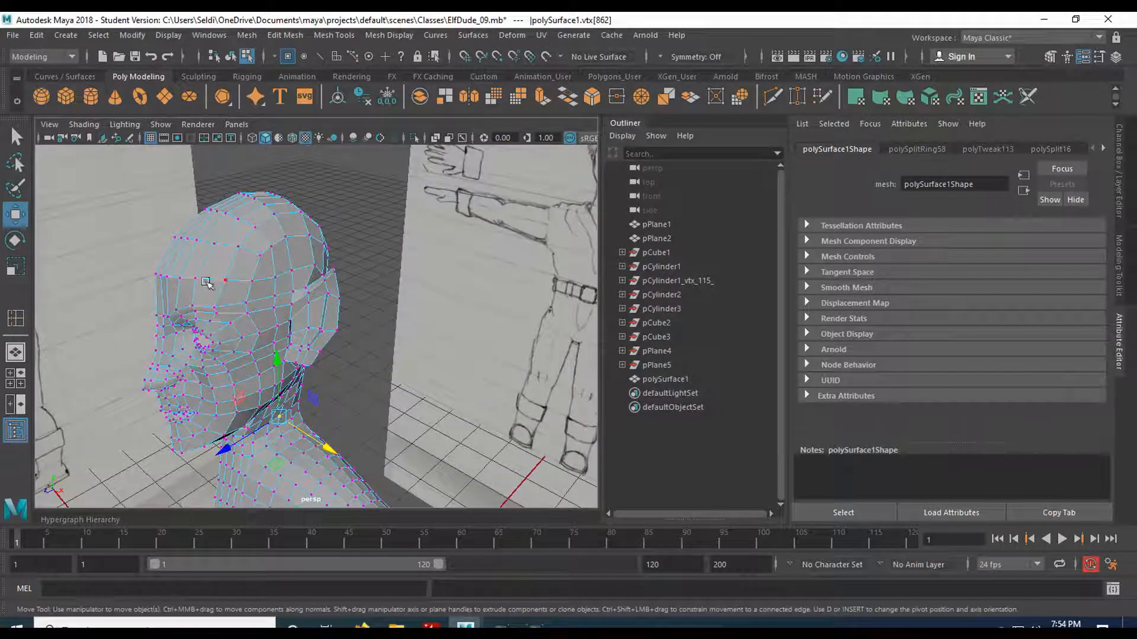
Return the mesh to object mode, deselect it to check the shaded head, and save the scene
{"action": "right_click_drag", "start_coordinate": [255, 230], "coordinate": [341, 205]}
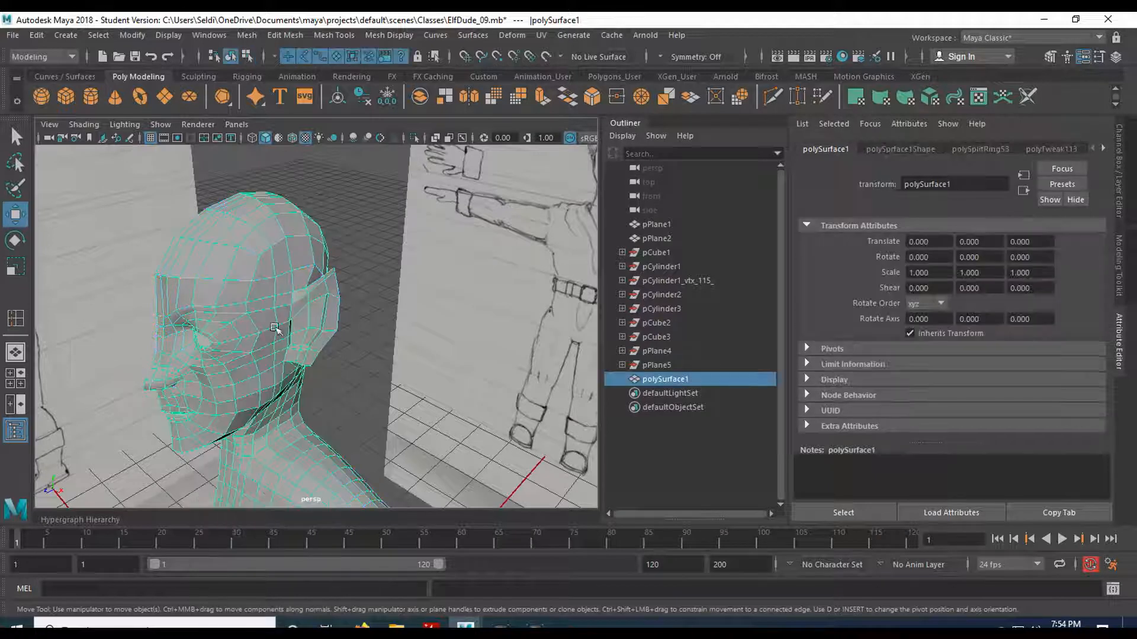
{"action": "left_click", "coordinate": [332, 347]}
{"action": "left_click_drag", "start_coordinate": [332, 347], "coordinate": [395, 422], "text": "alt"}
{"action": "key", "text": "ctrl+s"}
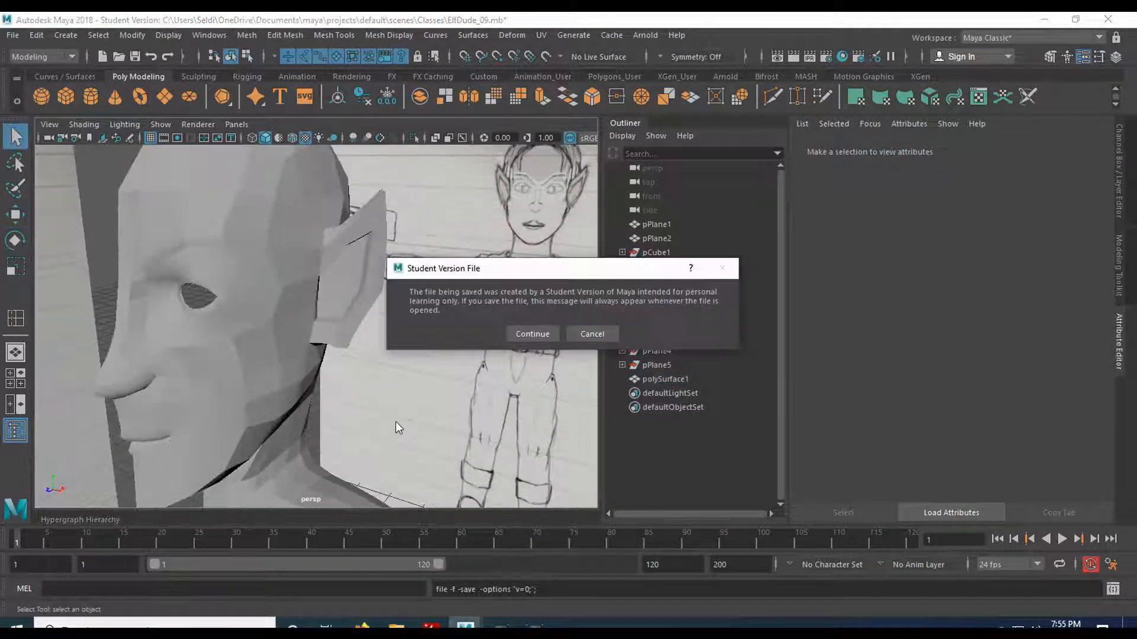